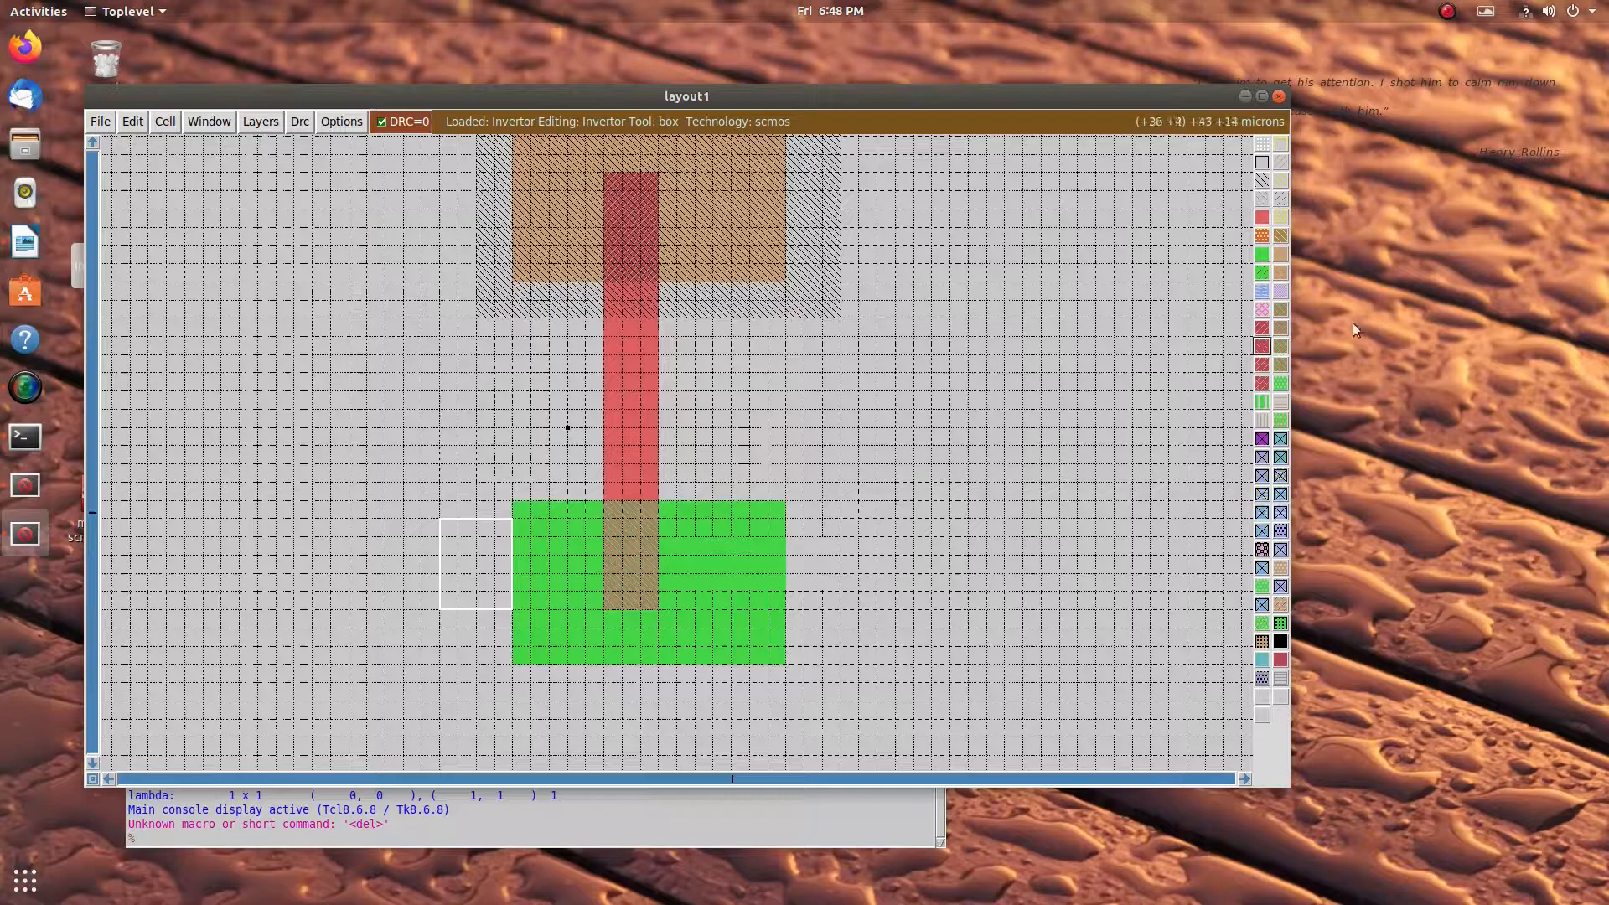
Paint a metal1 strip about 10 by 4 microns, overlapping the middle of the polysilicon gate from its left side
scroll(1187, 383, "up", 3)
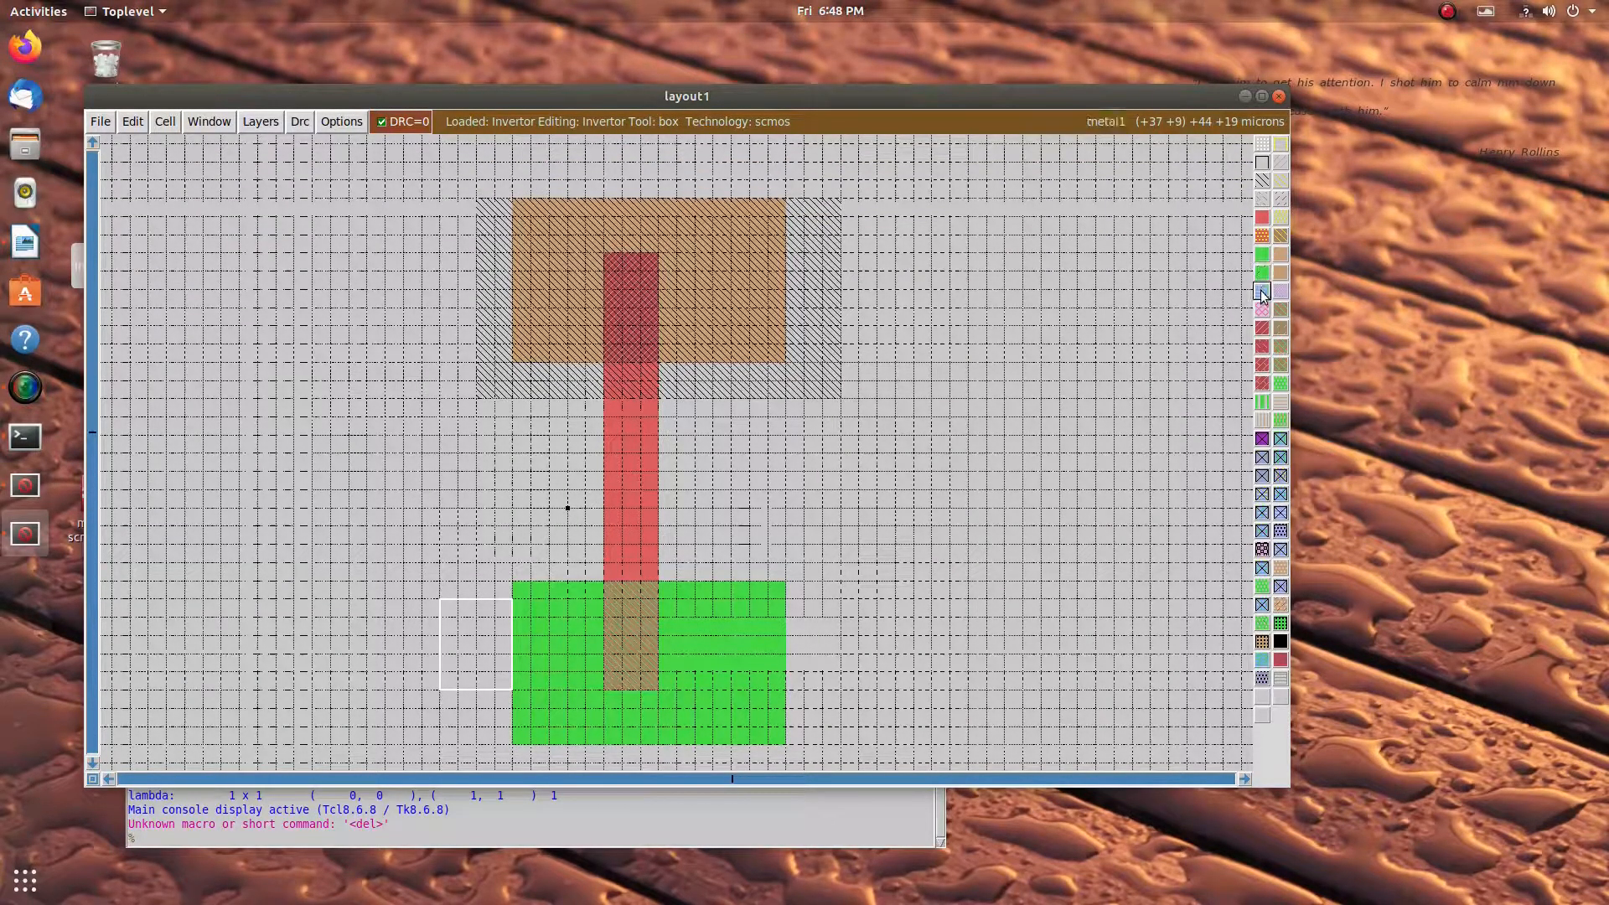
left_click(449, 525)
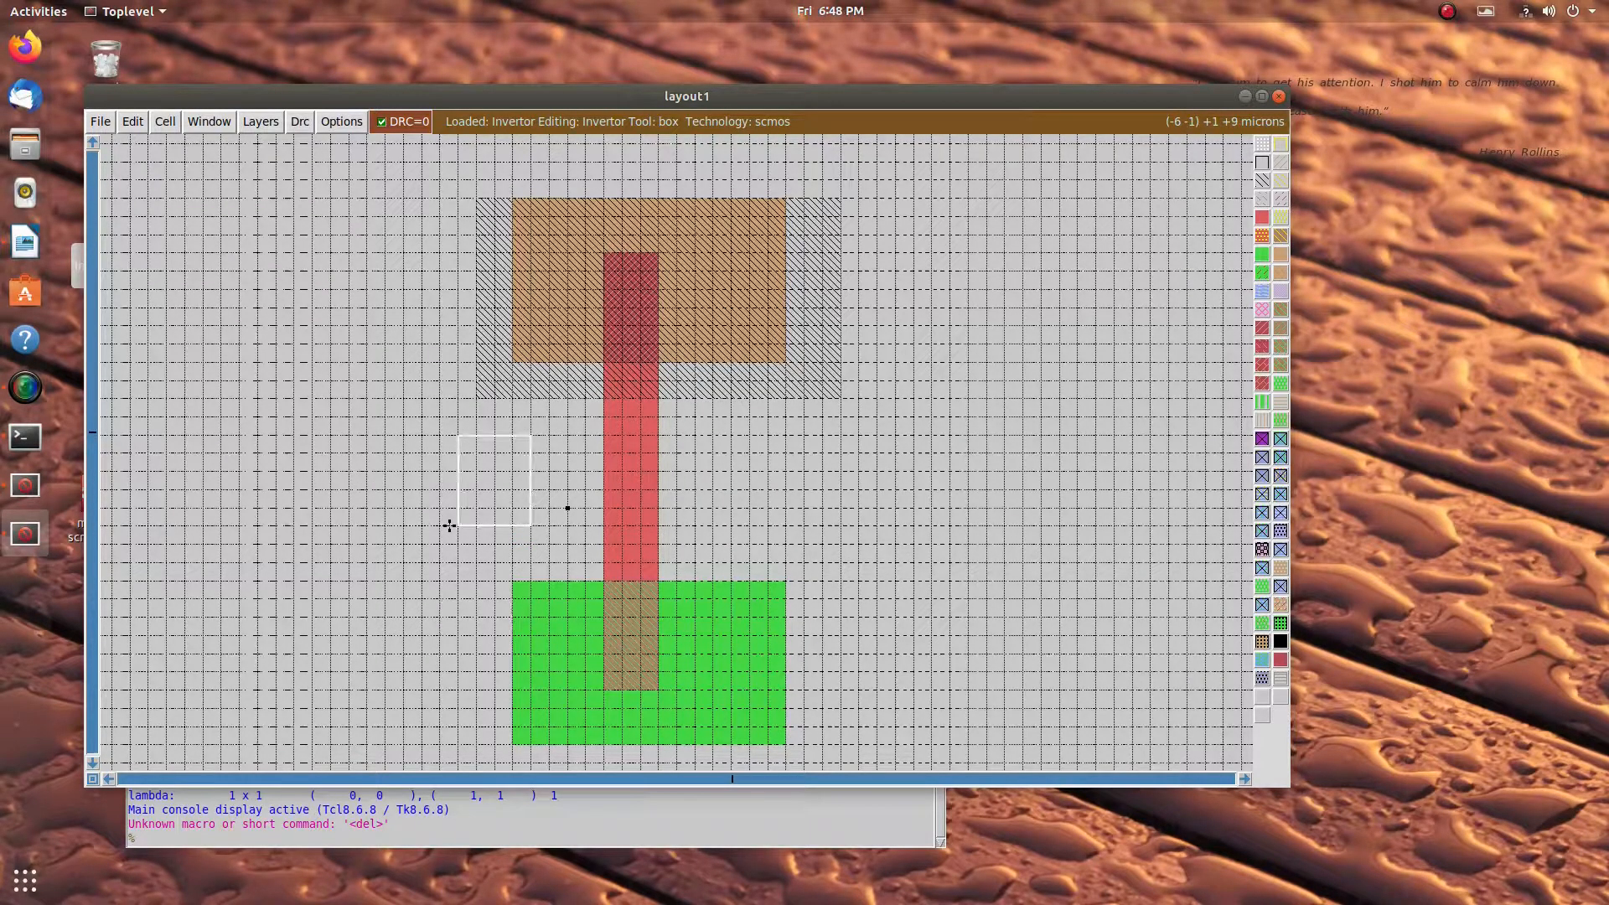
right_click(637, 454)
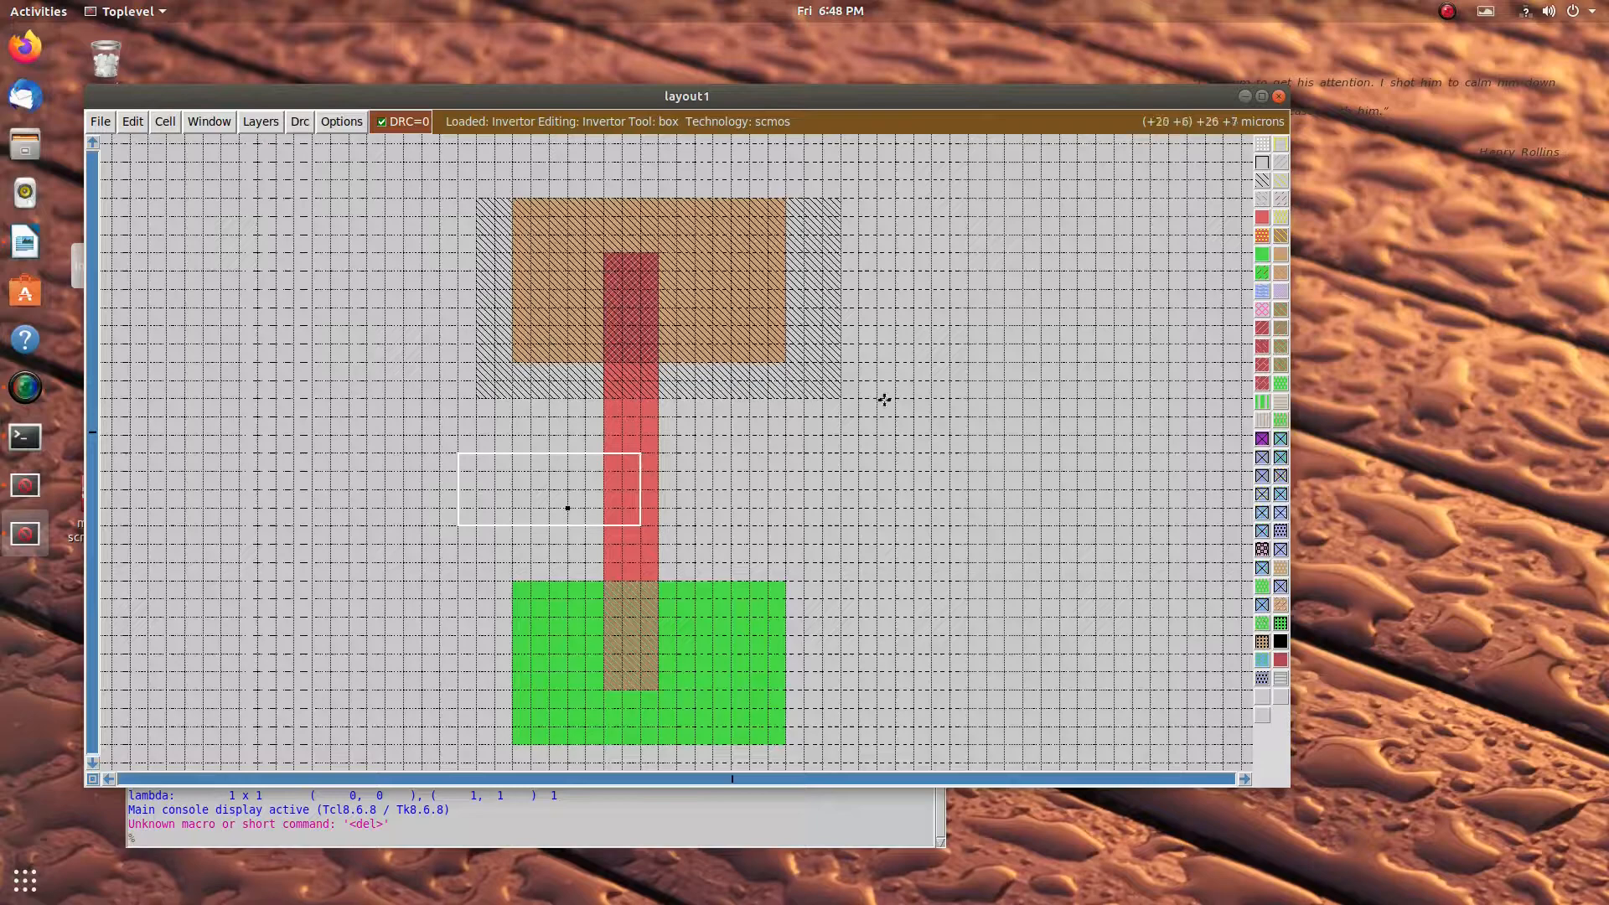
left_click(1264, 292)
Paint a vertical metal1 strip about 4 by 13 microns along the green n-diffusion's left edge, extending below the diffusion
scroll(671, 617, "down", 3)
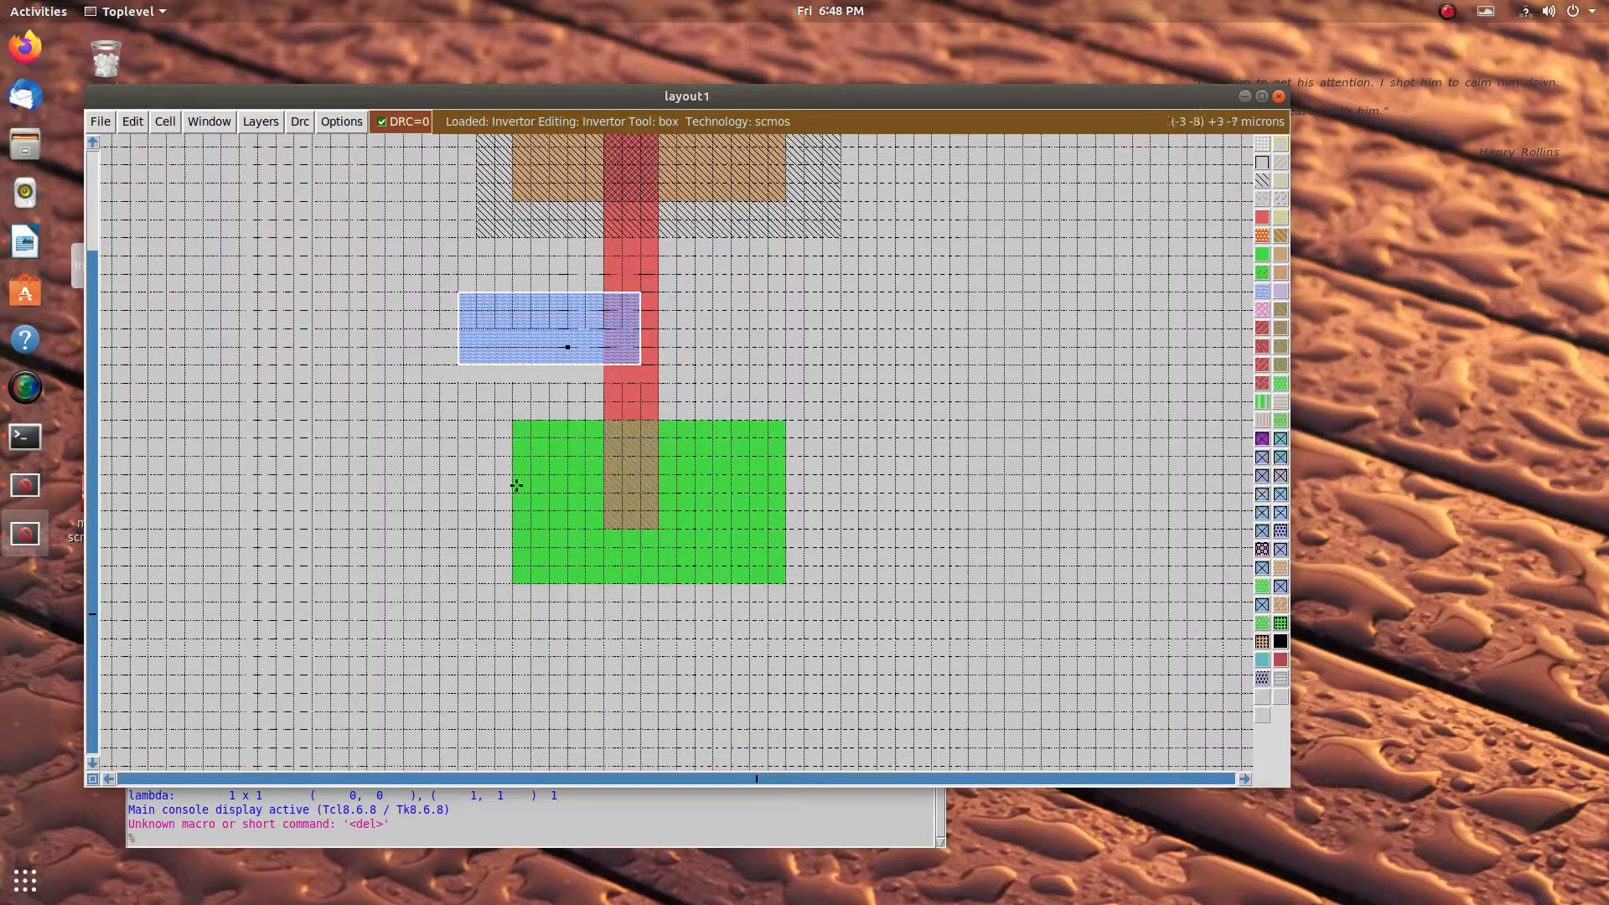
left_click(514, 579)
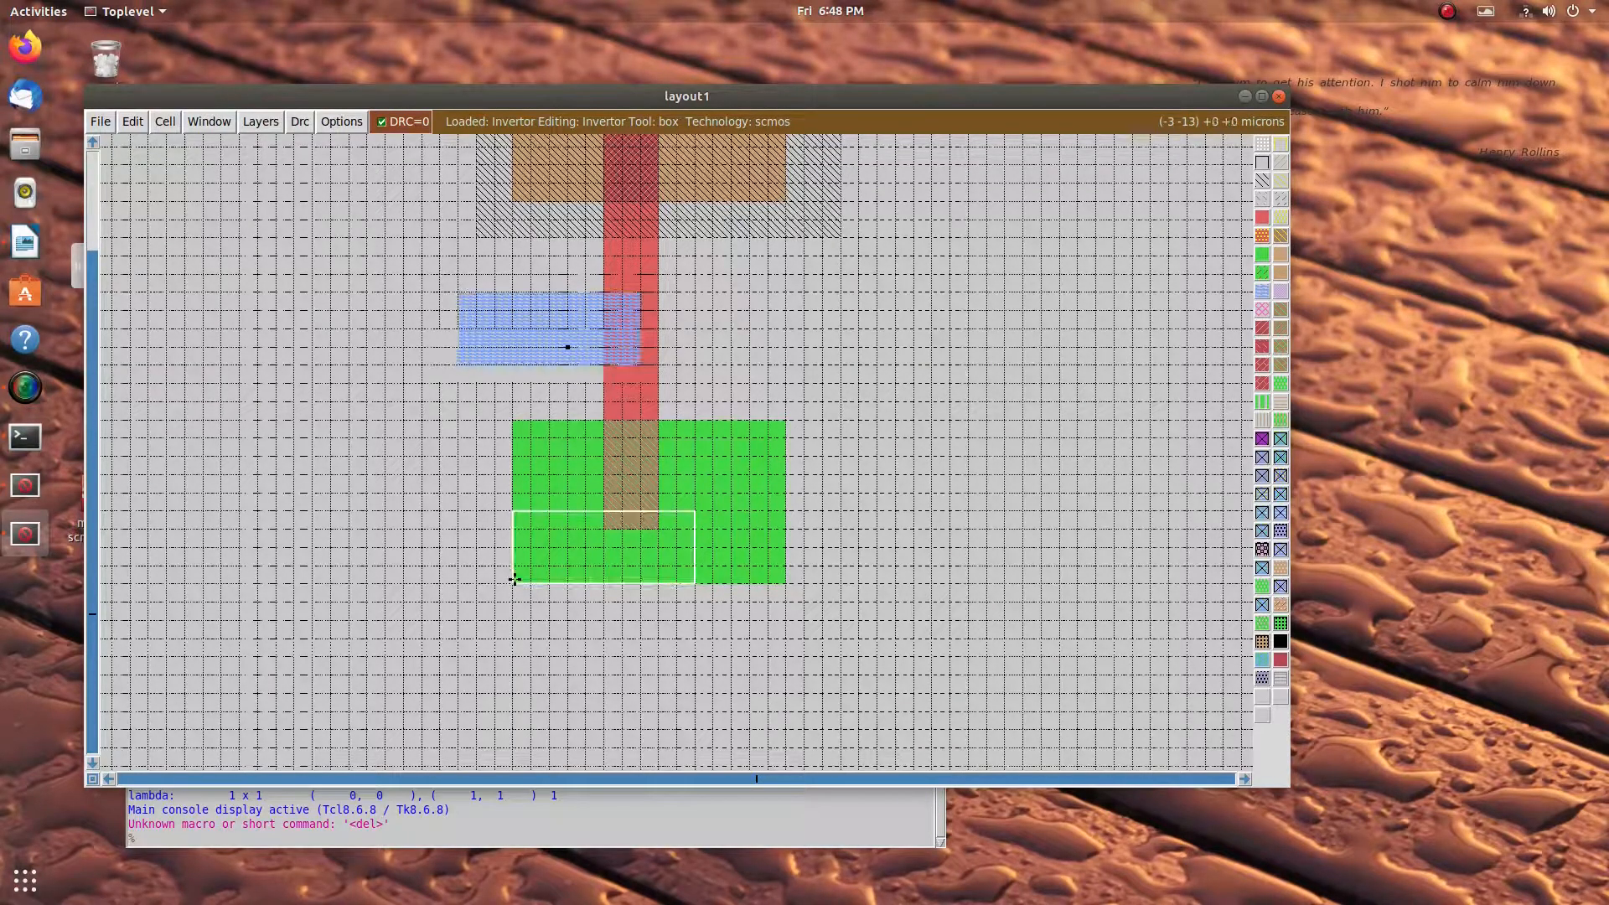
left_click(506, 676)
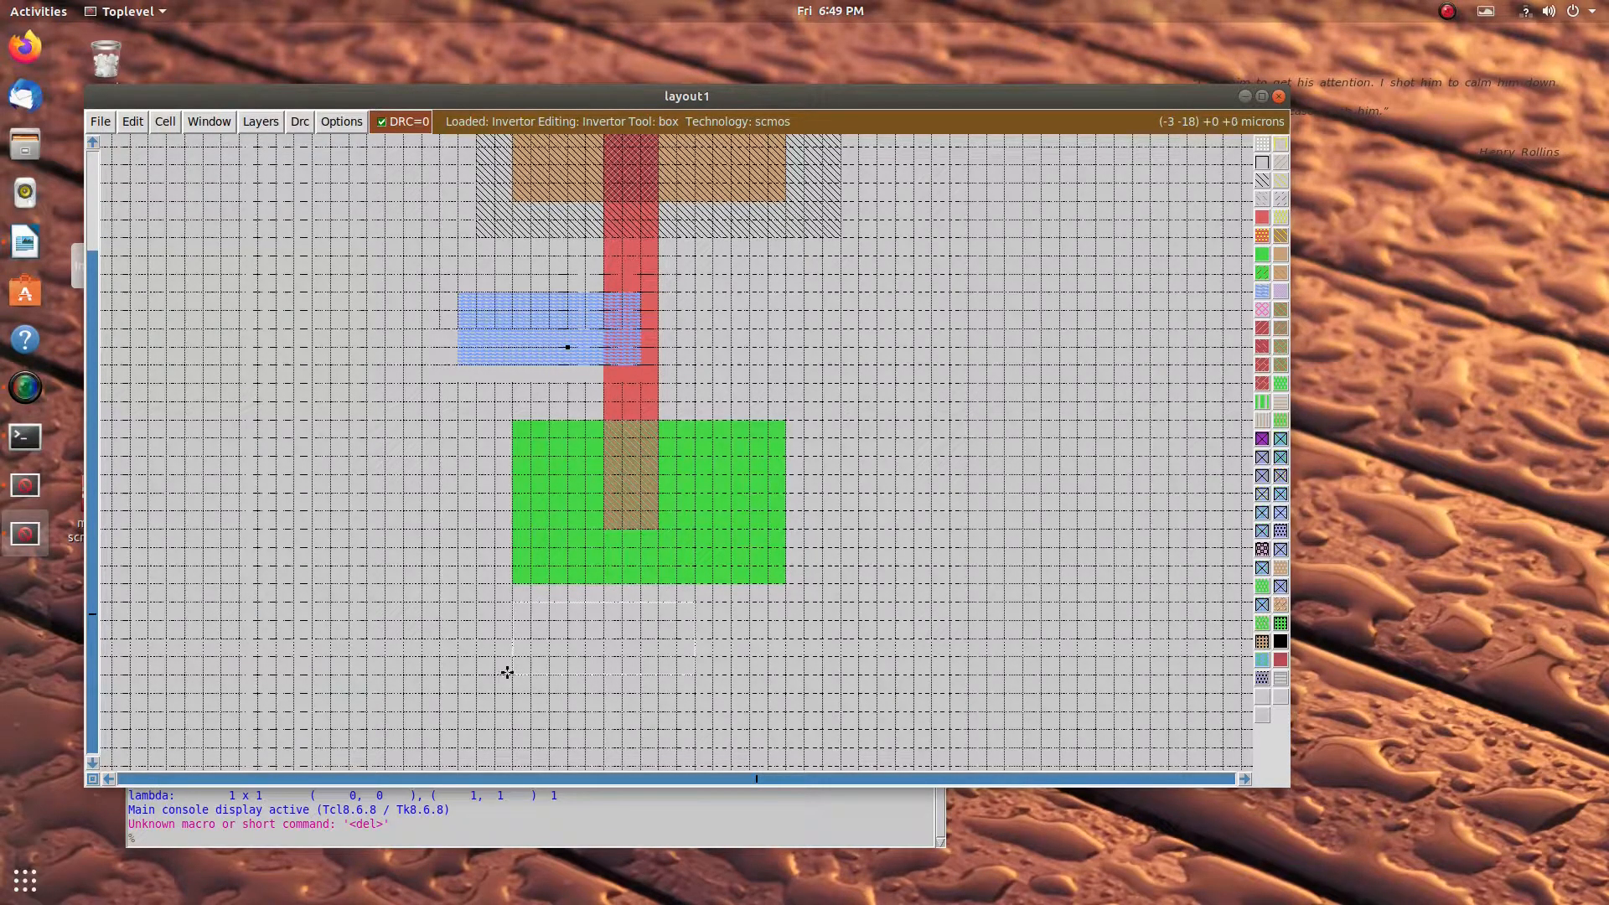
right_click(590, 438)
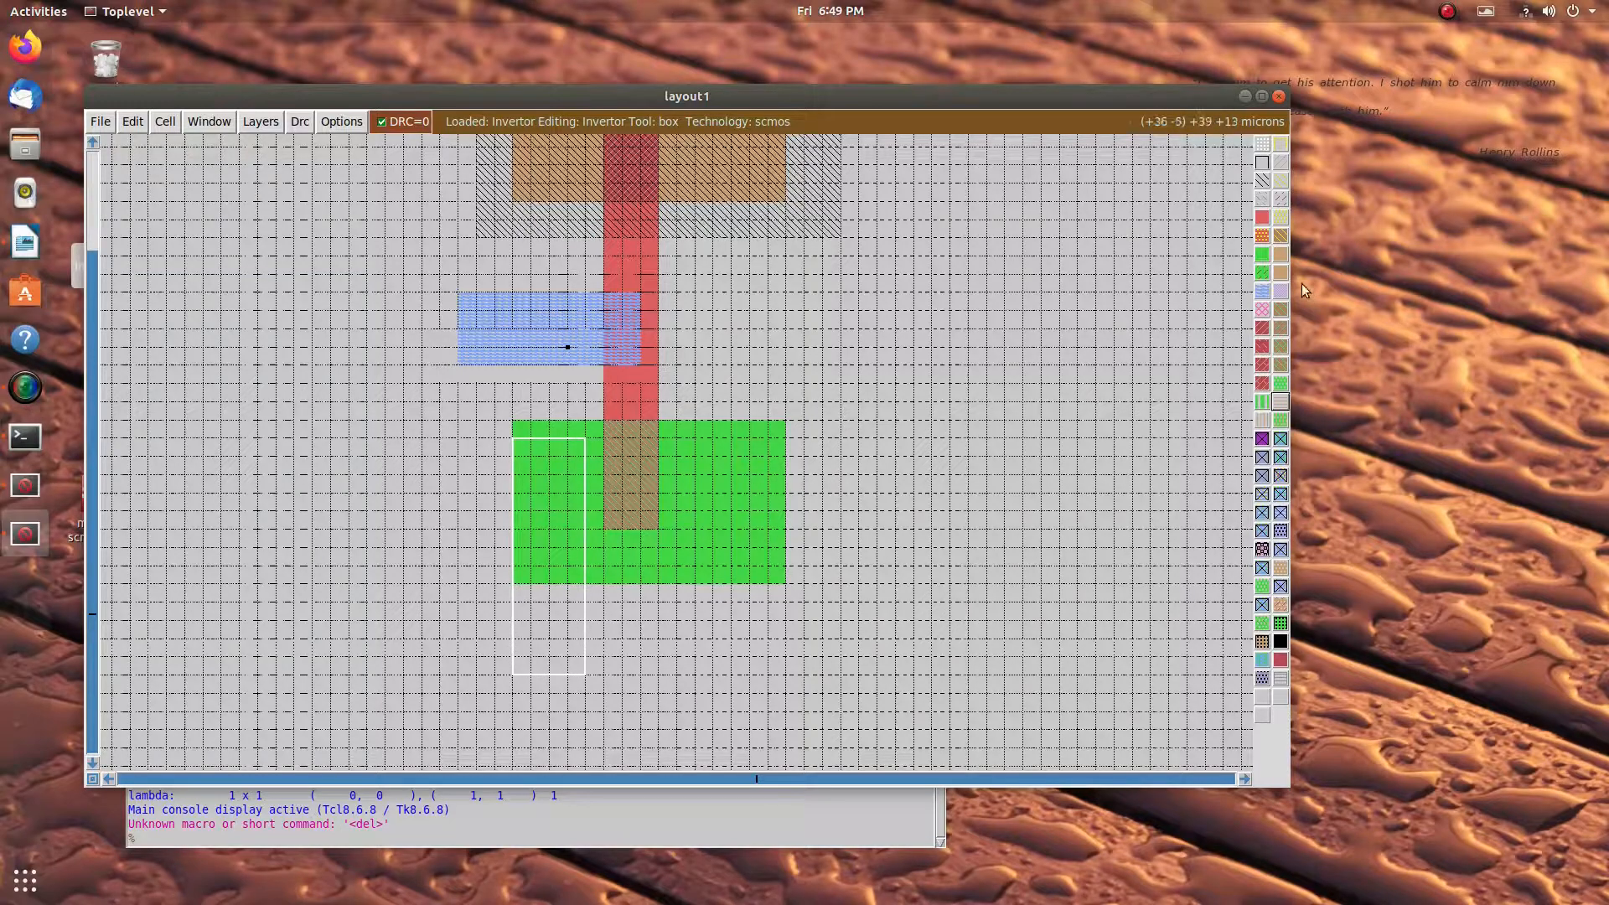
middle_click(531, 341)
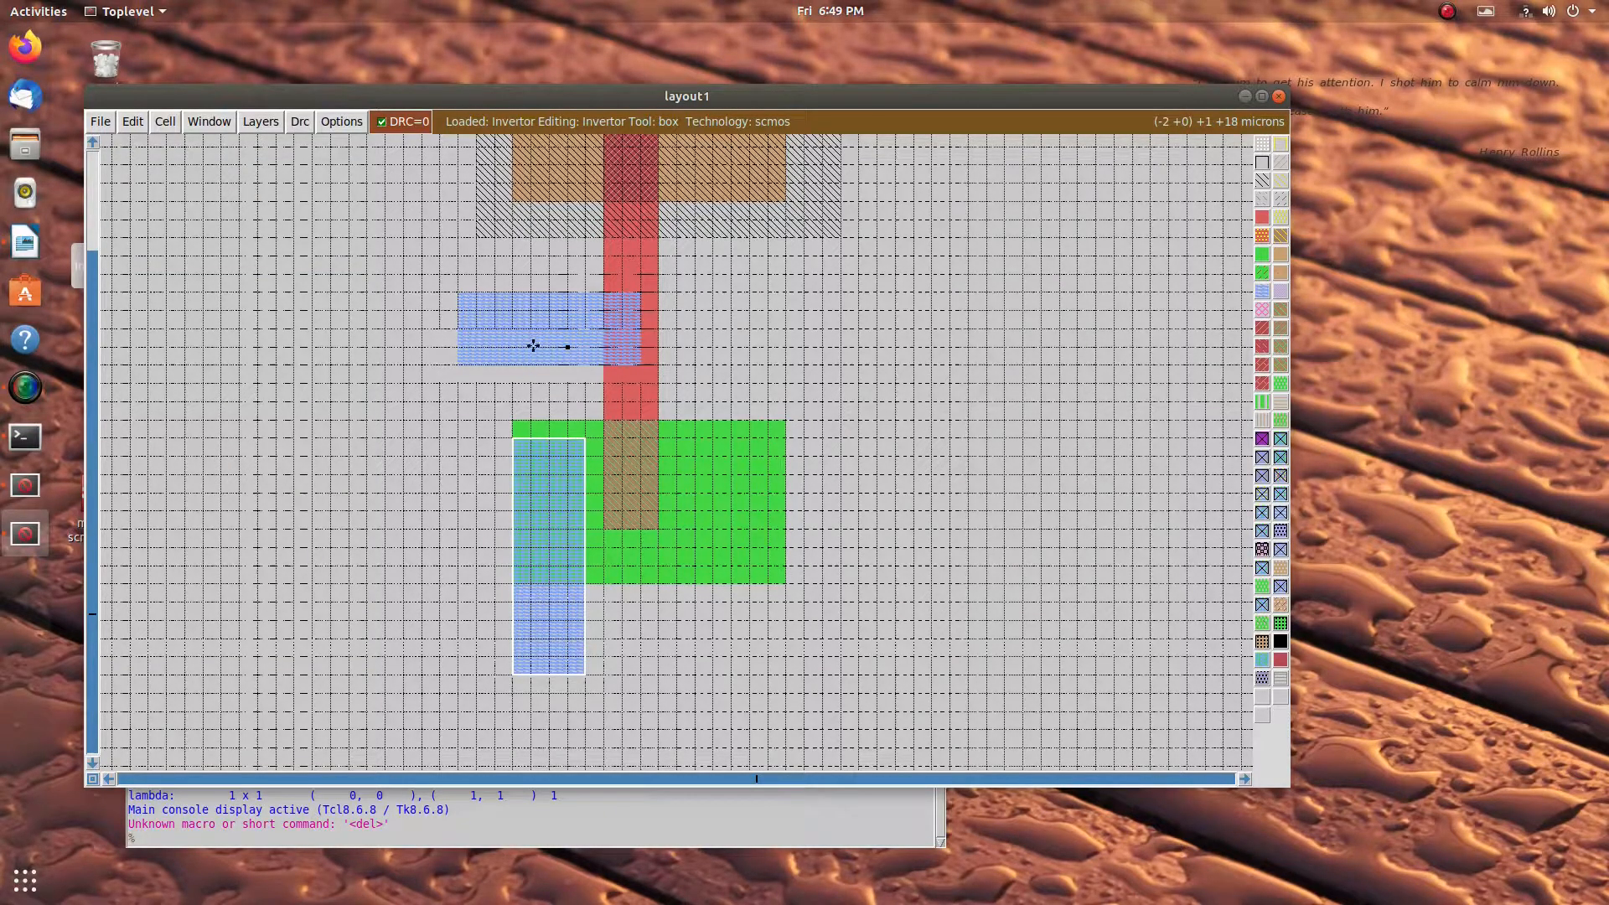
Paint a horizontal metal1 rail about 14 by 4 microns below the n-diffusion, overlapping the foot of the vertical strip
left_click(524, 675)
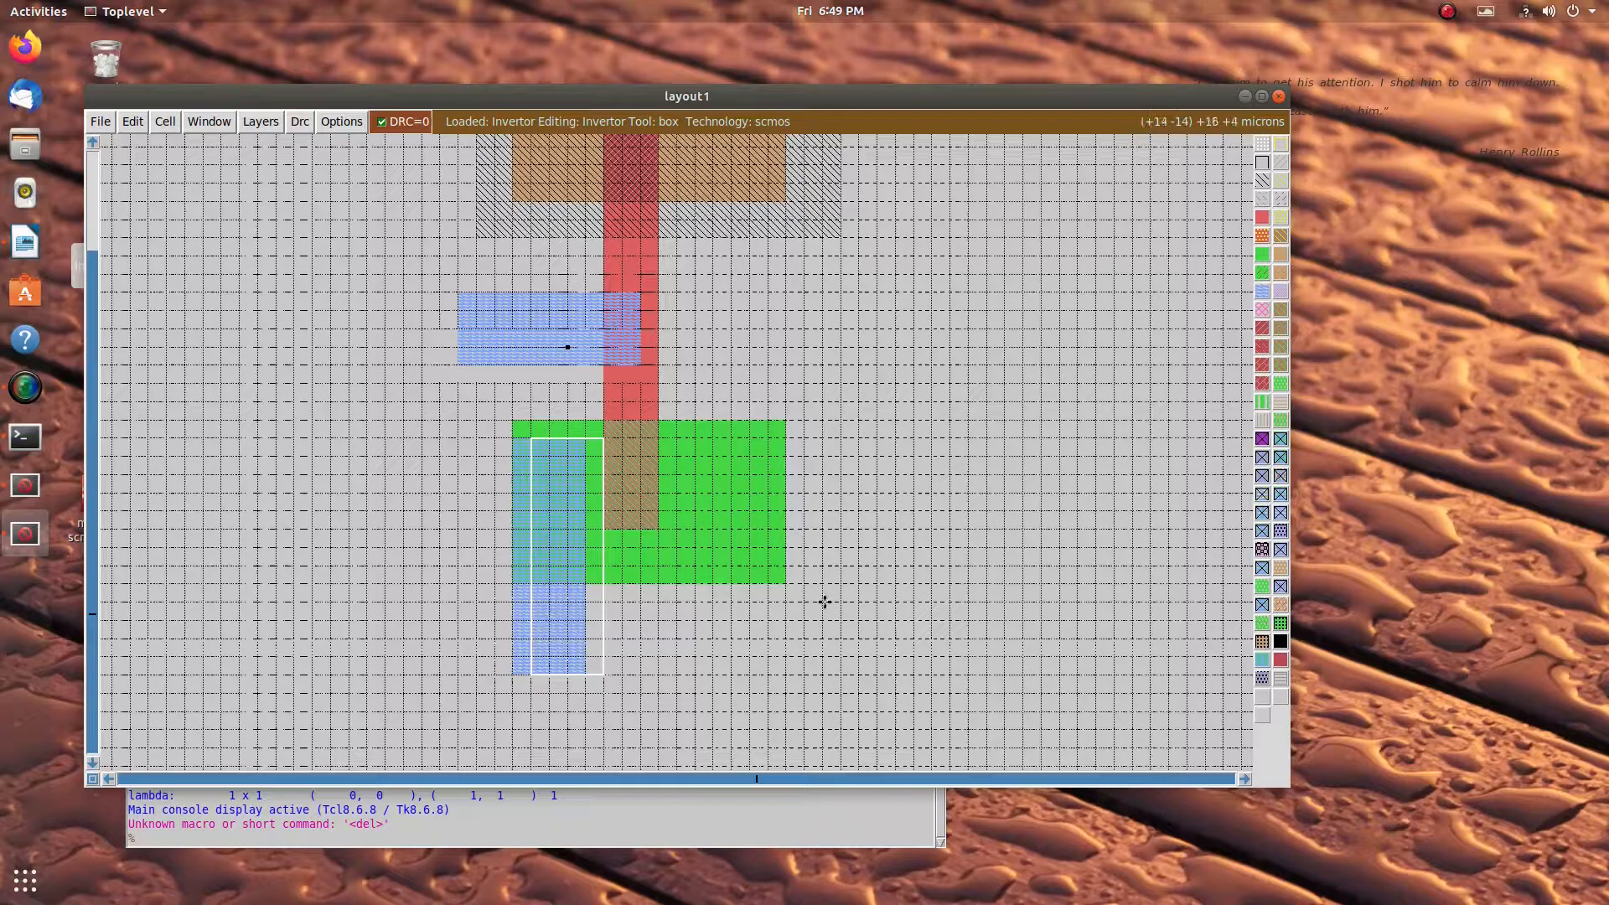
right_click(792, 603)
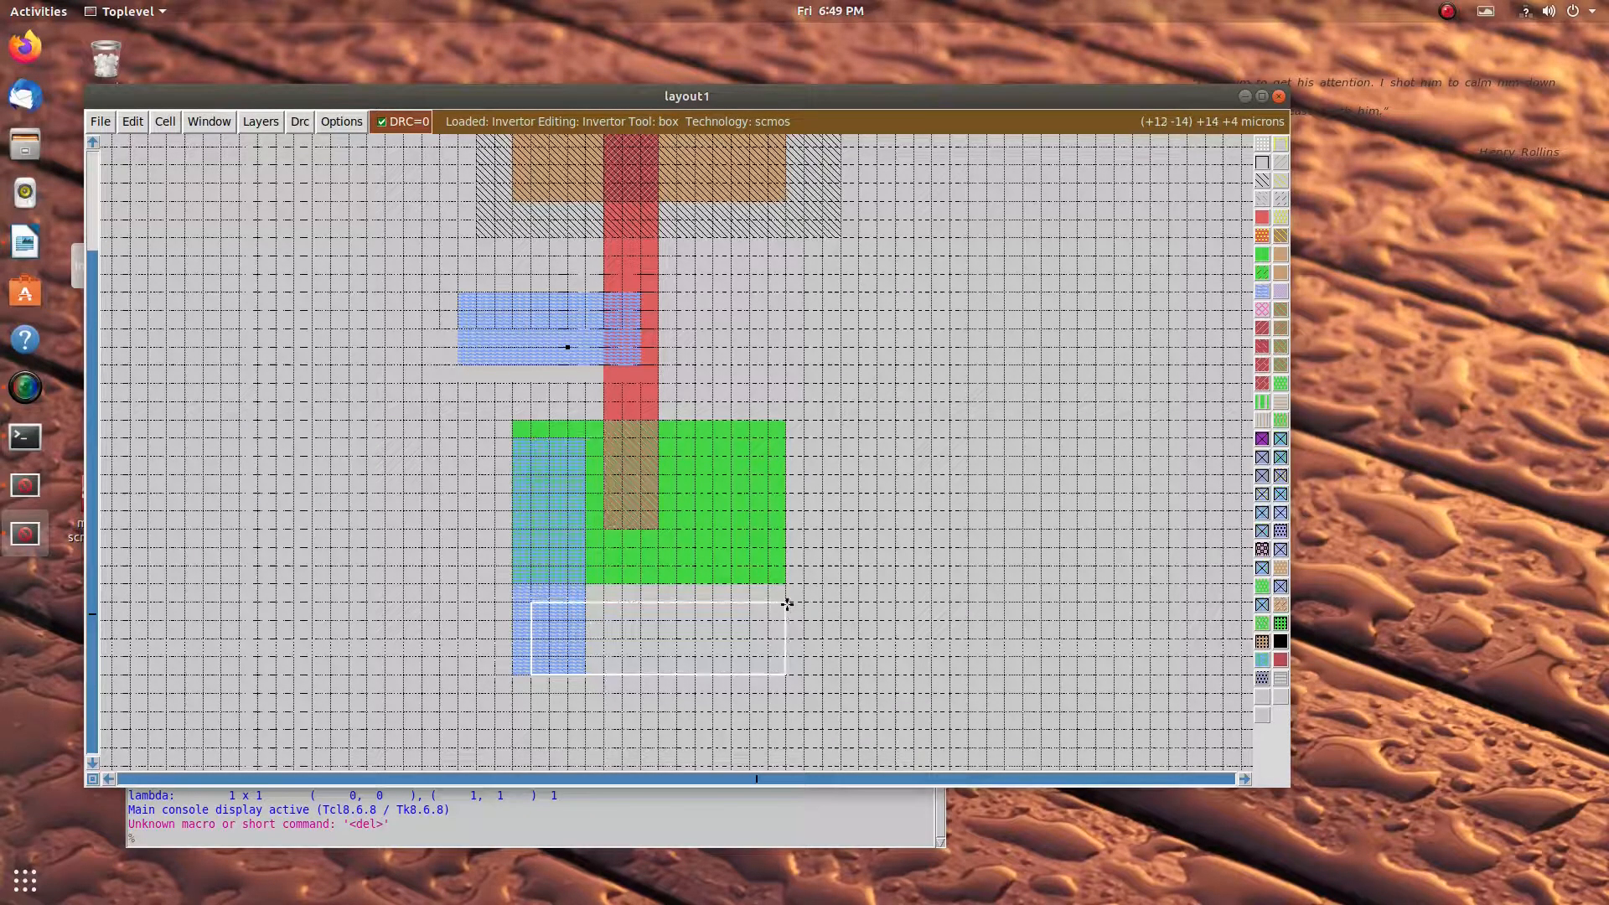
middle_click(531, 610)
Extend the n-well upward with a block about 20 by 9 microns across its full width
scroll(892, 663, "up", 1)
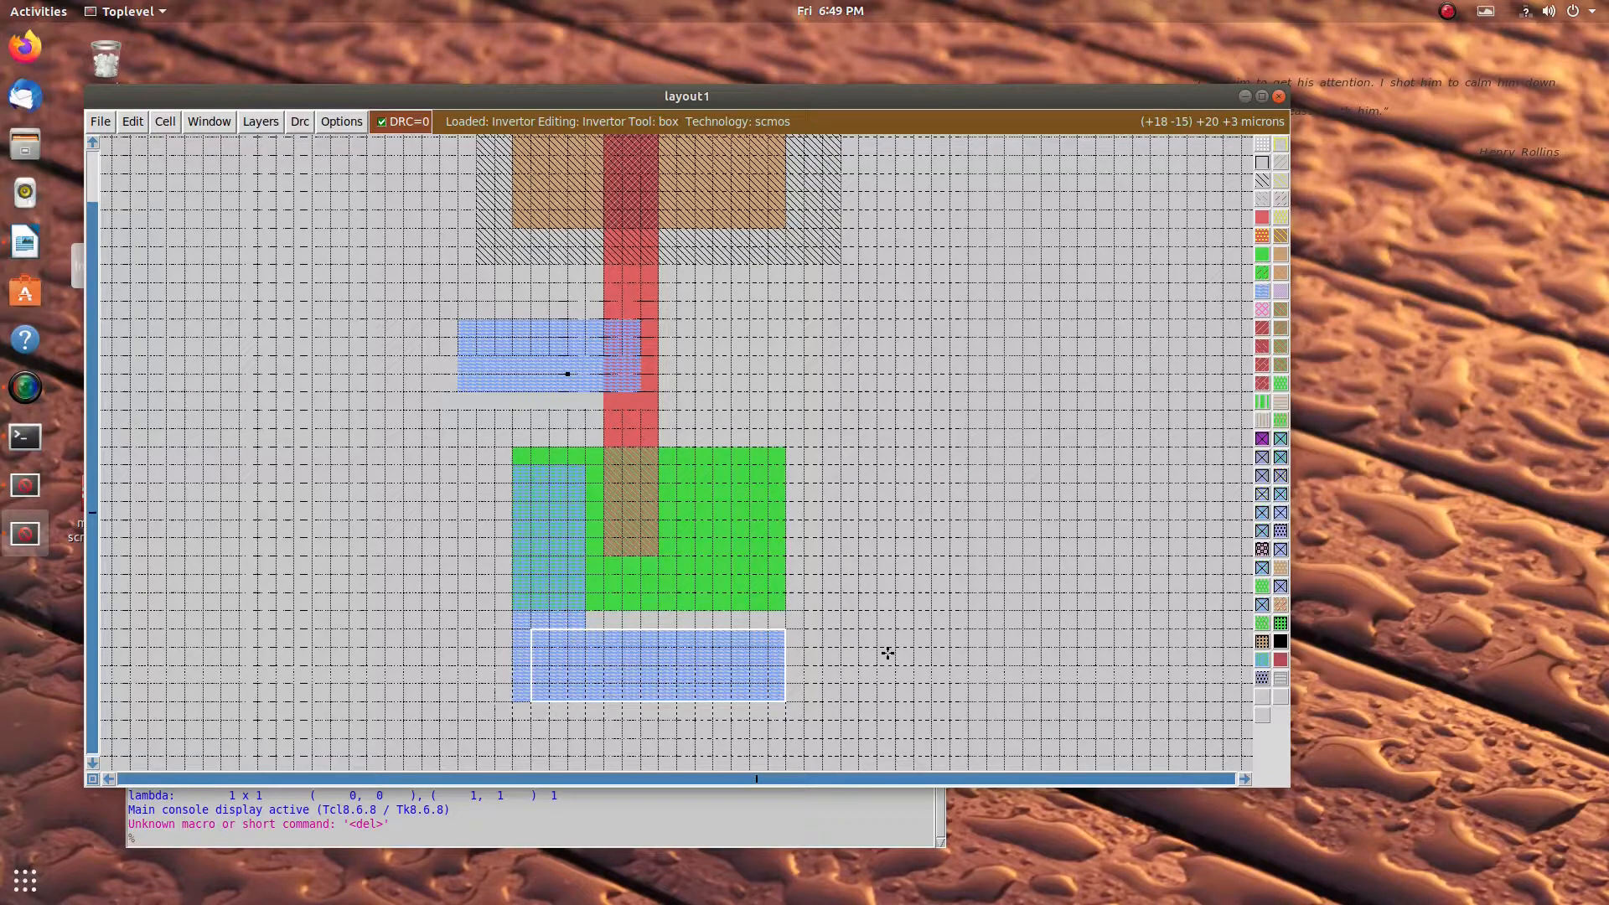
scroll(887, 653, "up", 9)
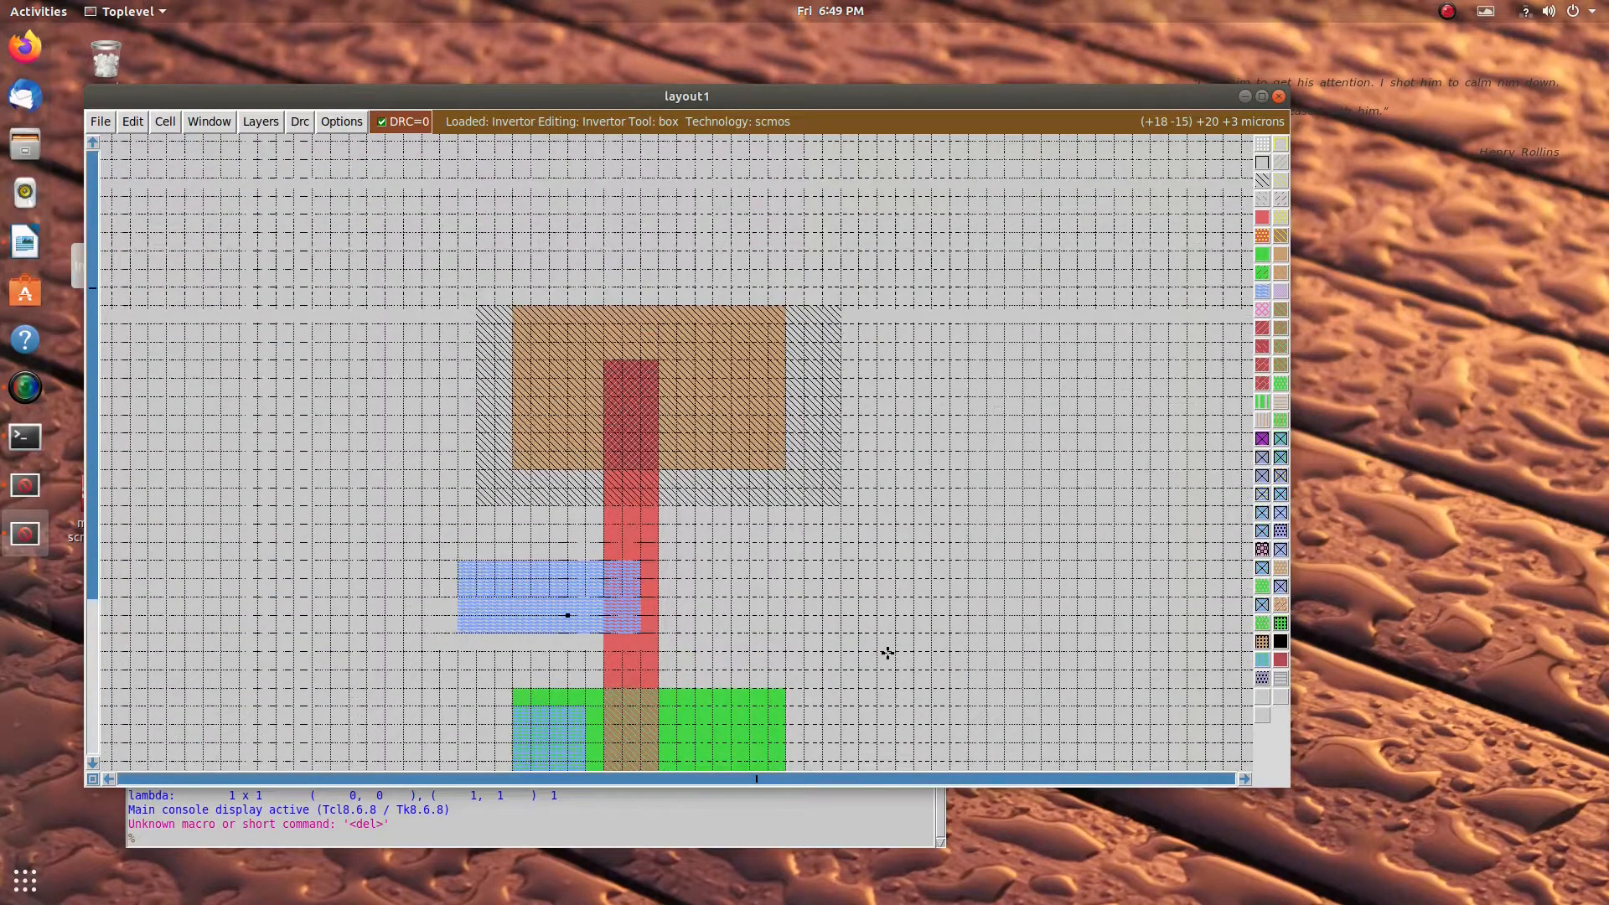
scroll(888, 653, "up", 3)
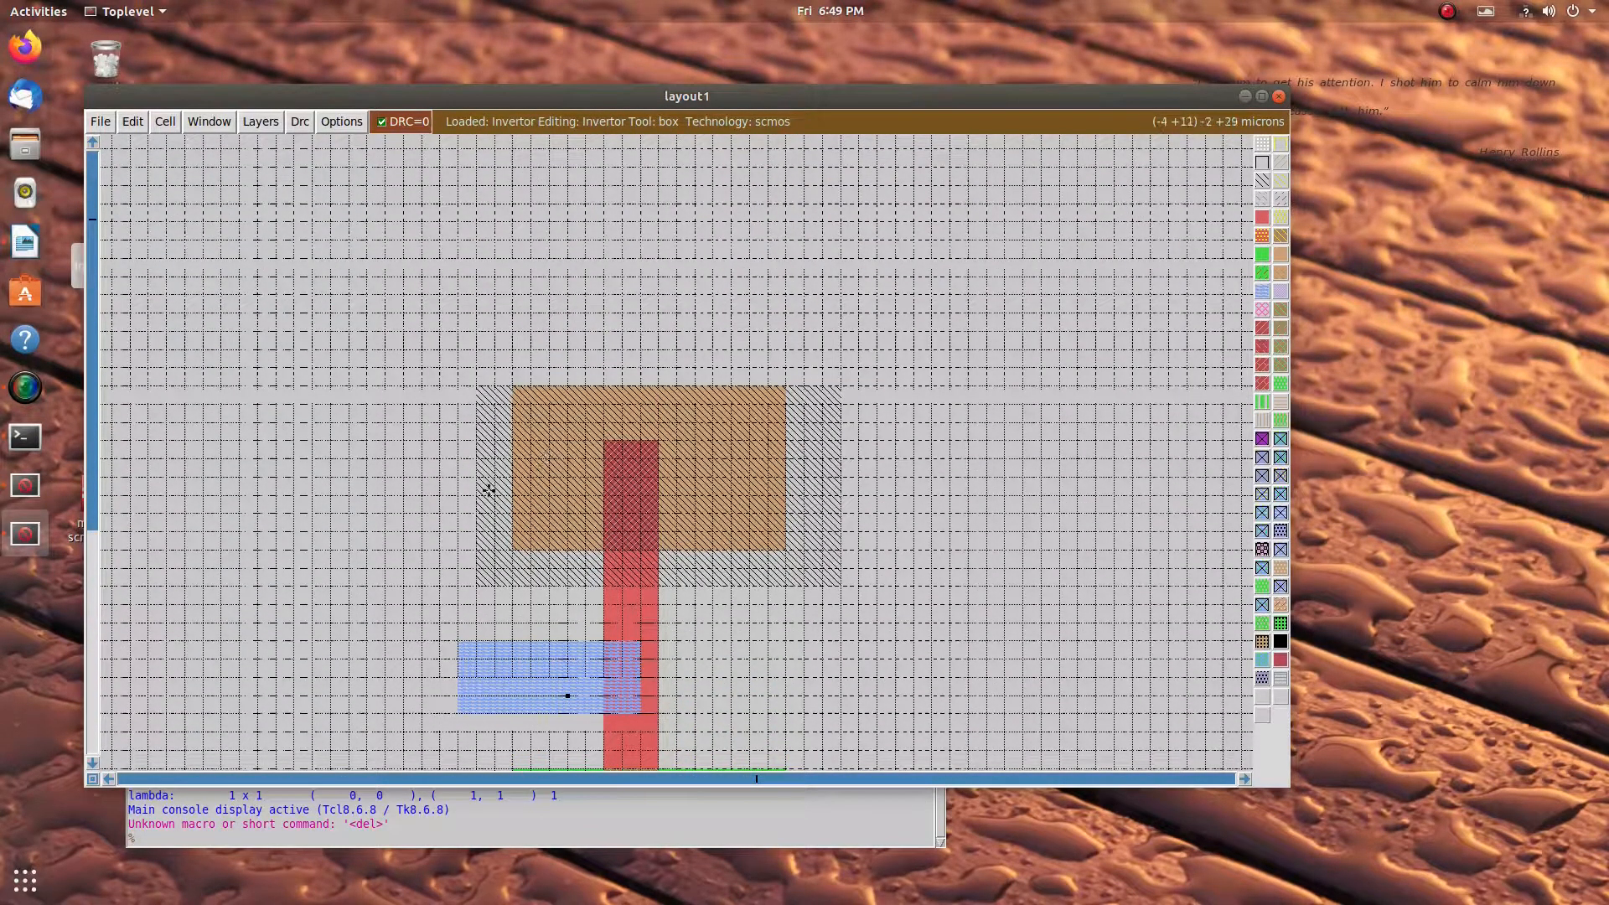
left_click(478, 385)
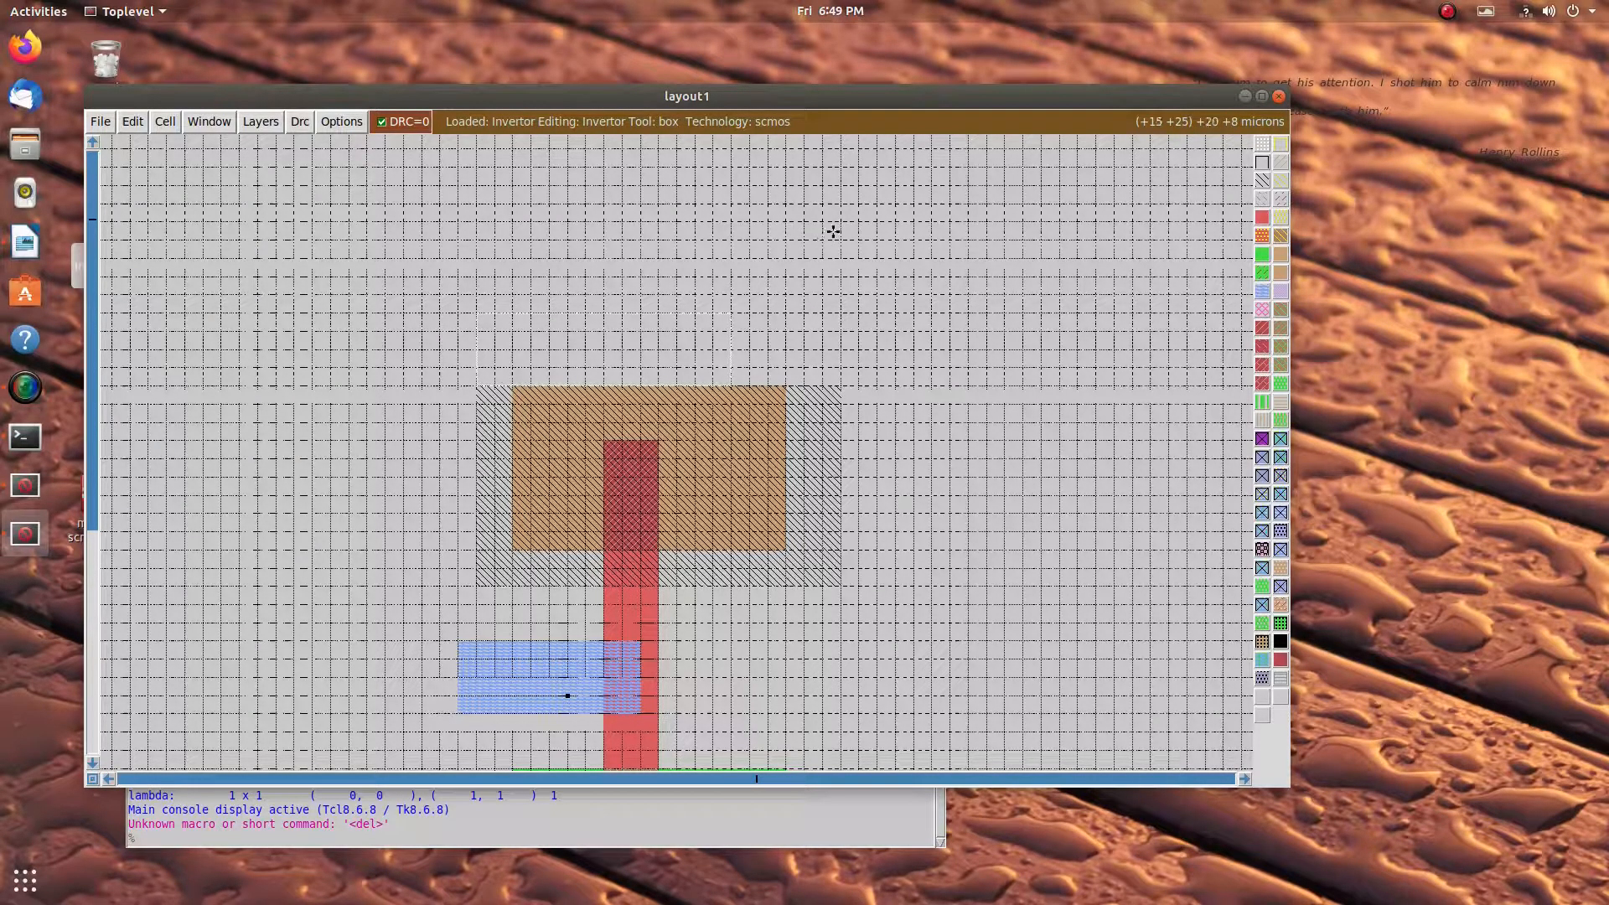
right_click(841, 221)
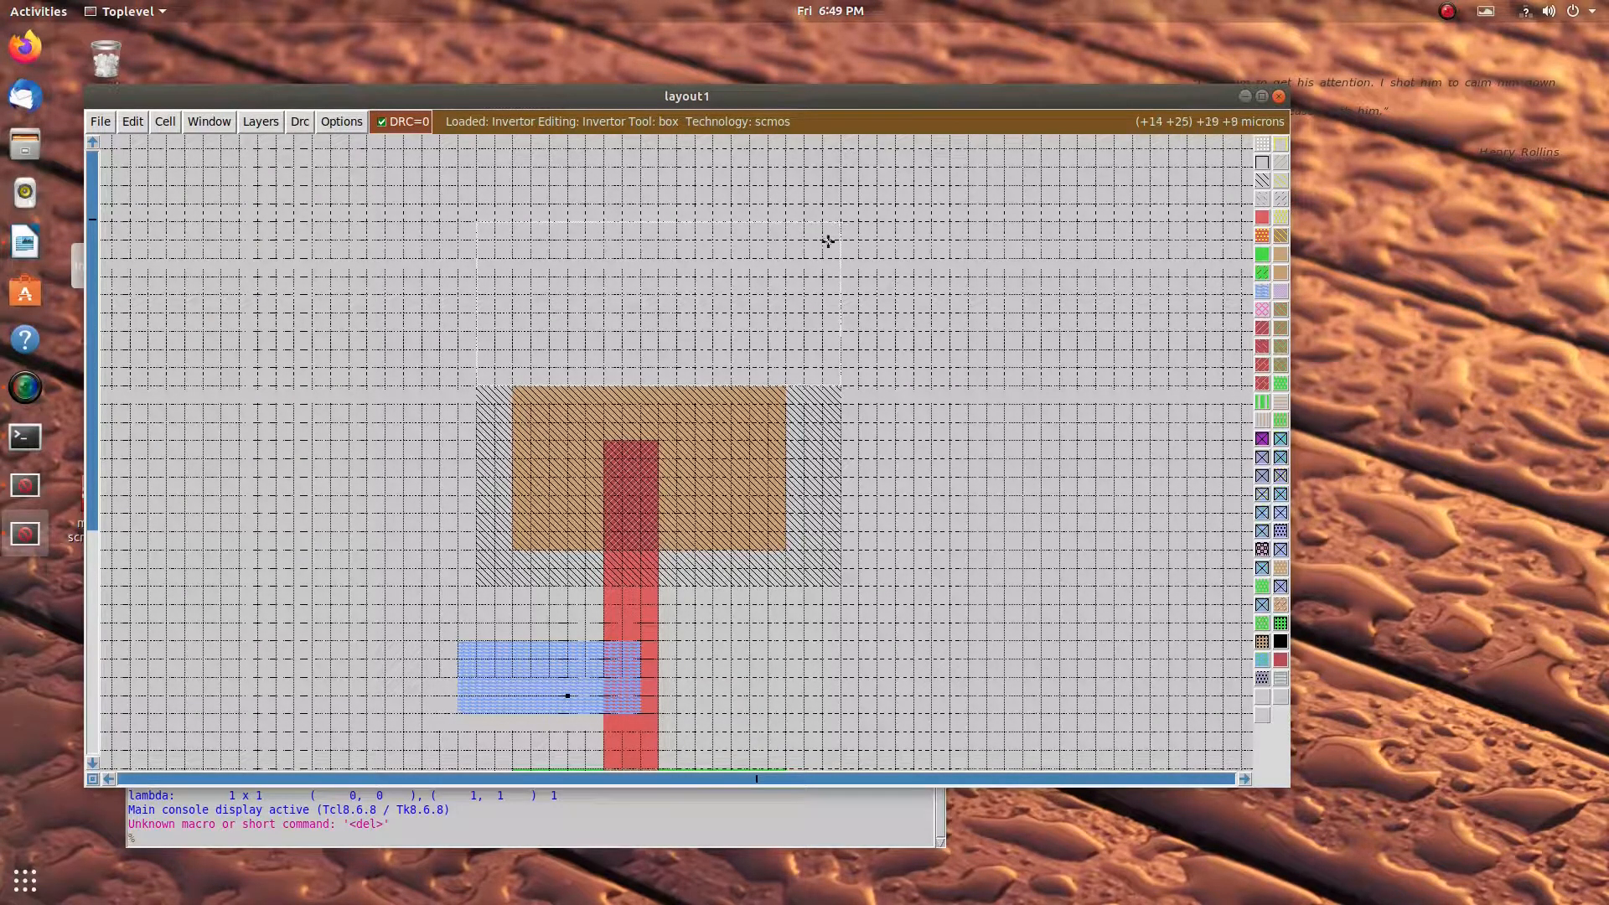
middle_click(496, 422)
scroll(496, 422, "up", 1)
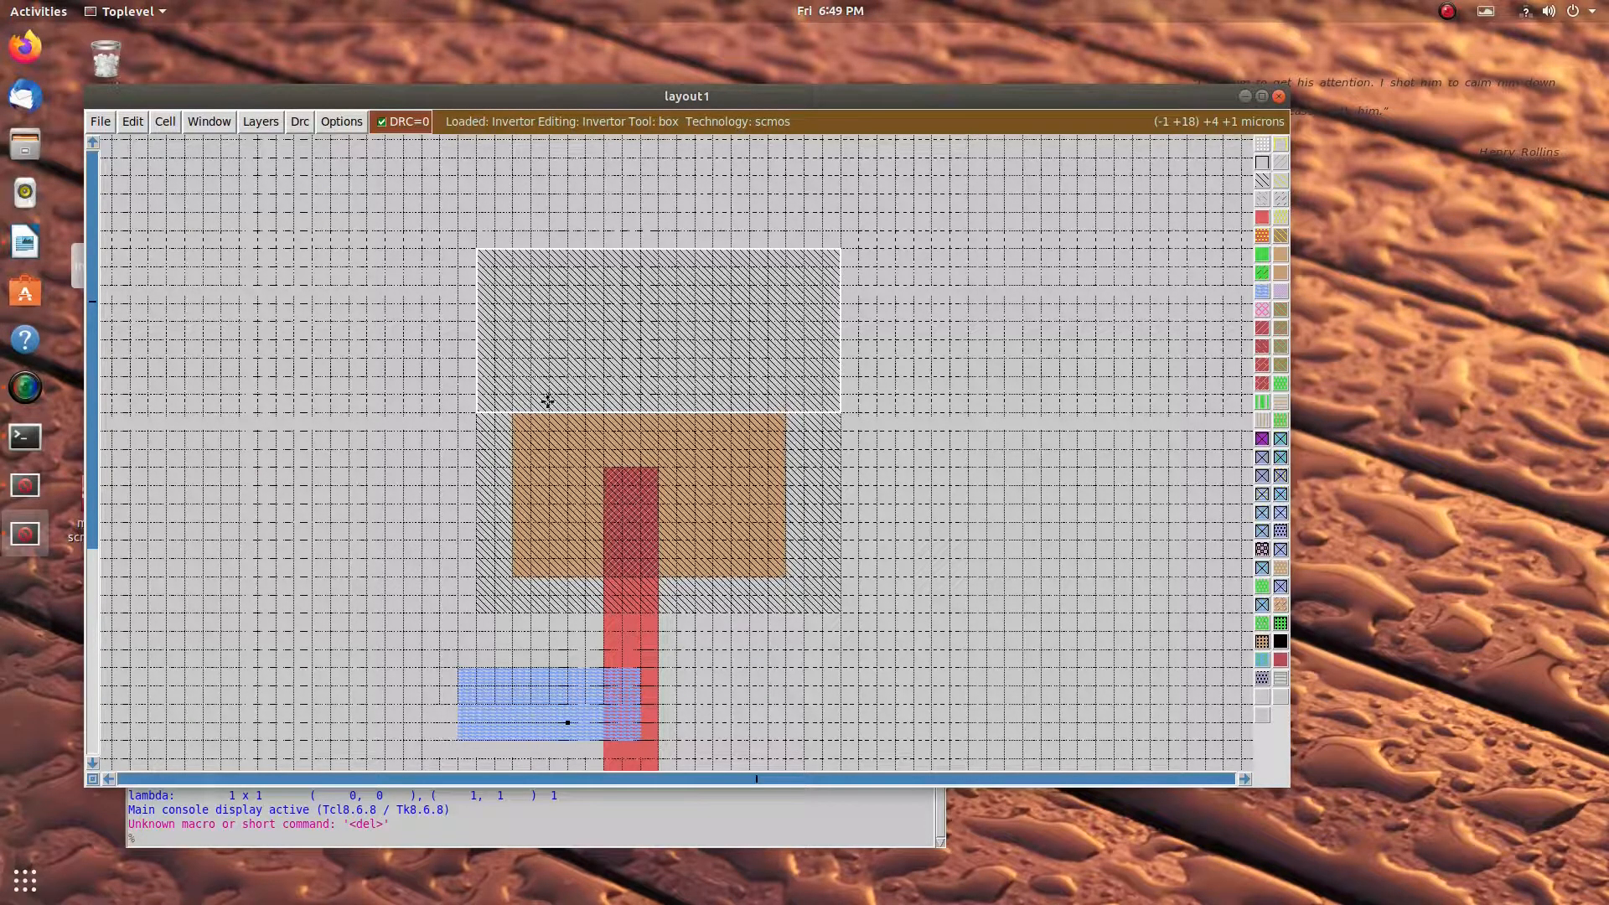
Check the placement of the metal1 strips at the gate and n-diffusion against the grid
scroll(500, 548, "down", 2)
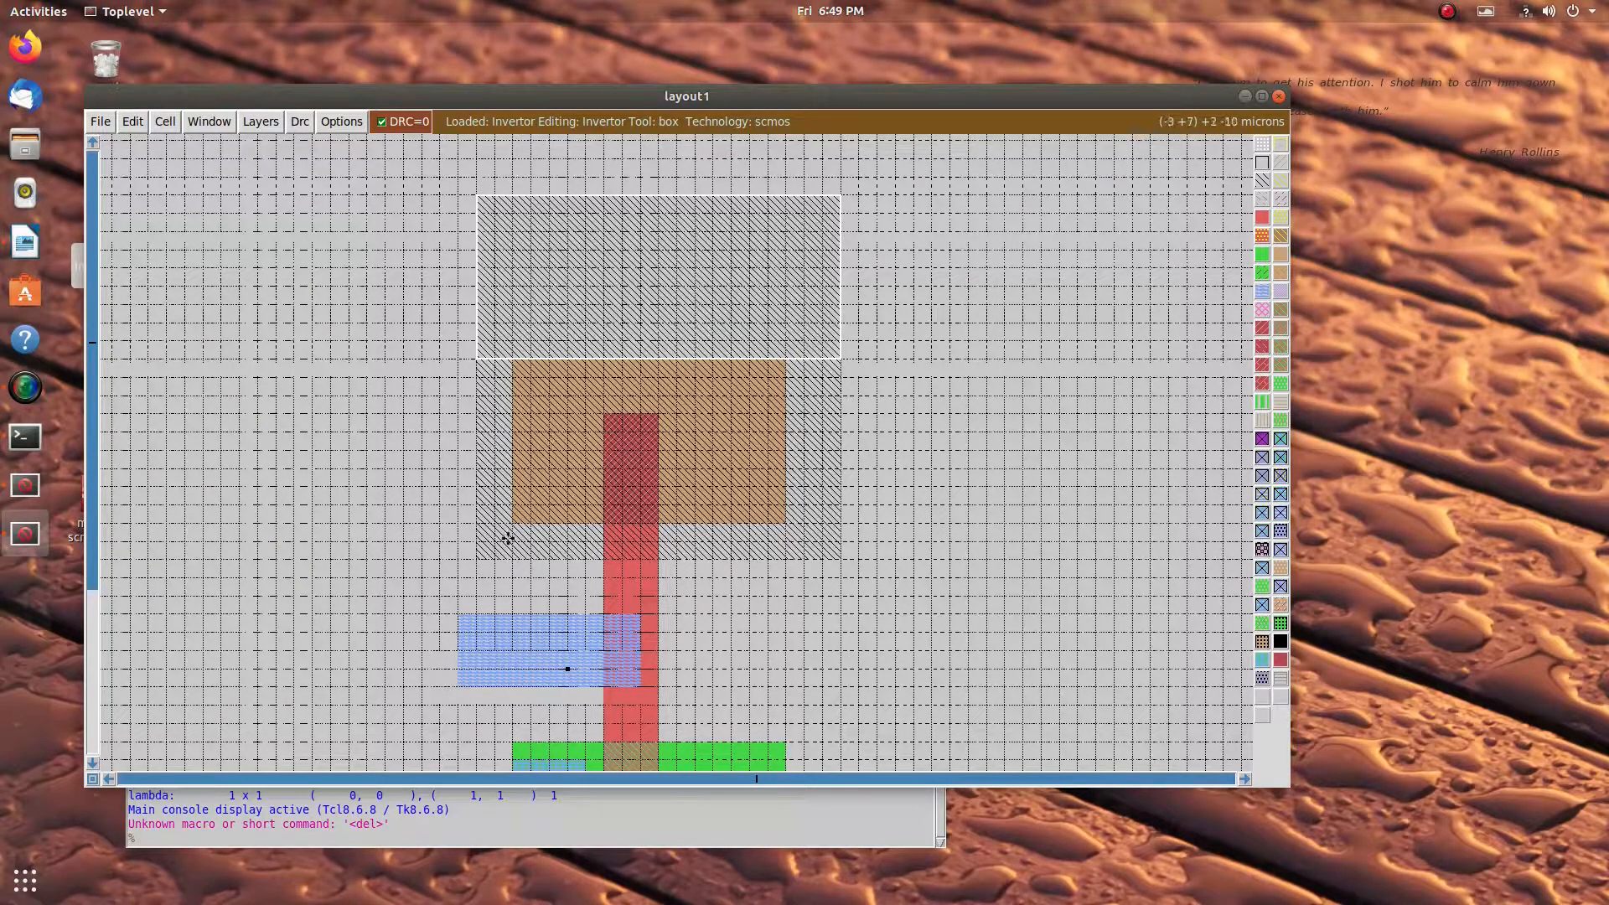
scroll(572, 587, "down", 2)
scroll(549, 694, "down", 2)
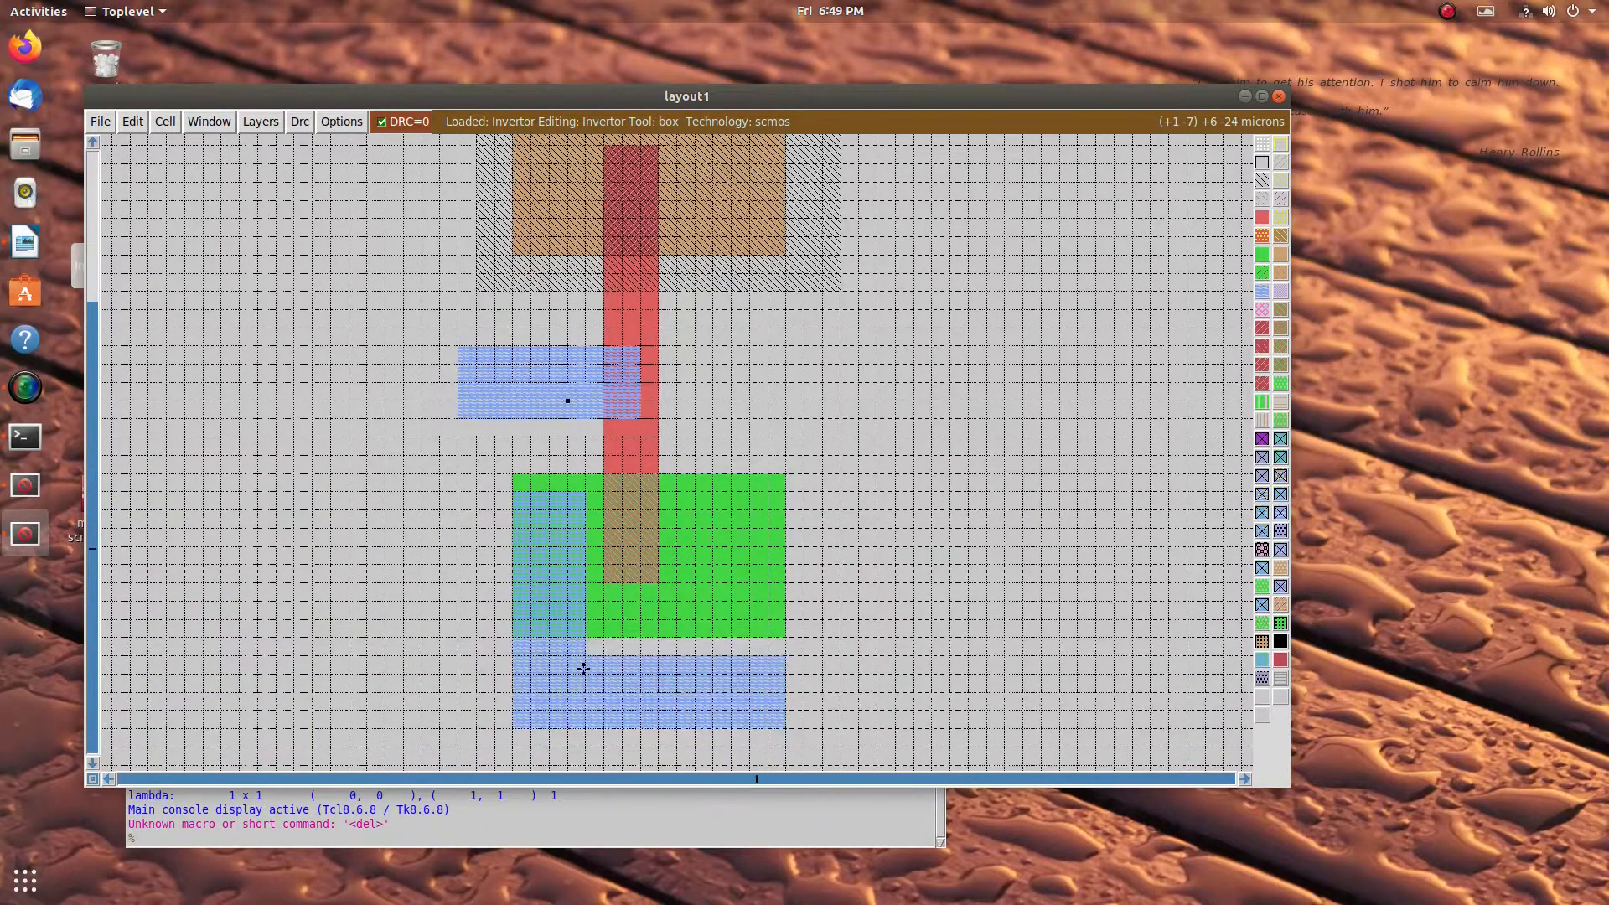
scroll(553, 612, "up", 2)
left_click(476, 535)
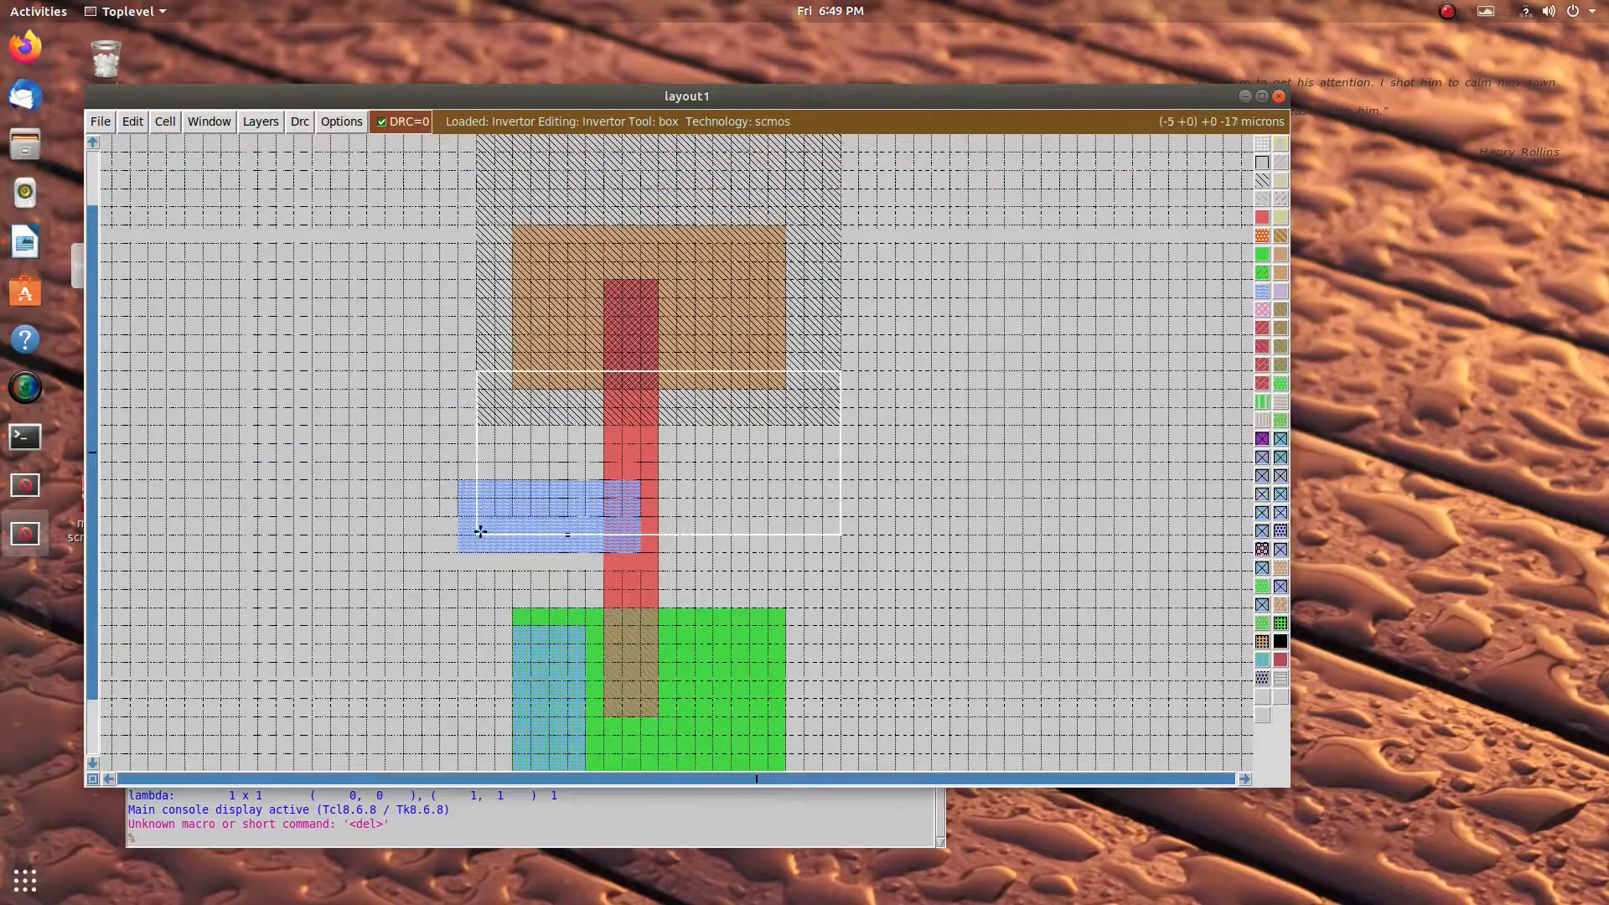
left_click(460, 551)
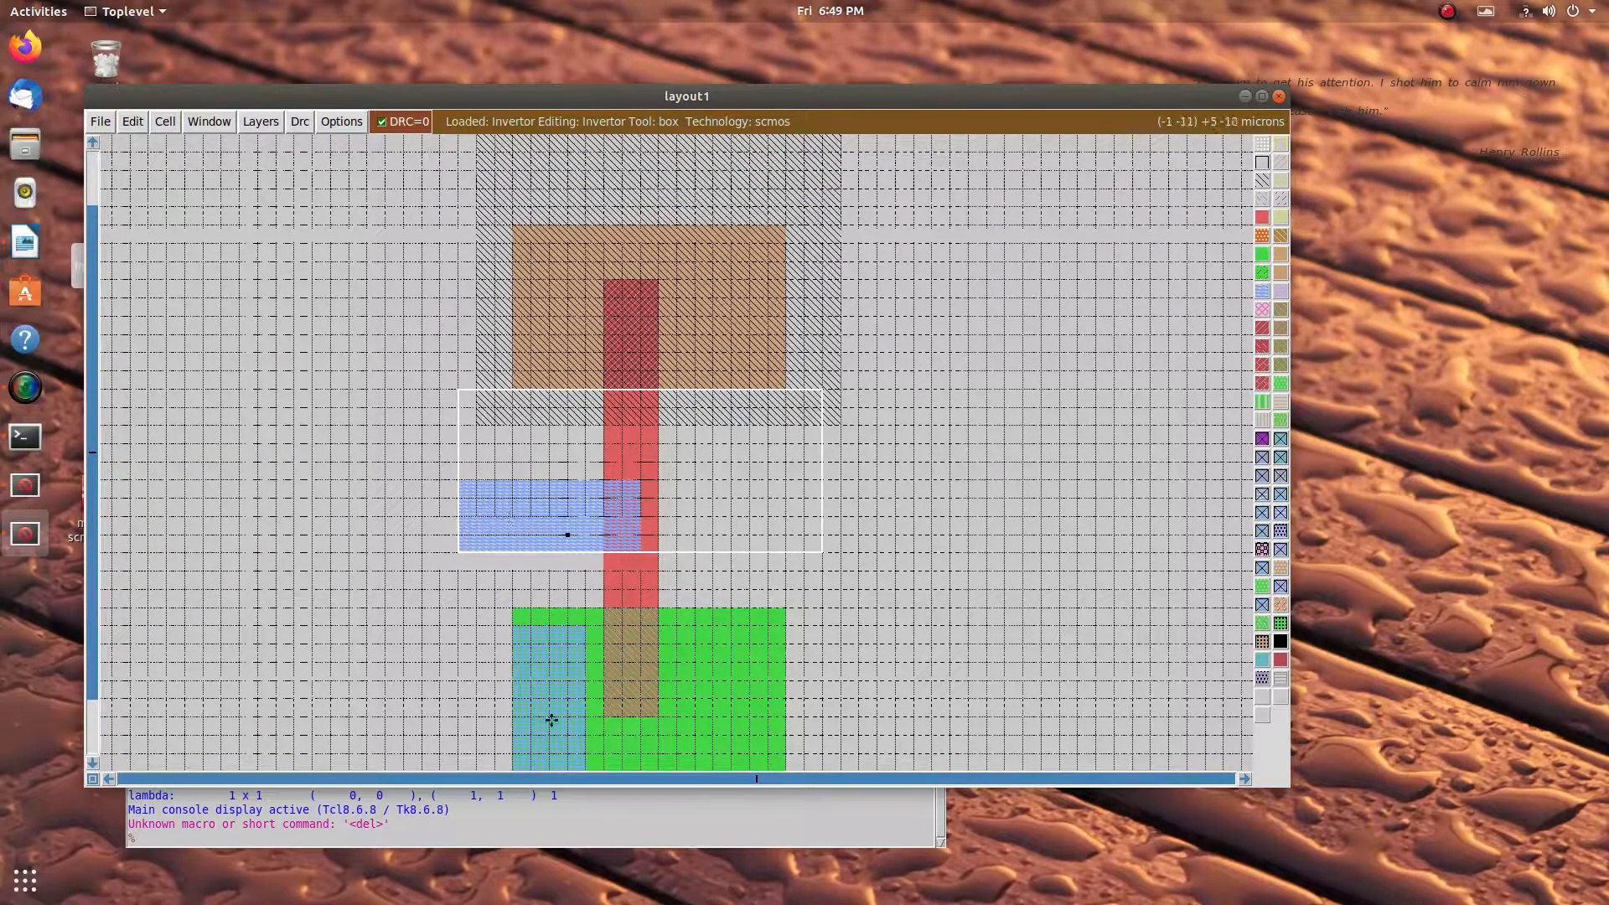
scroll(562, 526, "down", 2)
scroll(562, 526, "up", 2)
Paint a vertical metal1 strip about 4 by 14 microns from the p-diffusion's left side up into the extended n-well
left_click(514, 414)
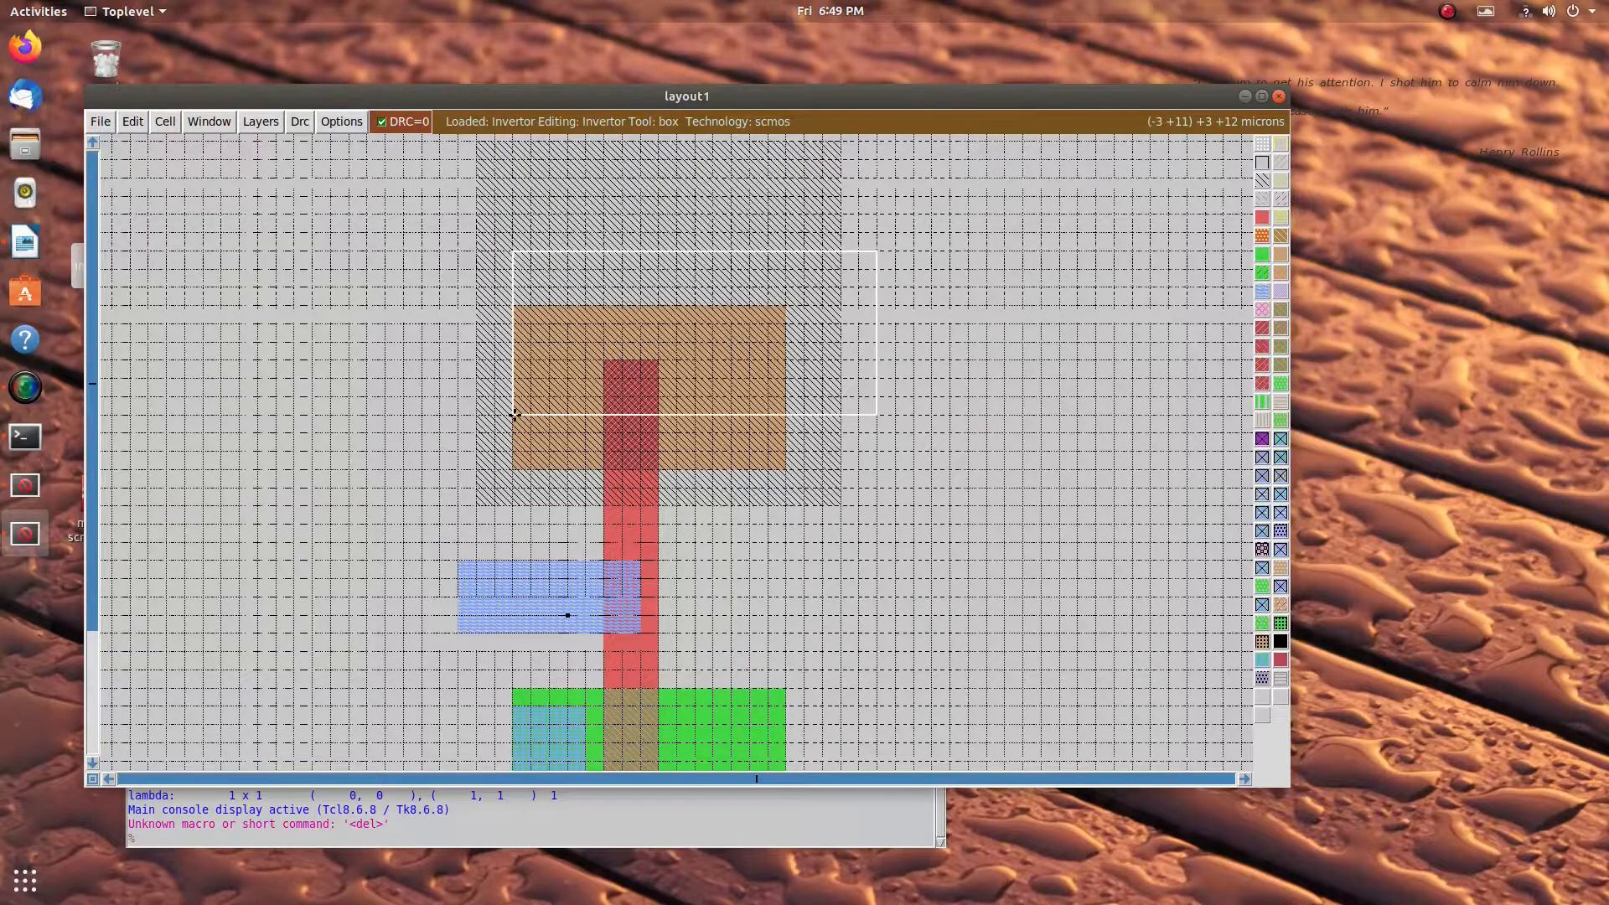
right_click(587, 177)
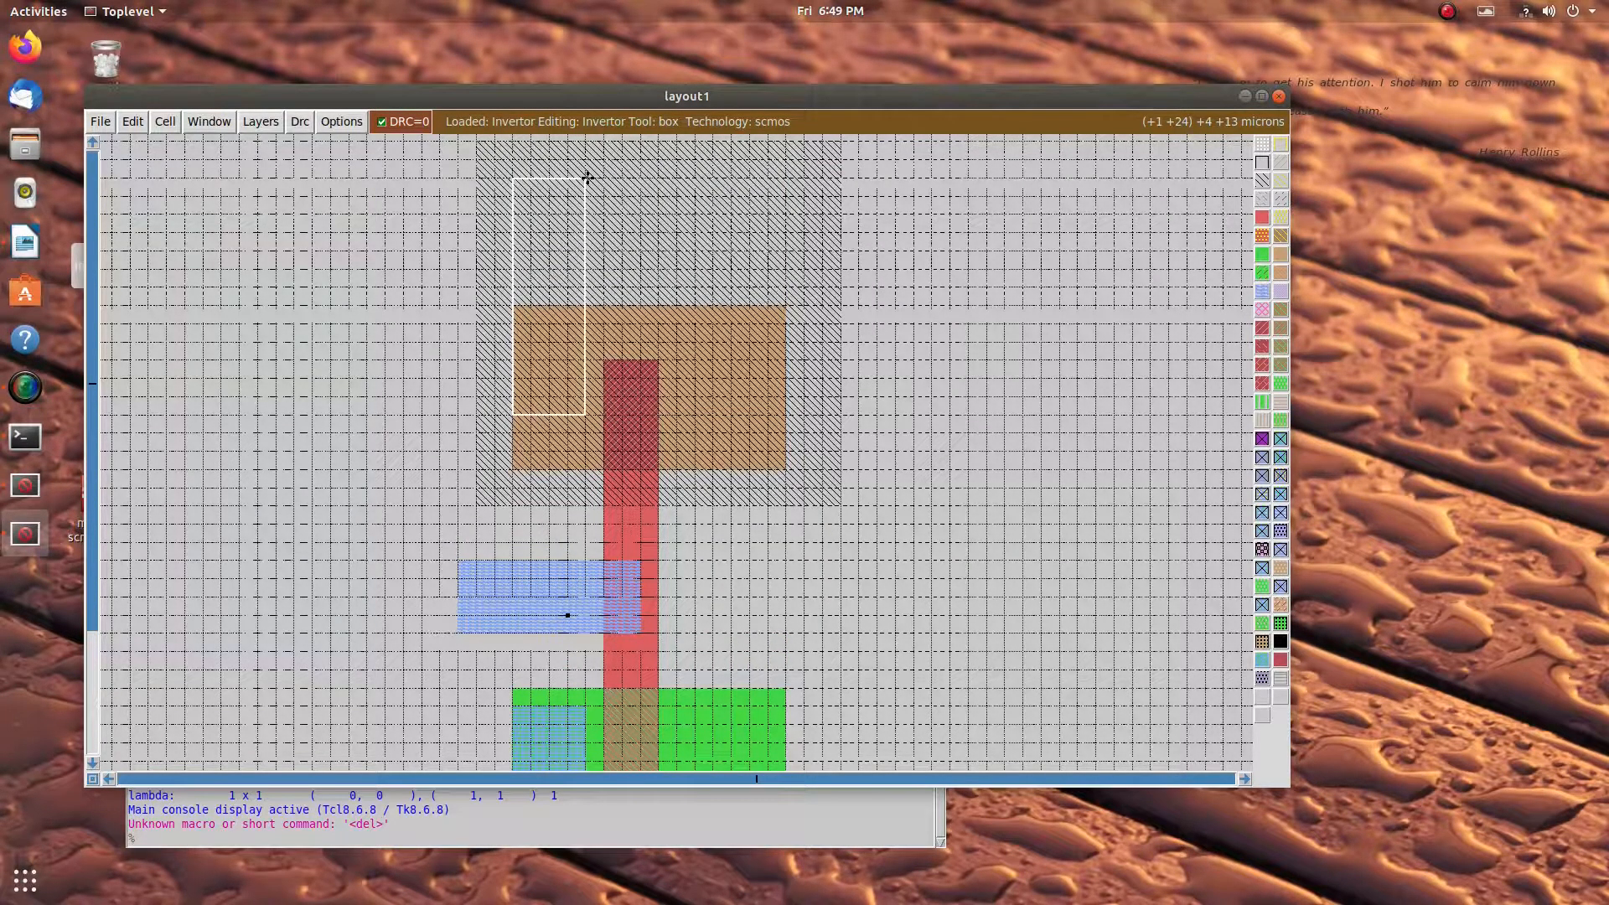
right_click(588, 159)
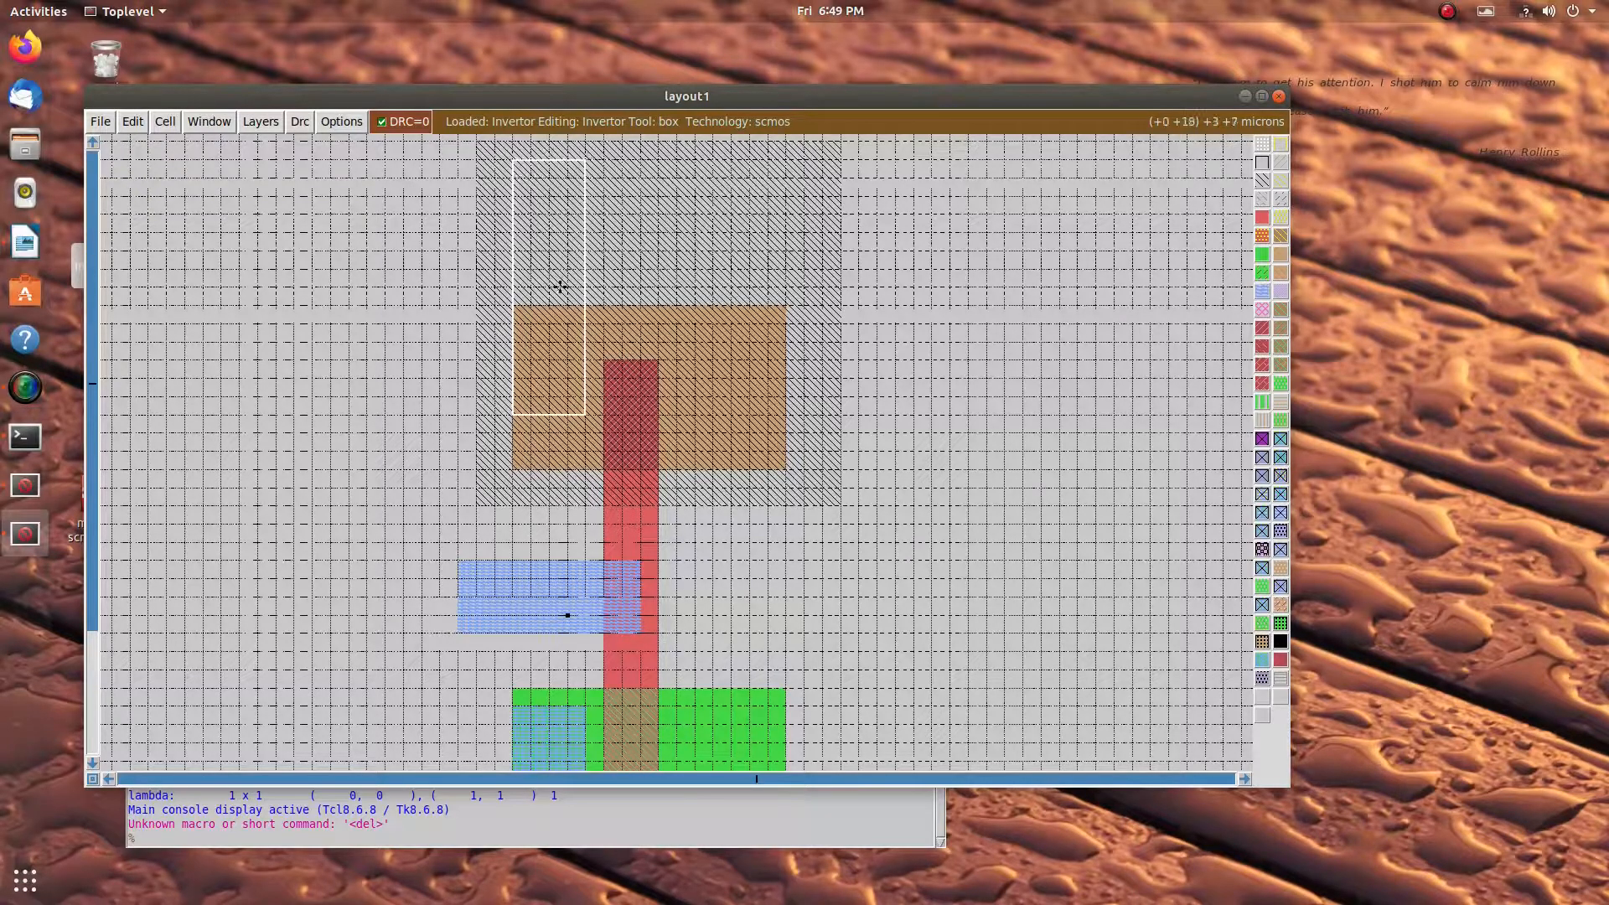
middle_click(471, 618)
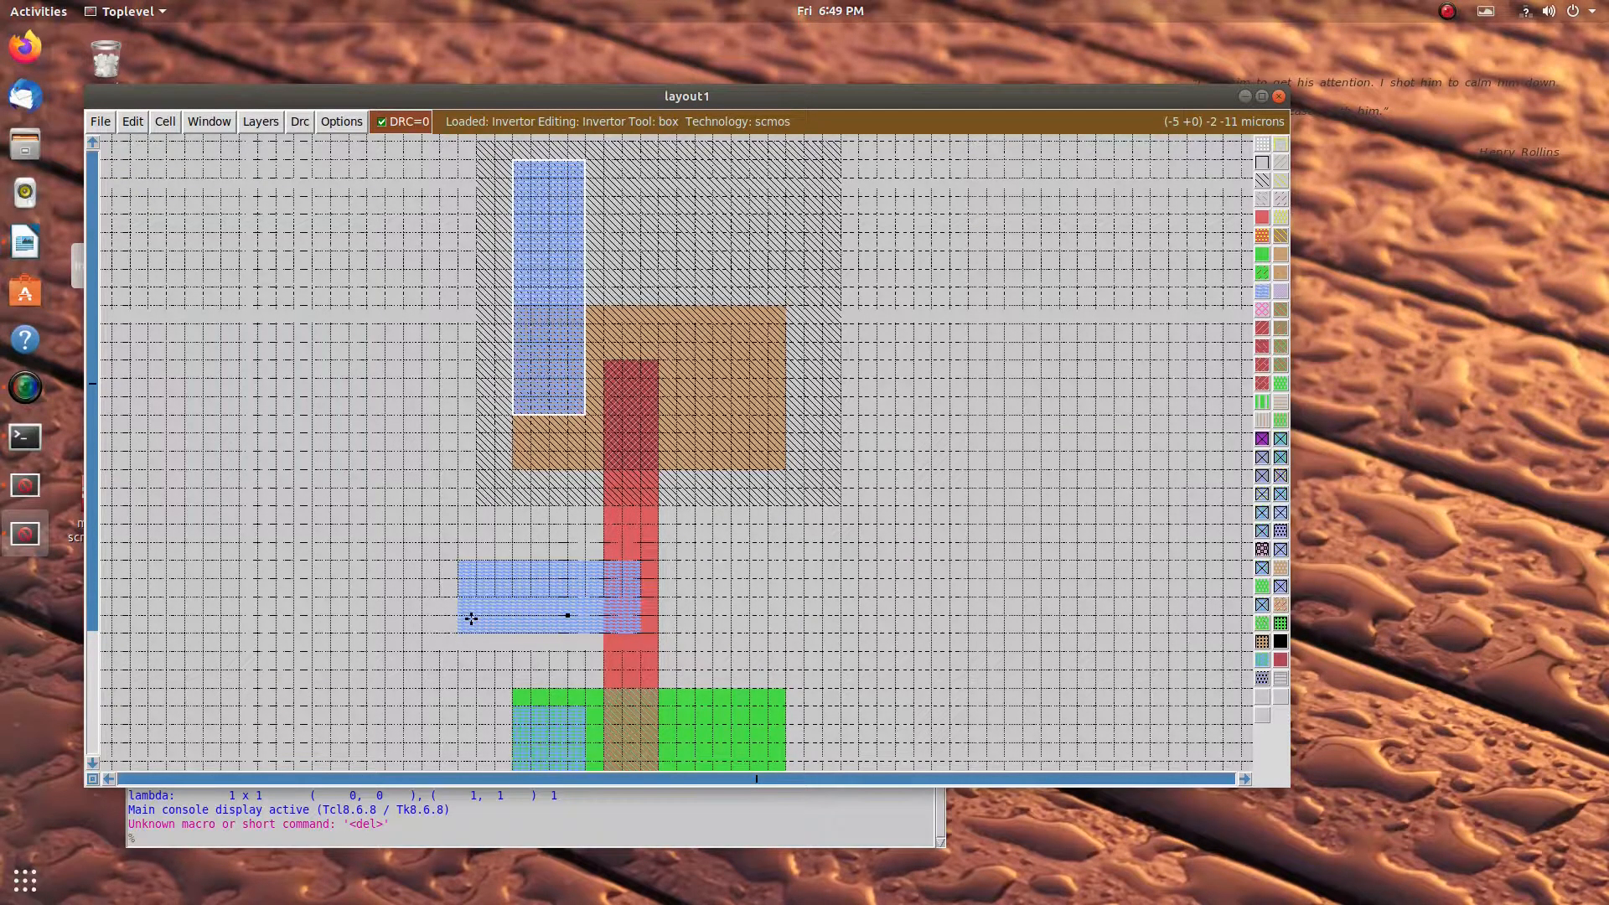
left_click(1007, 395)
Paint a horizontal metal1 rail about 15 by 4 microns across the upper n-well, joined to the vertical strip's upper end
scroll(726, 360, "up", 1)
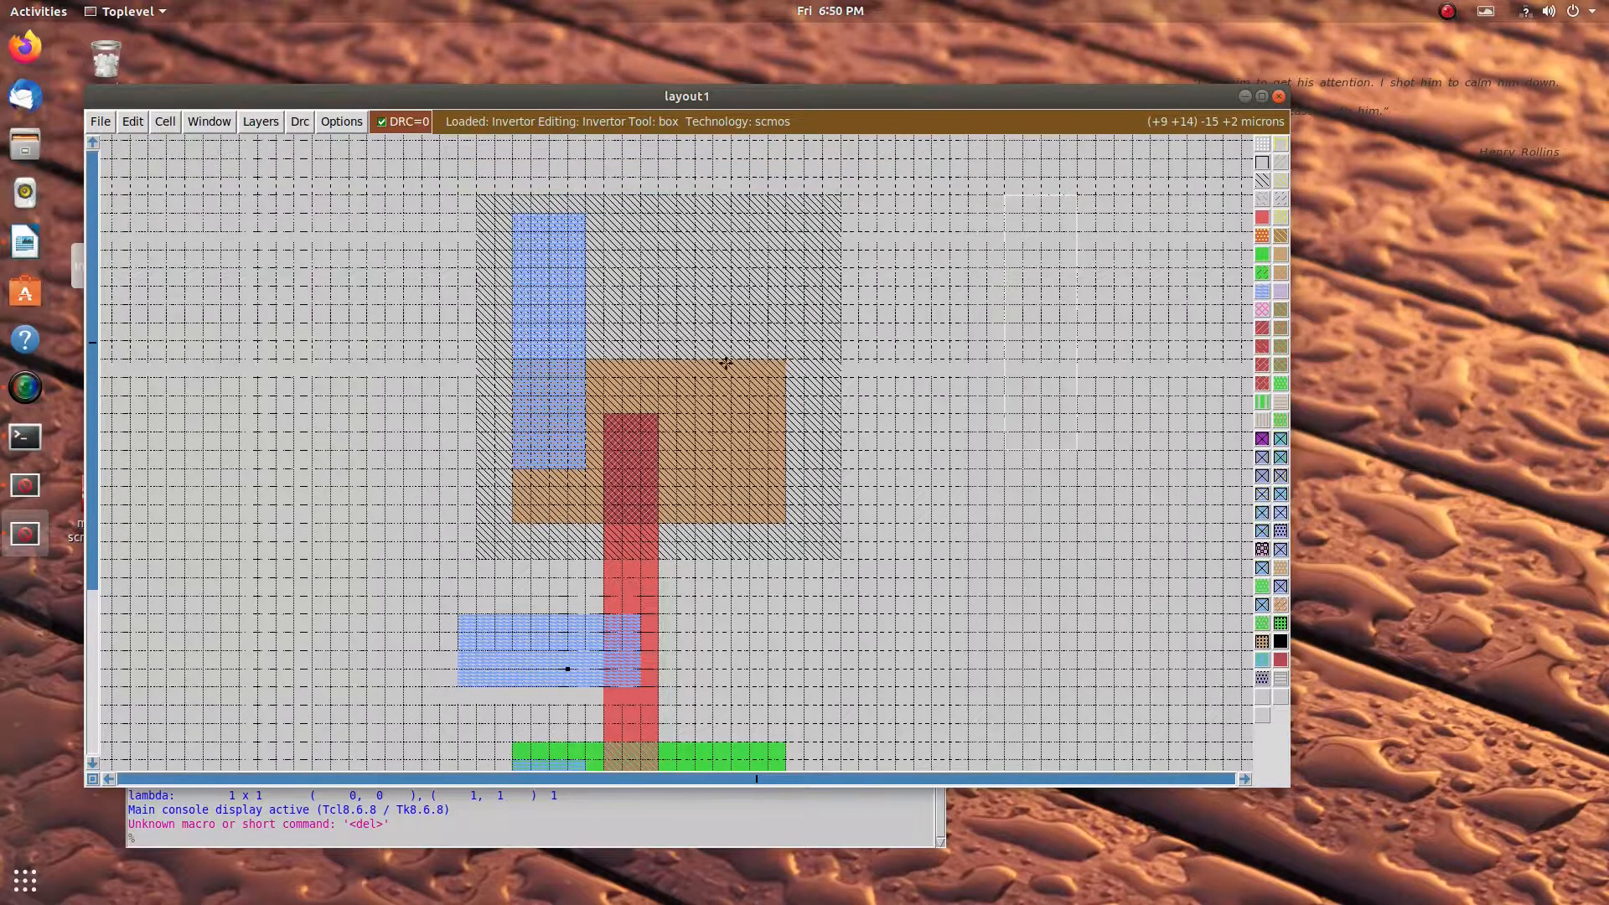
left_click(517, 299)
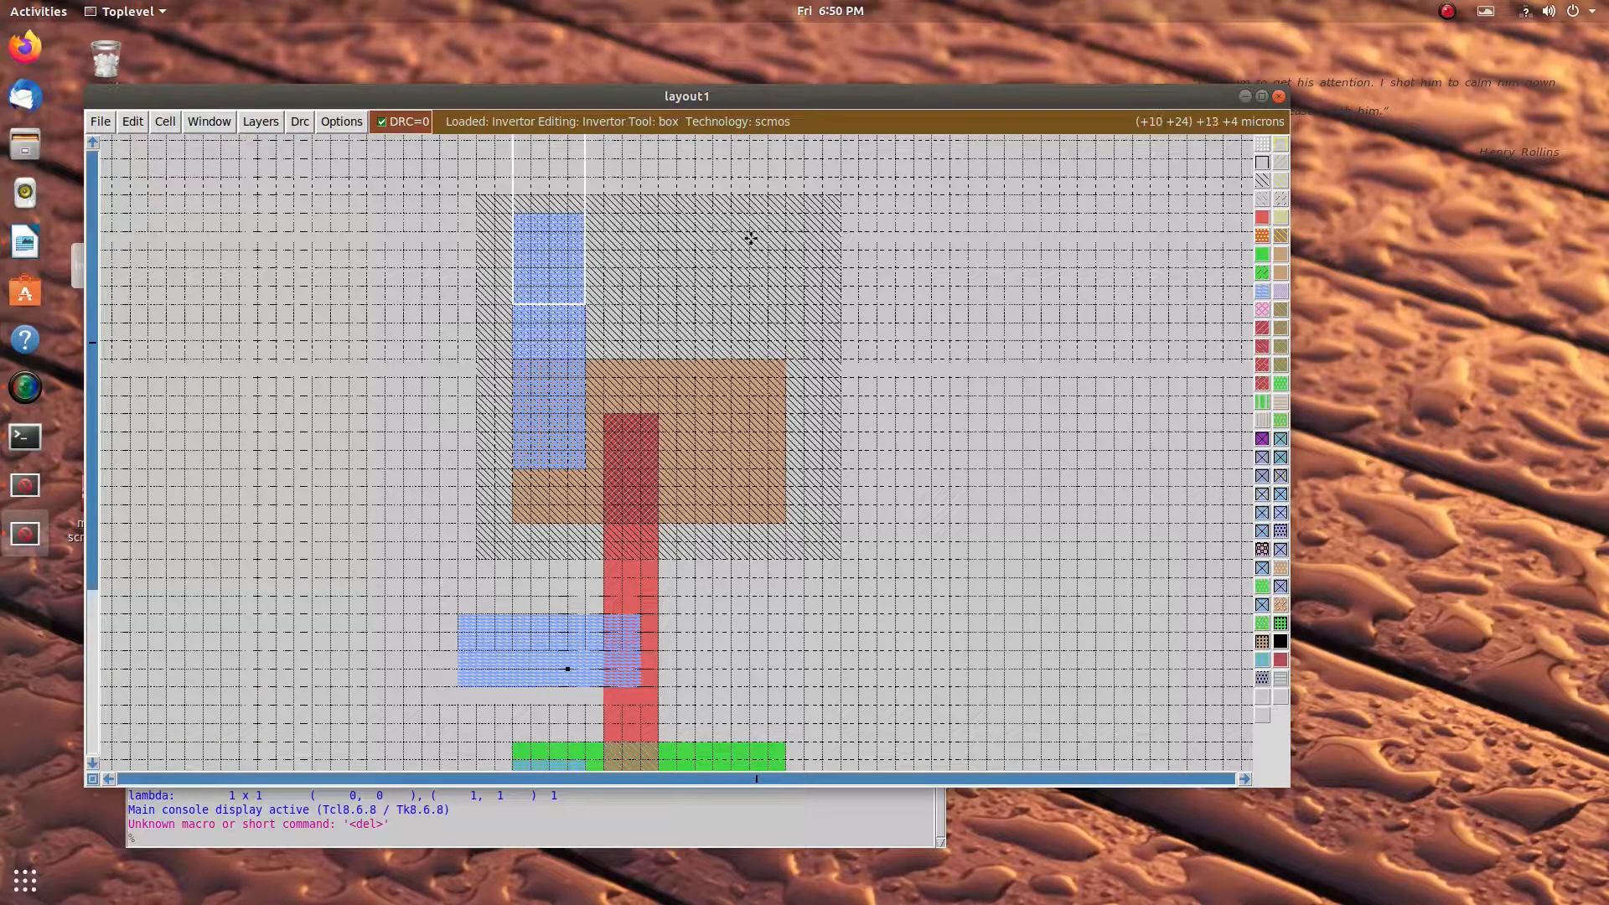
left_click(513, 285)
right_click(787, 213)
middle_click(525, 305)
left_click(993, 339)
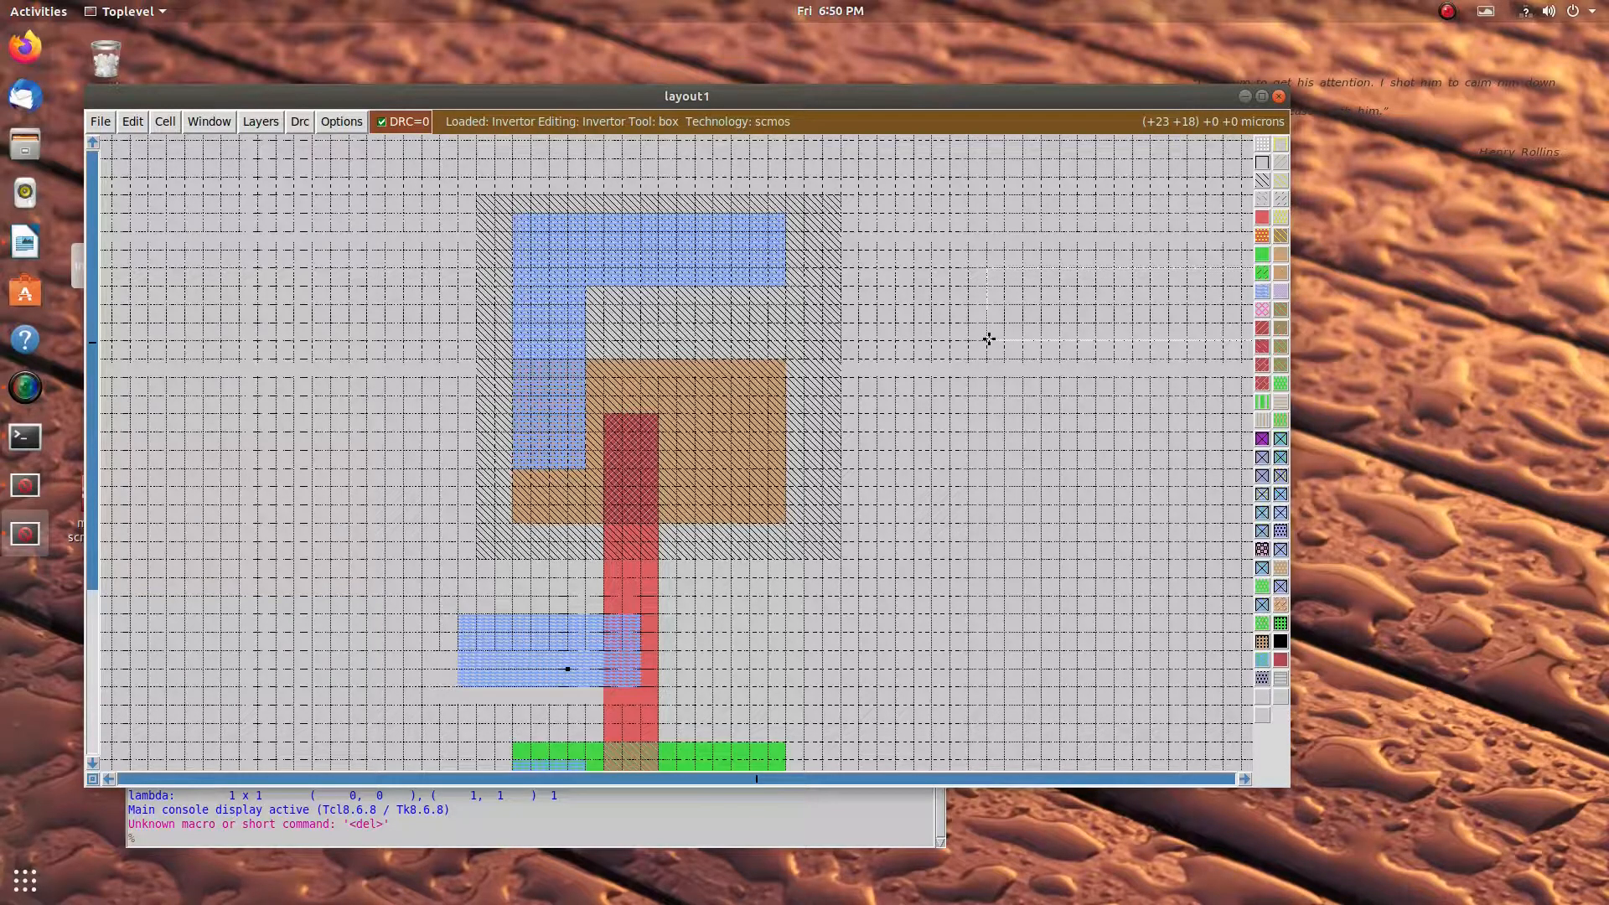
Extend the p-diffusion's vertical metal1 strip downward by about 1 micron across its 4 micron width
left_click(517, 485)
right_click(586, 469)
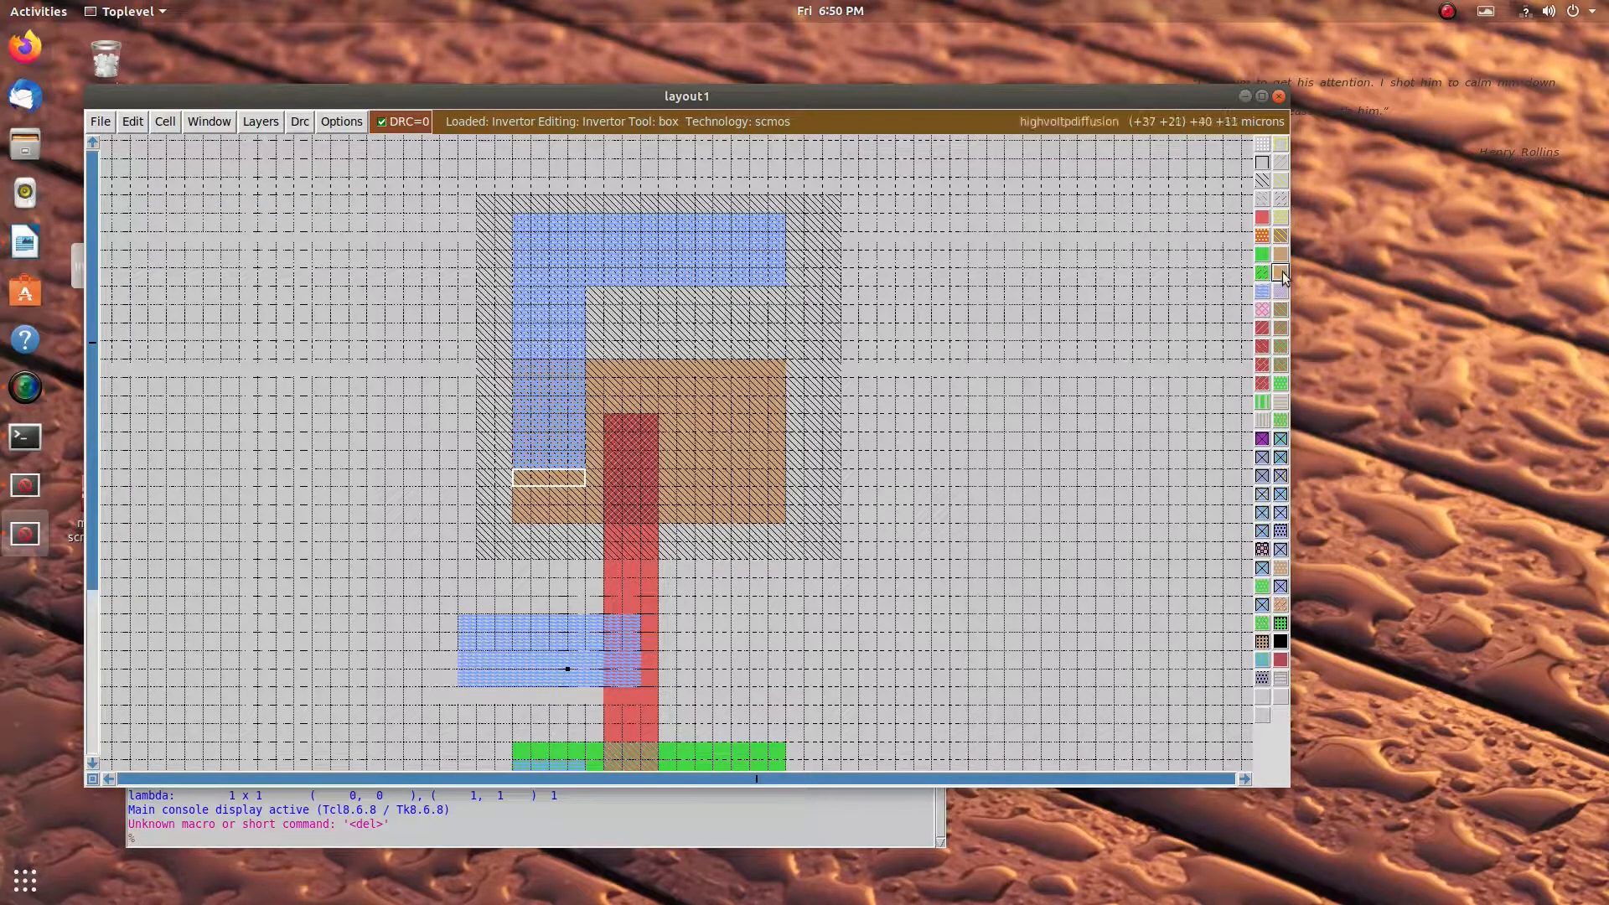
left_click(1264, 292)
left_click(1074, 487)
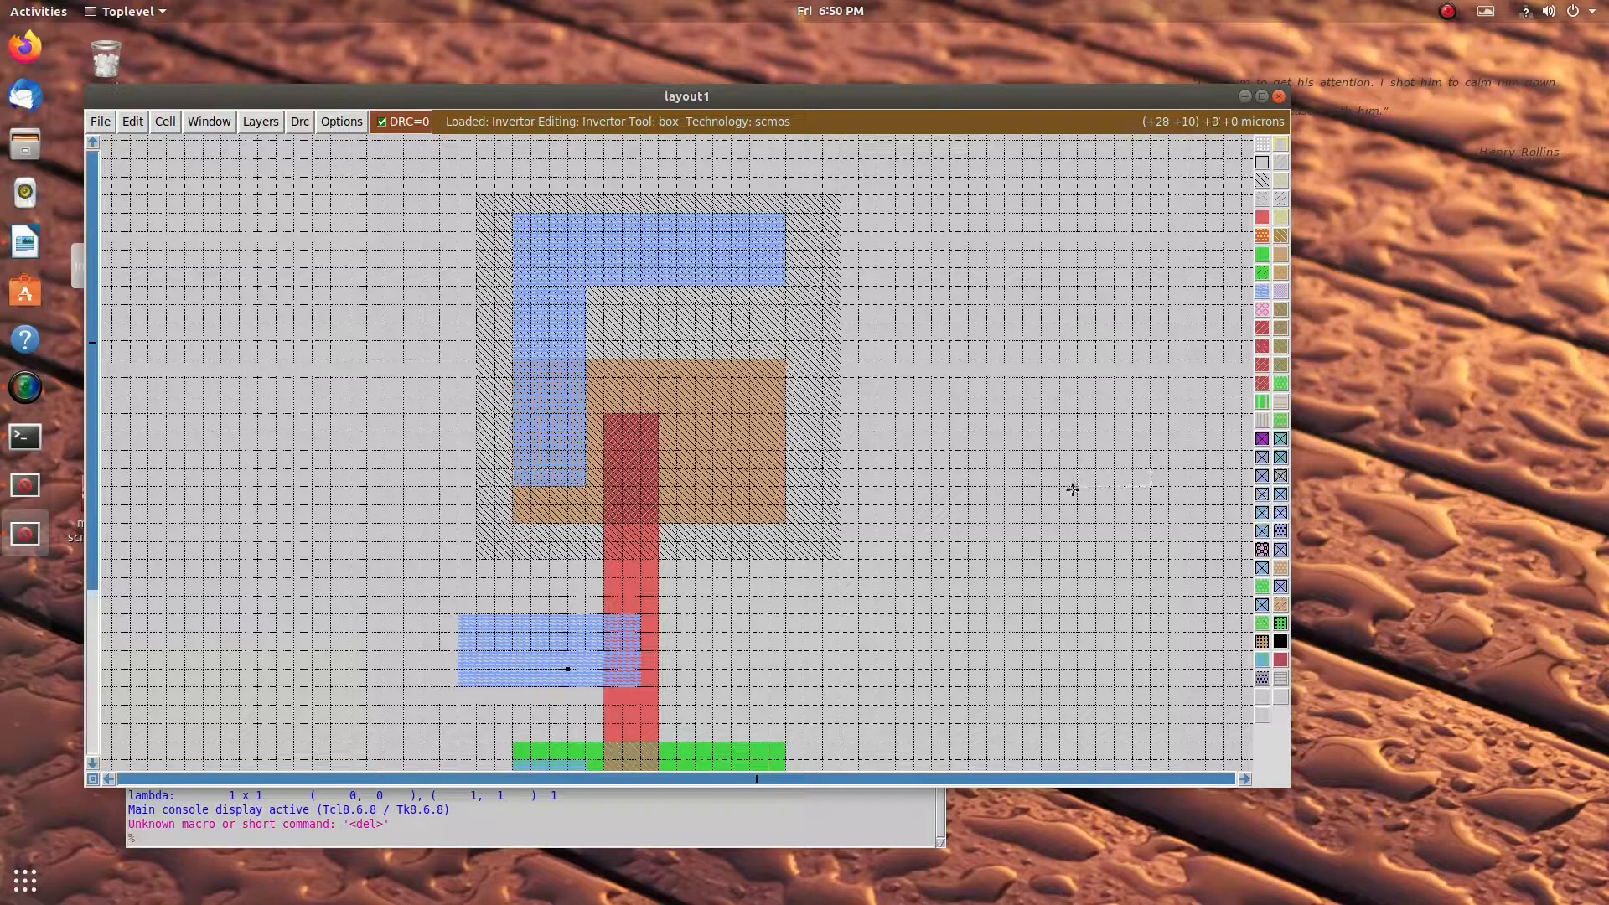
Try to paint a metal1 strip about 4 by 23 microns linking both diffusions right of the gate, and undo it
scroll(1013, 499, "down", 2)
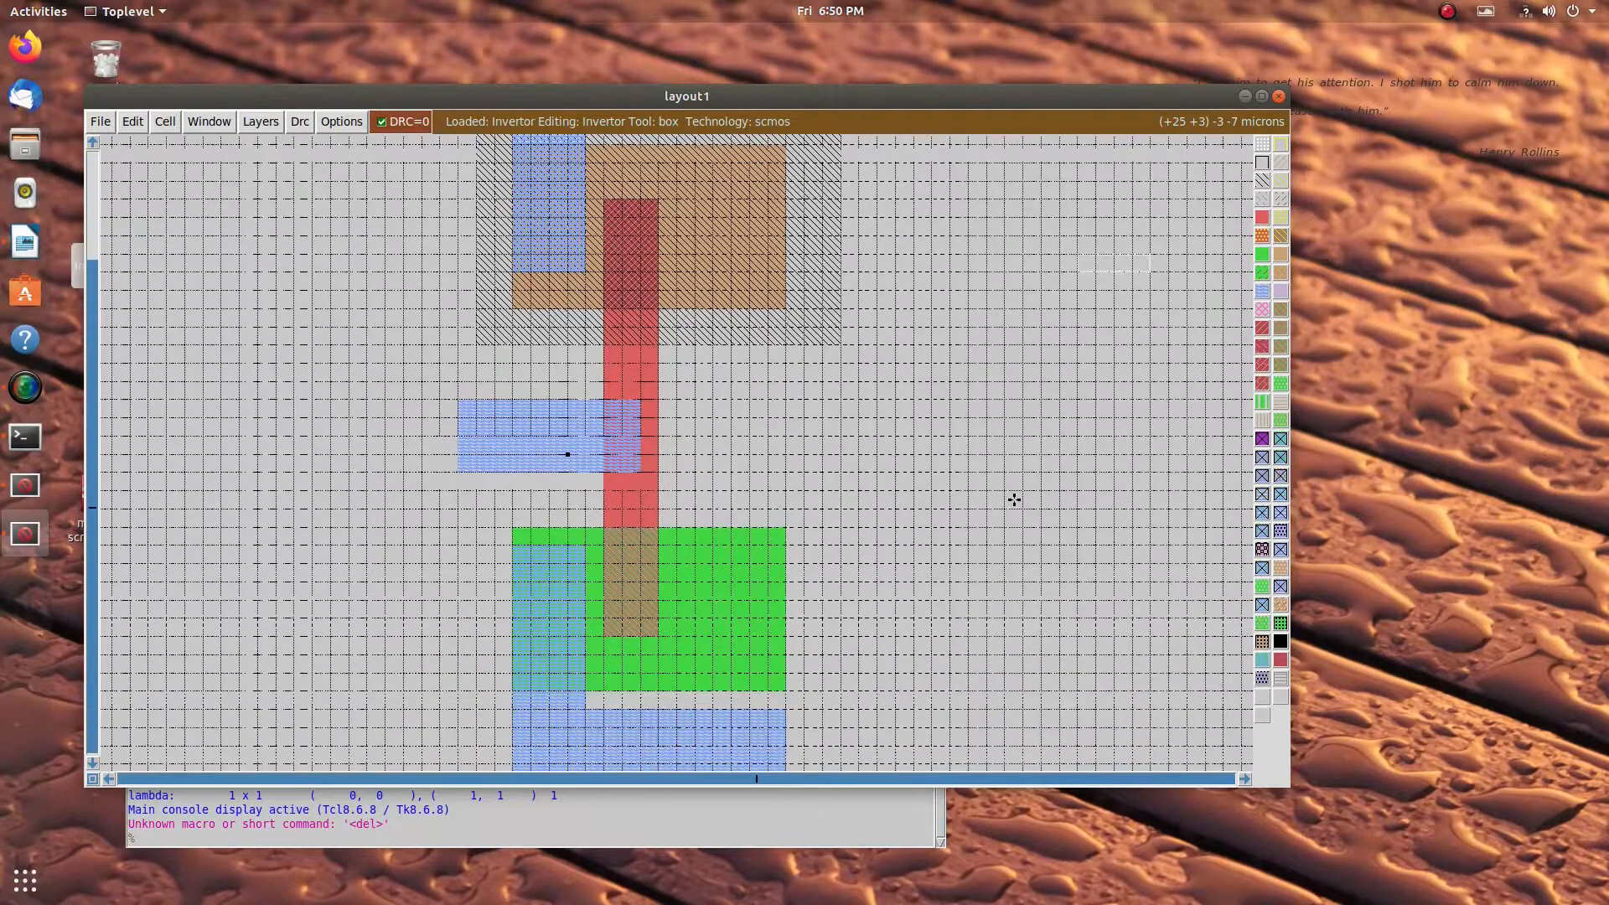
left_click(679, 637)
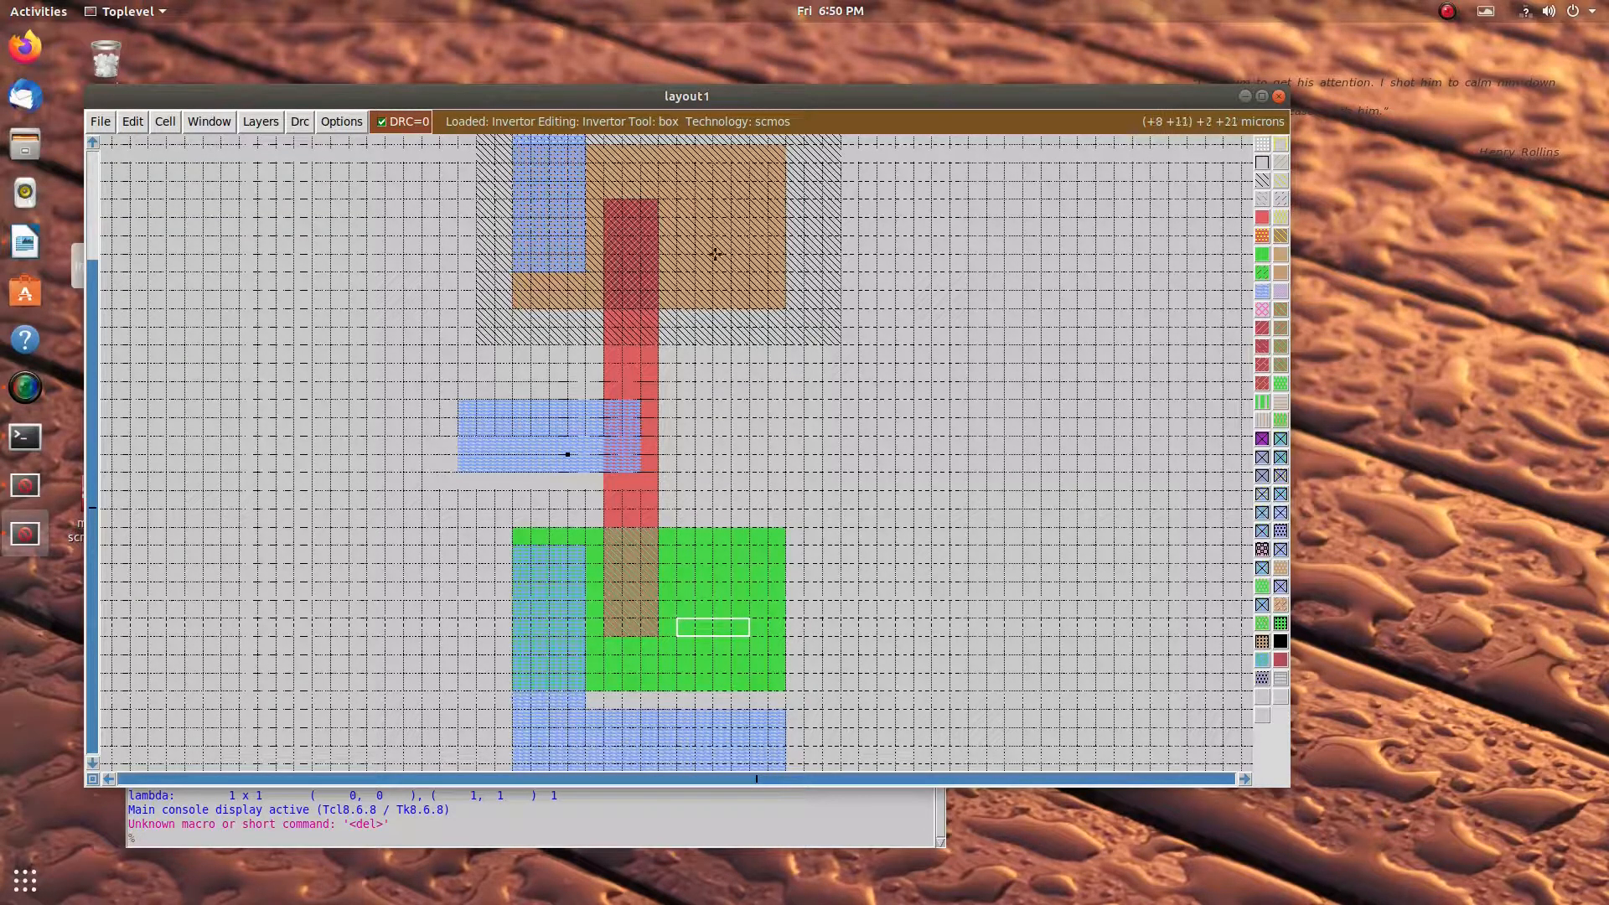
right_click(750, 236)
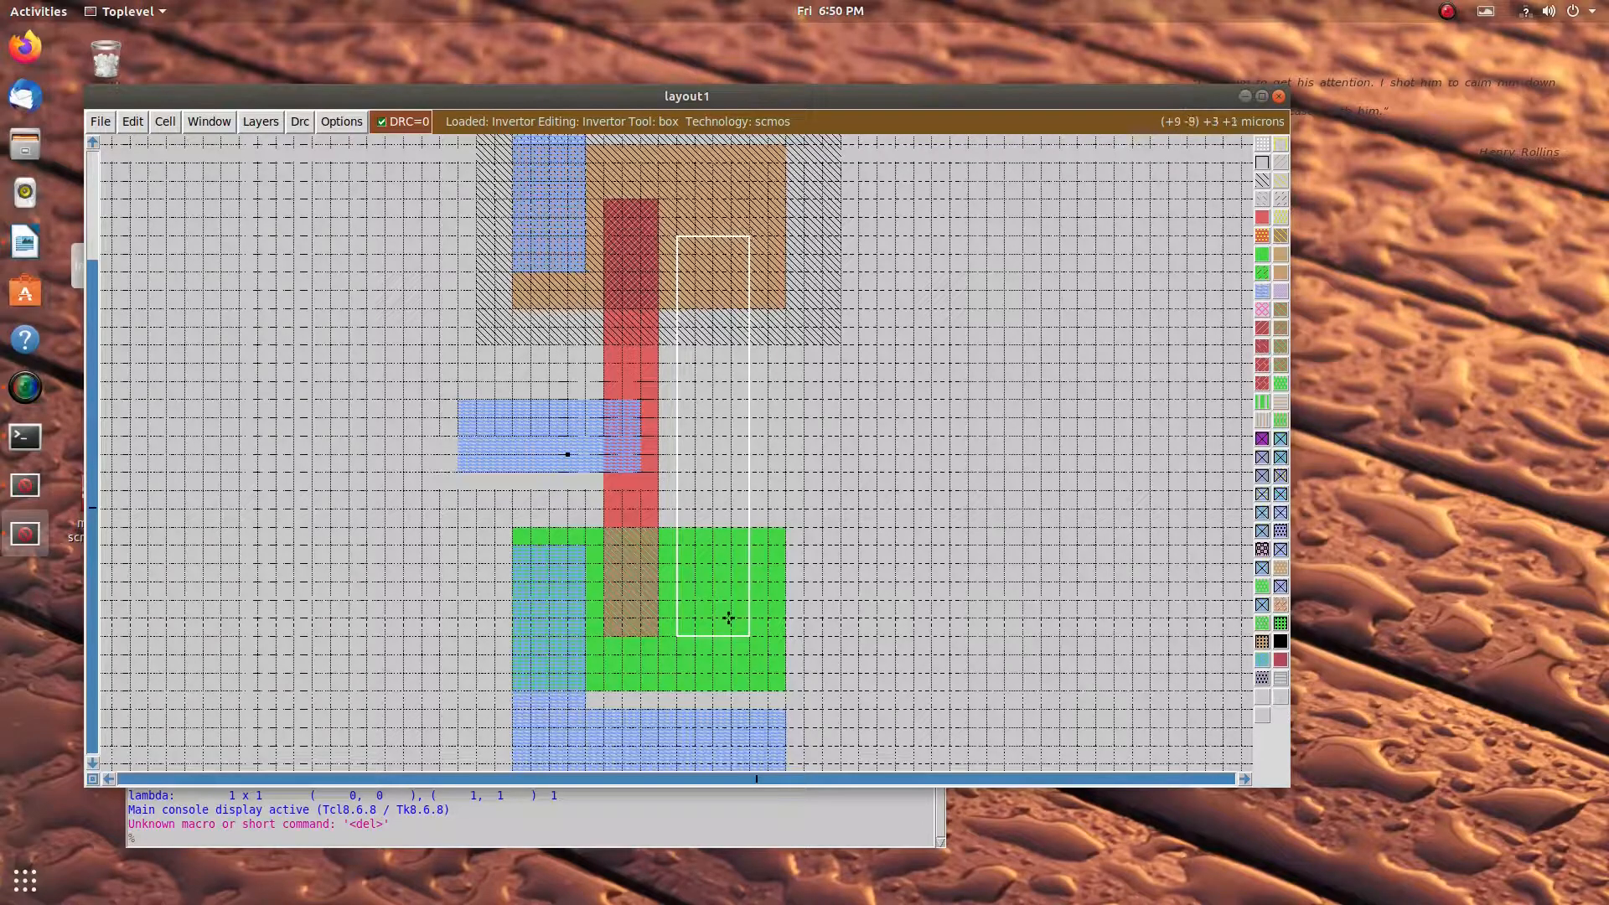
right_click(752, 218)
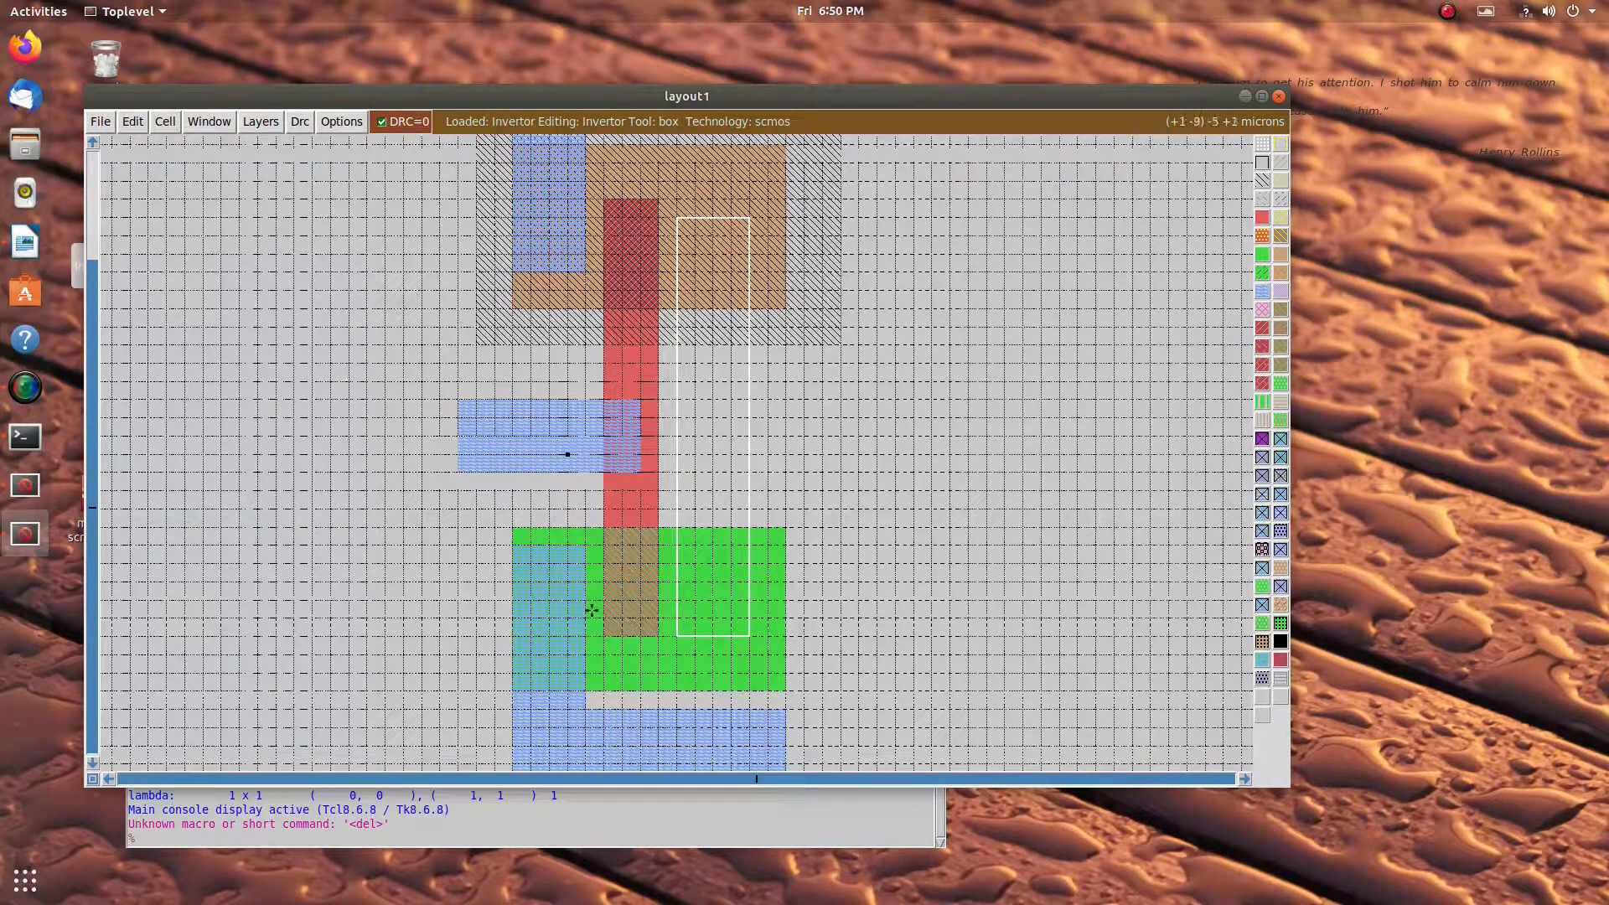
middle_click(608, 750)
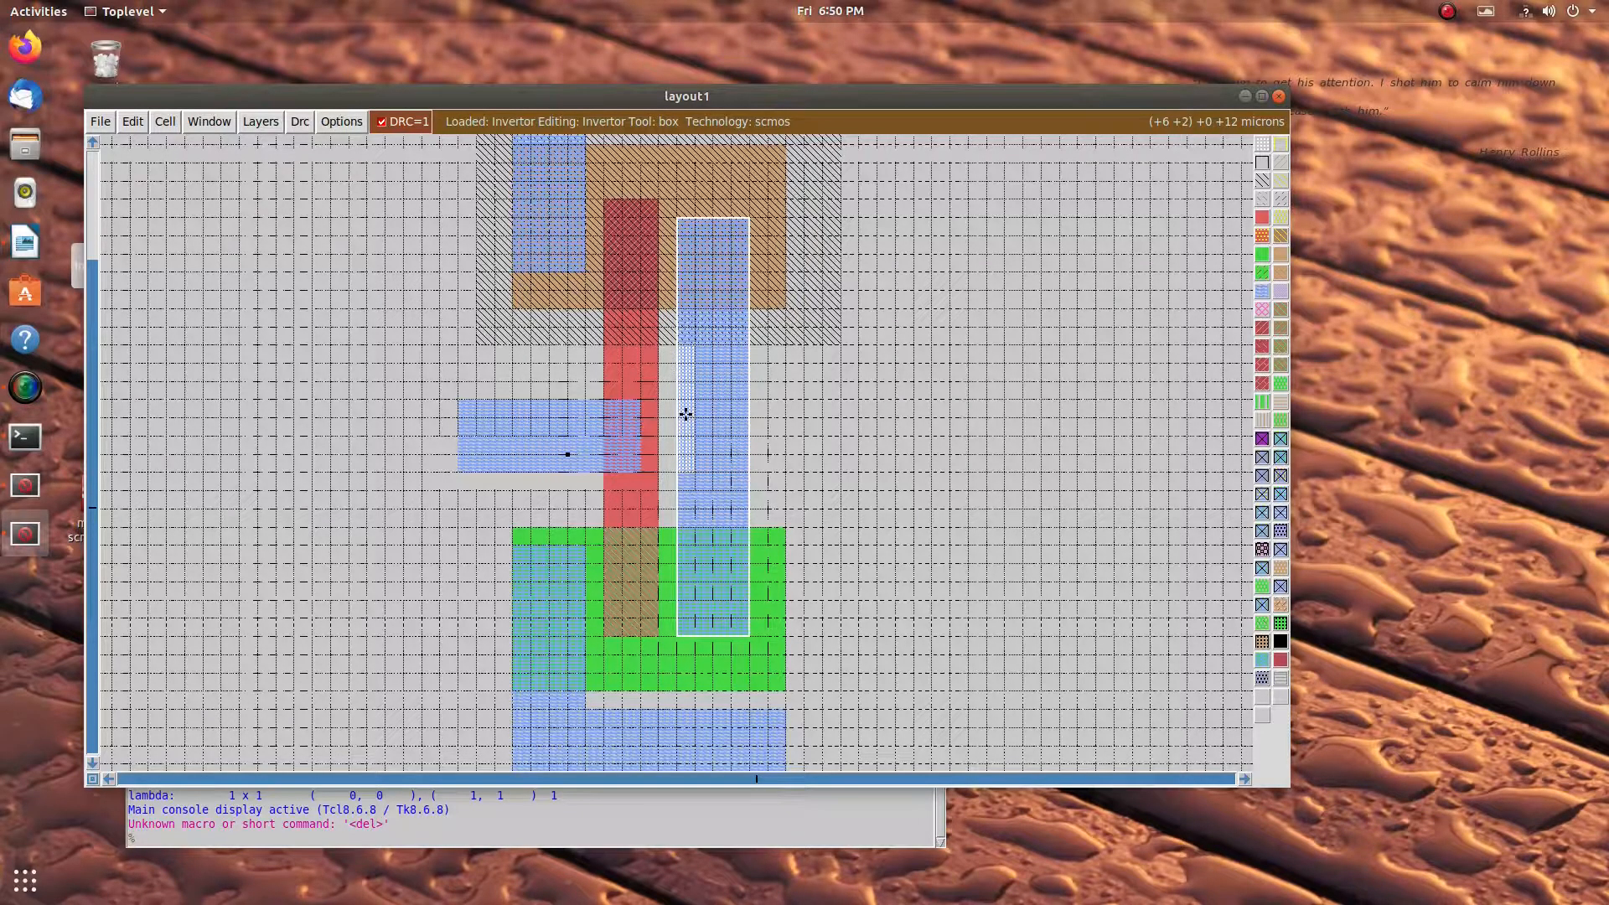
key("u")
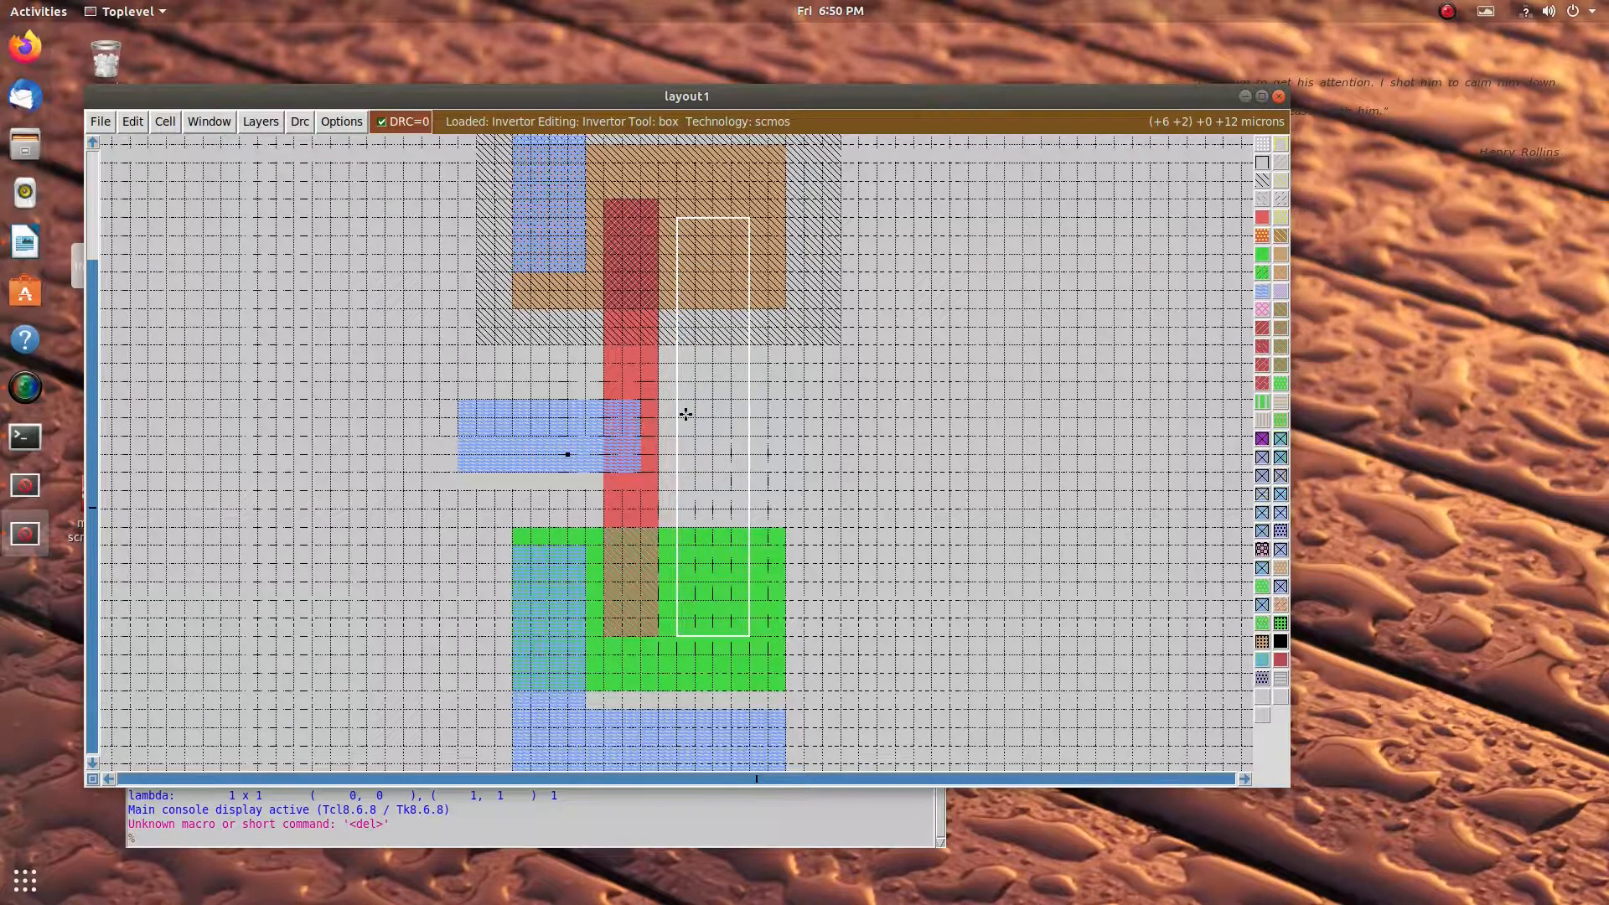
Paint a metal1 strip about 4 by 23 microns linking both diffusions, about 2 microns right of the gate
left_click(692, 634)
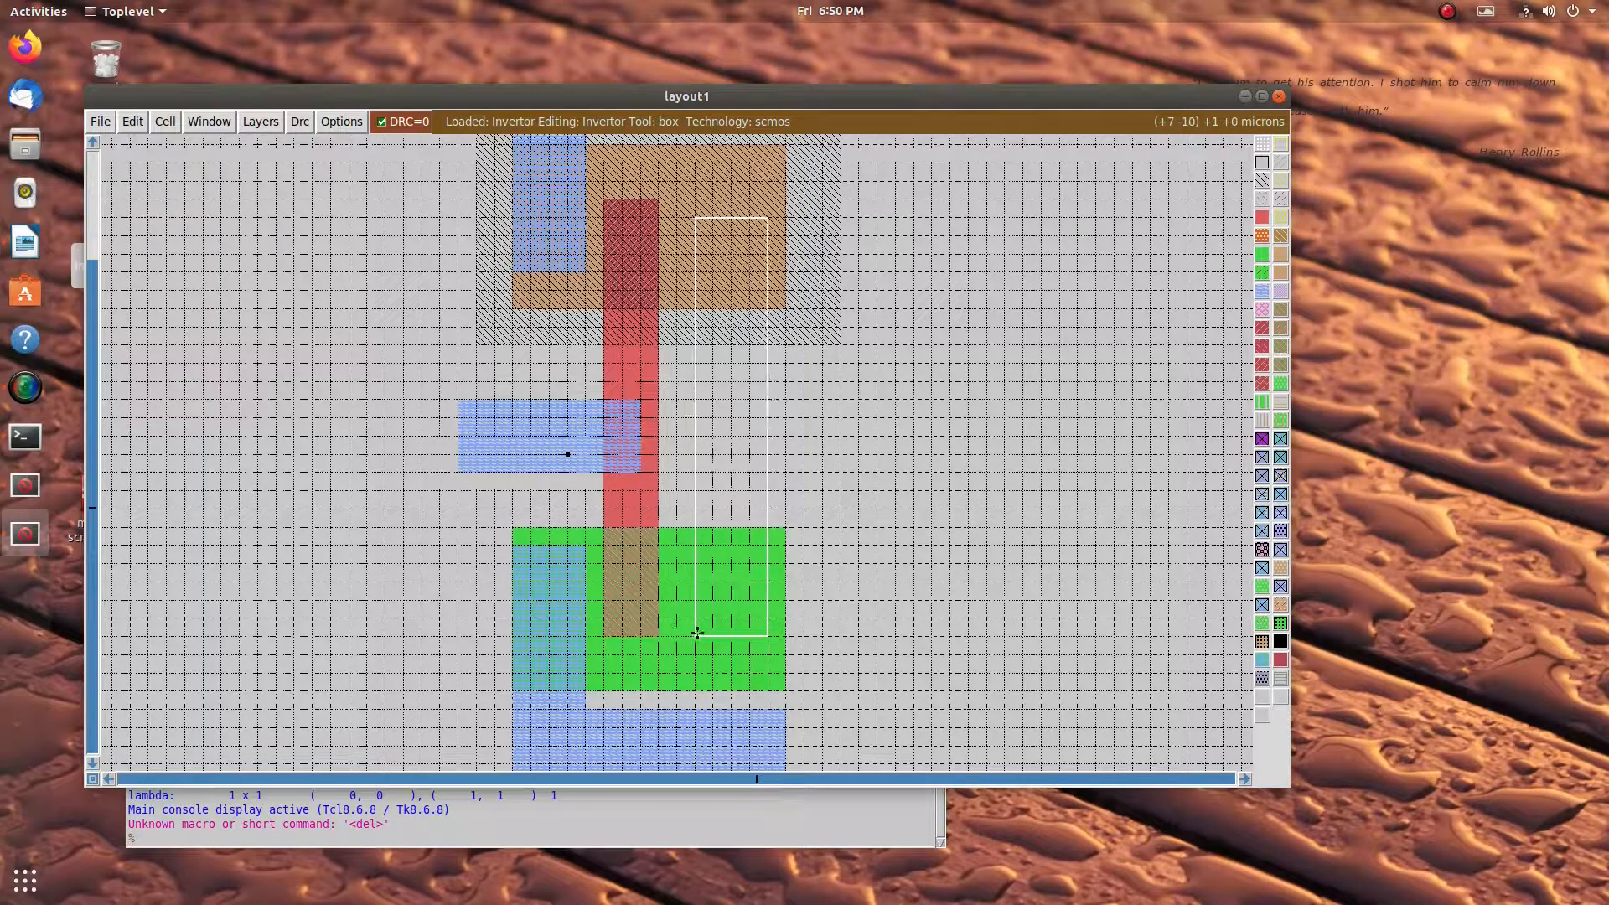
middle_click(526, 457)
left_click(904, 437)
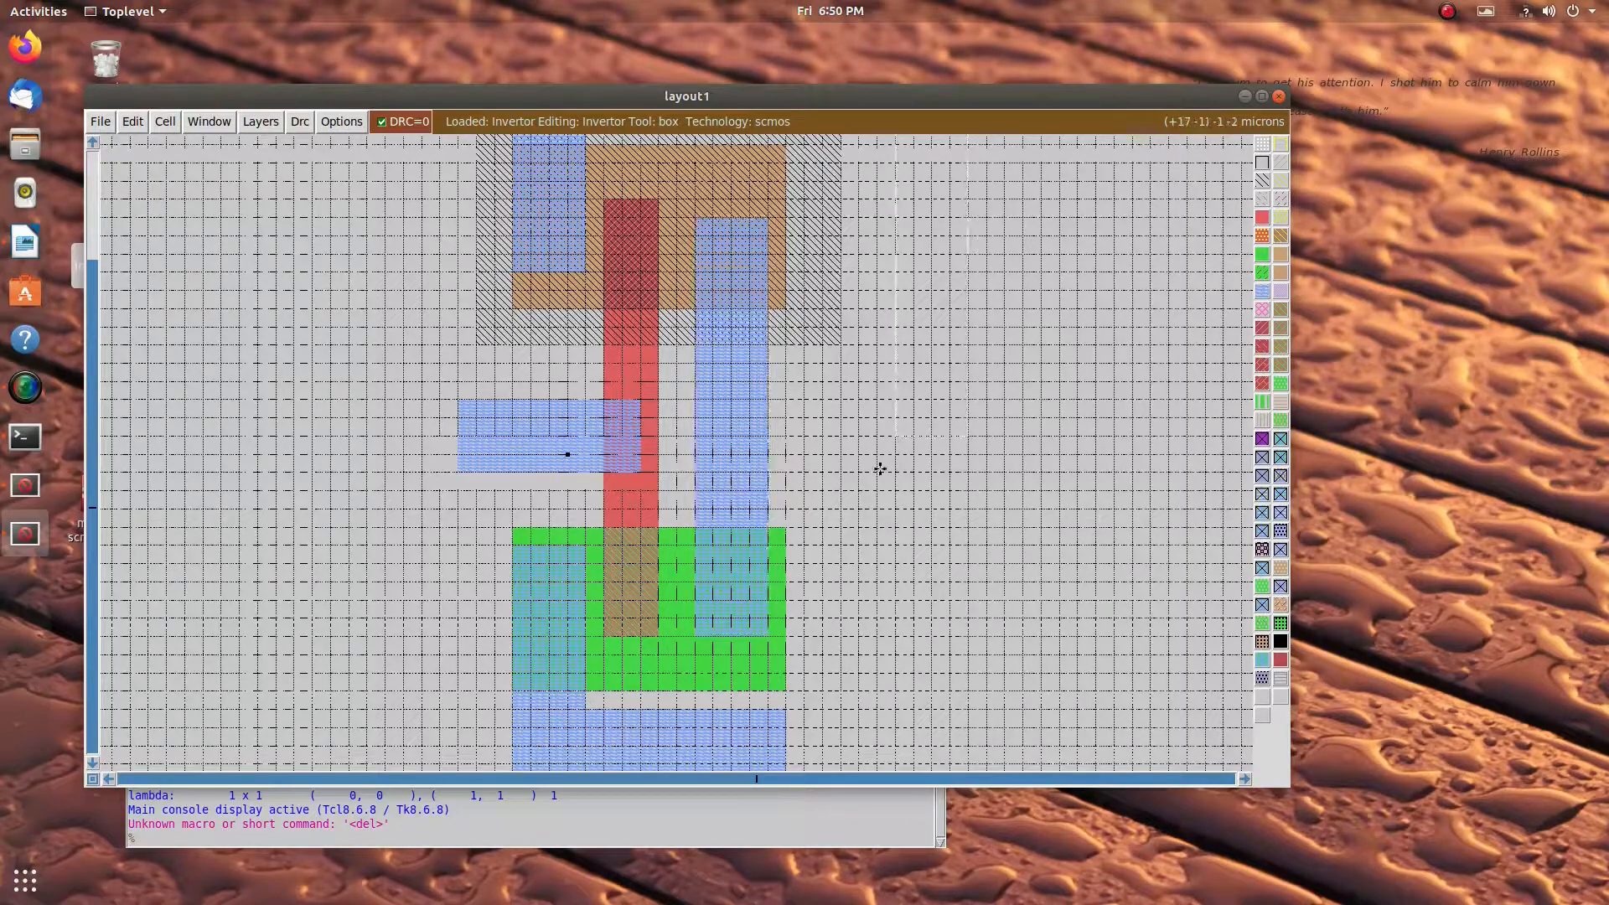
Size the cursor box to about 4 by 4 microns over the upper end of the n-diffusion's left metal1
left_click(699, 637)
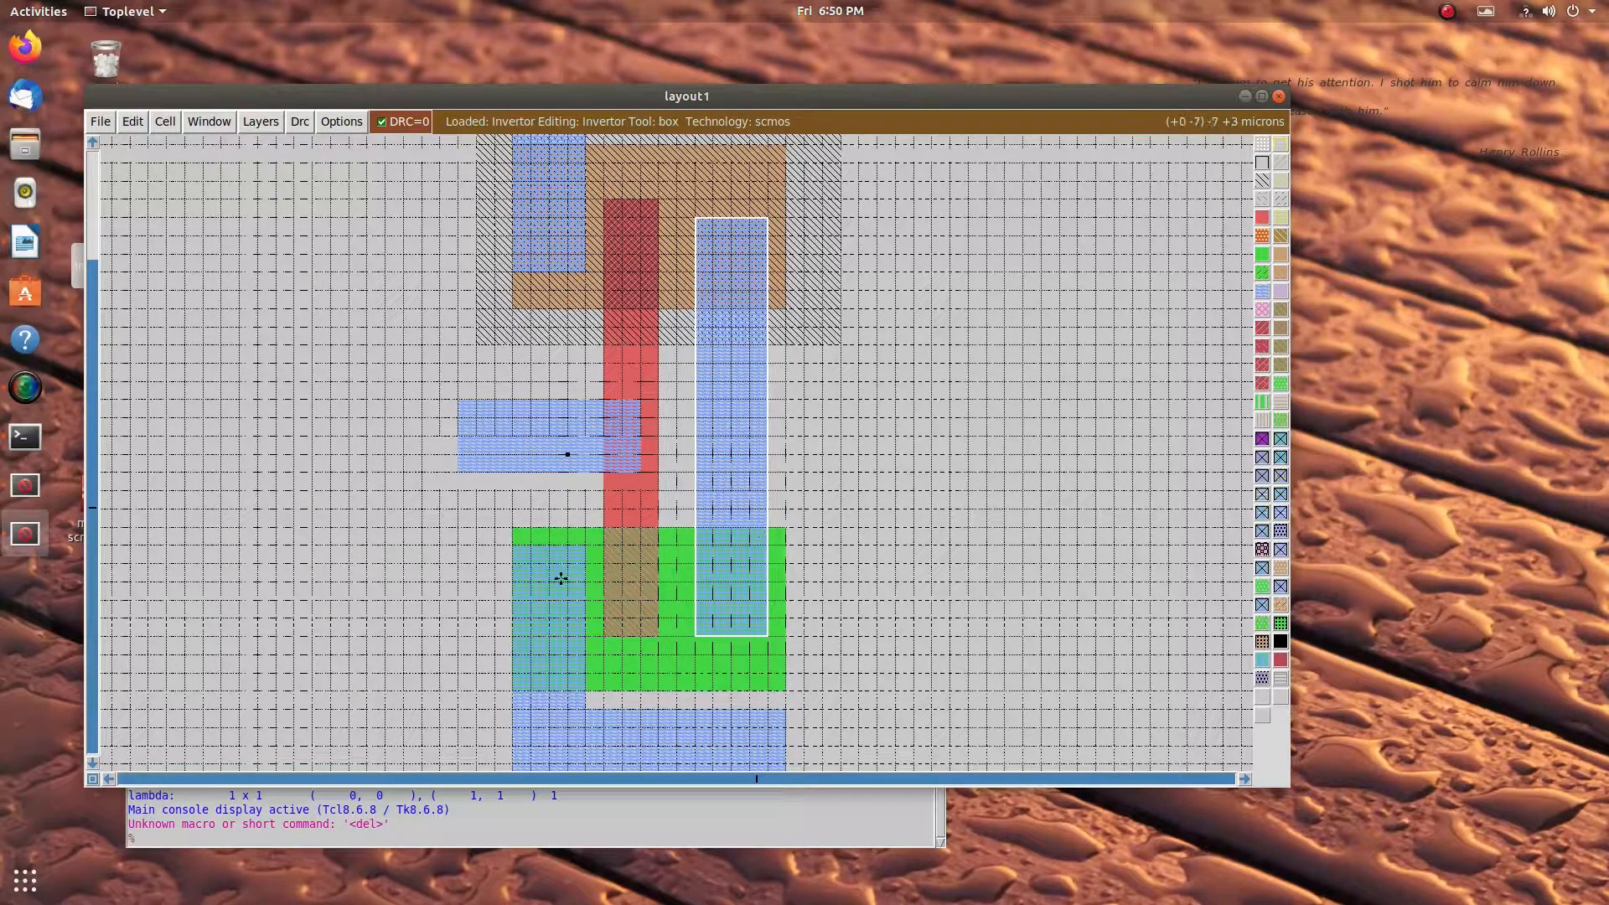
left_click(515, 619)
right_click(579, 545)
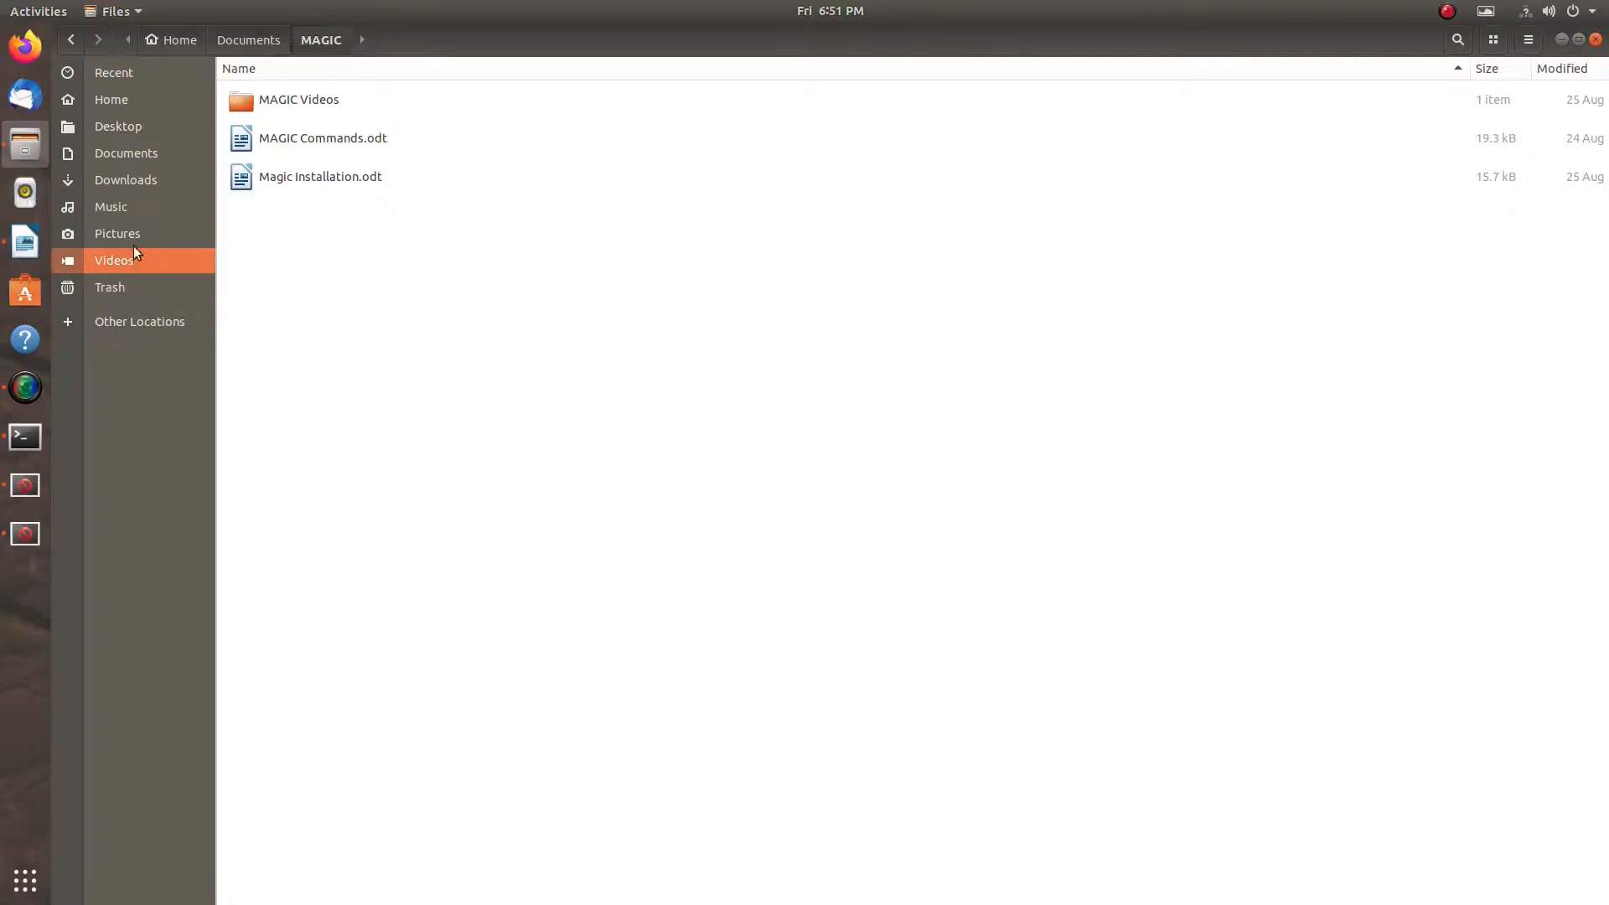
Open Metal Interconnection.png from the Pictures folder, place it beside the layout window, and compare its active contact with the layout
left_click(125, 234)
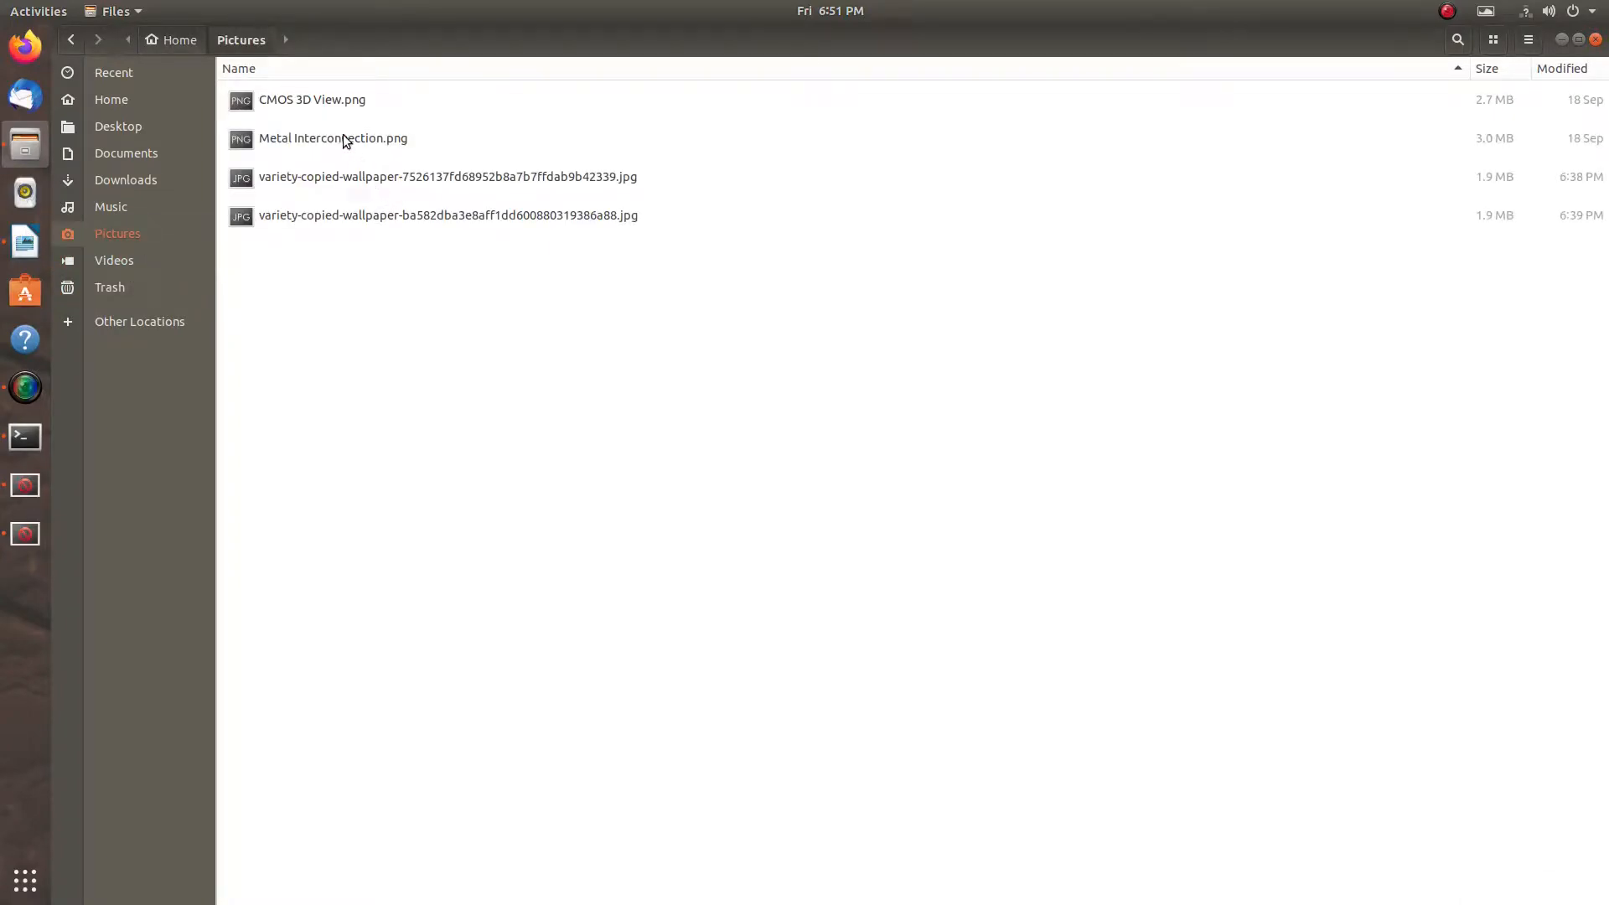
double_click(343, 138)
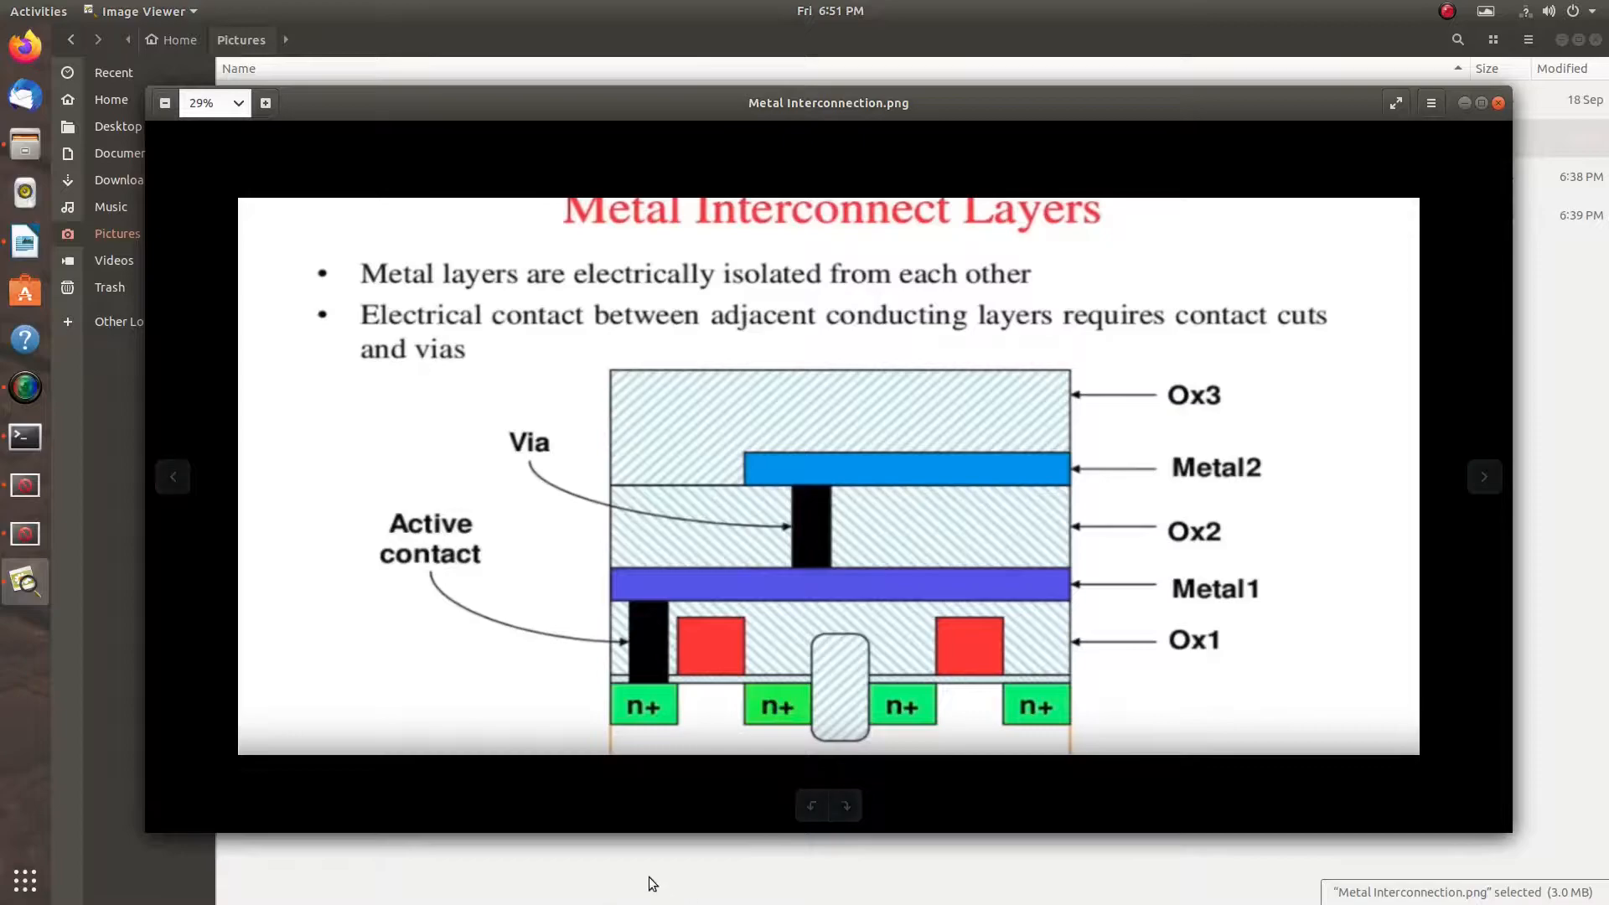
left_click(32, 537)
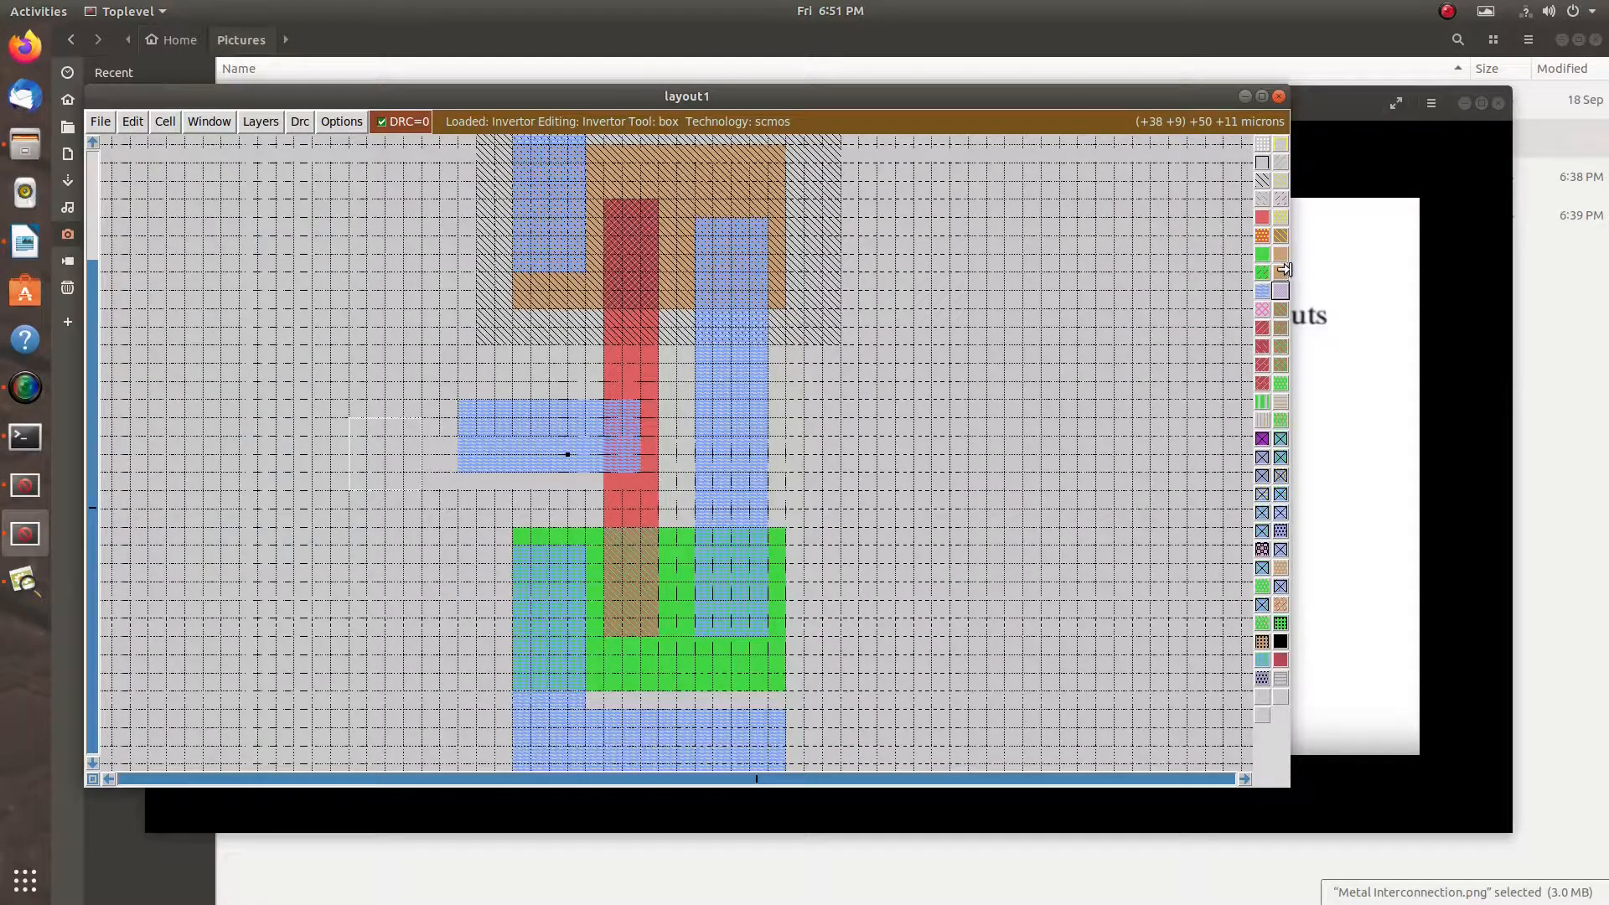
left_click_drag(1149, 97, 1544, 276)
left_click(710, 115)
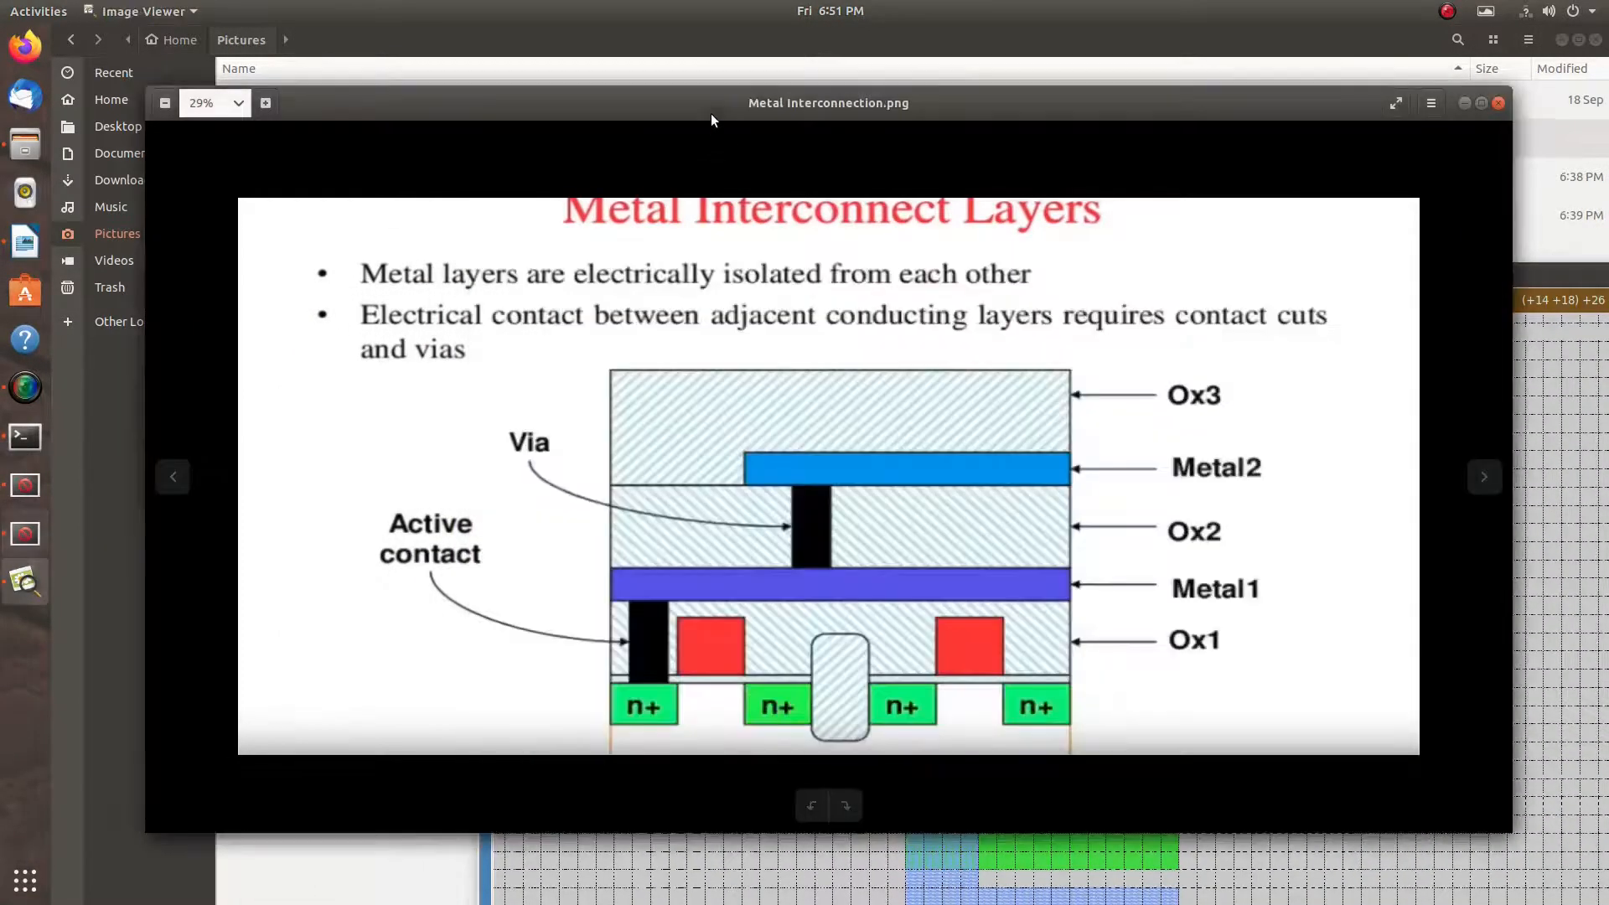
left_click_drag(711, 113, 454, 116)
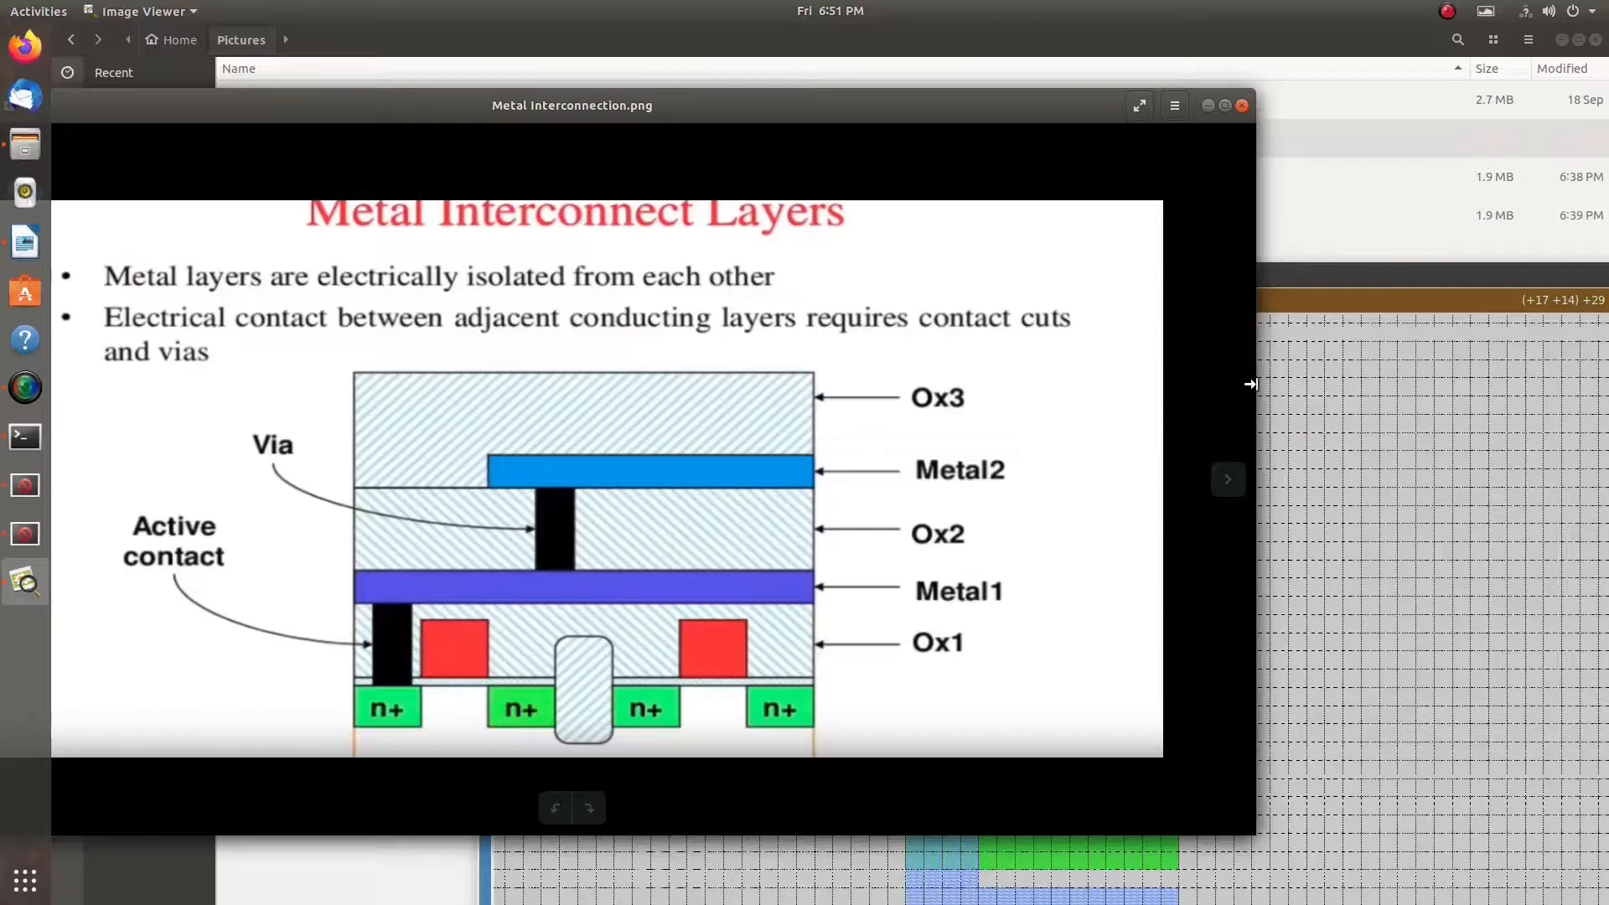
left_click_drag(1245, 384, 782, 414)
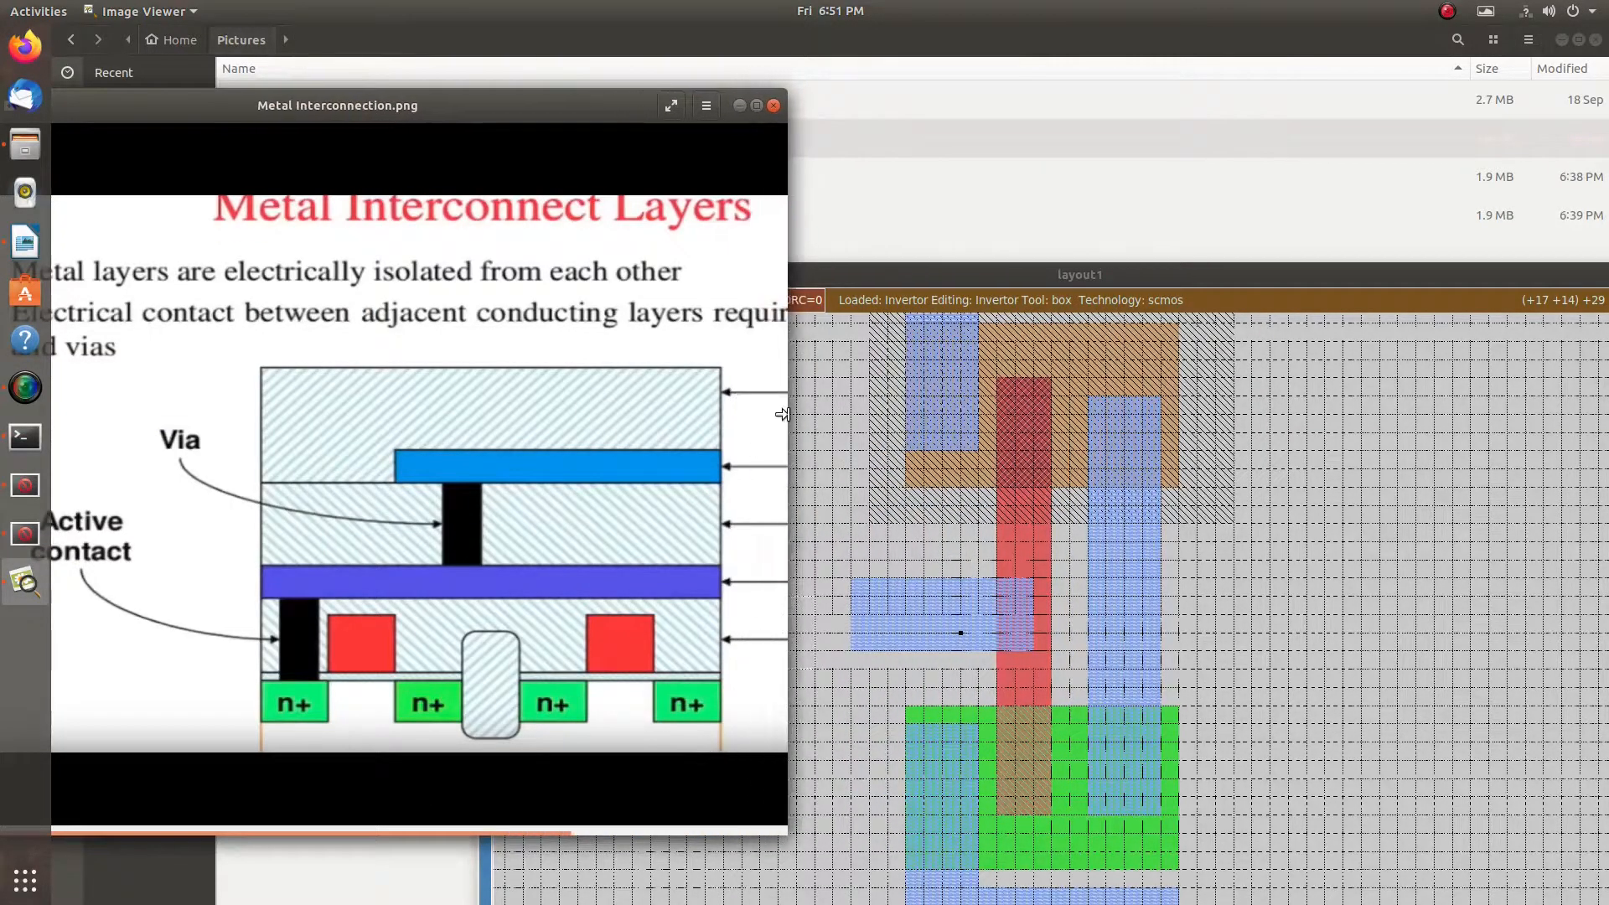
left_click_drag(1162, 272, 1227, 99)
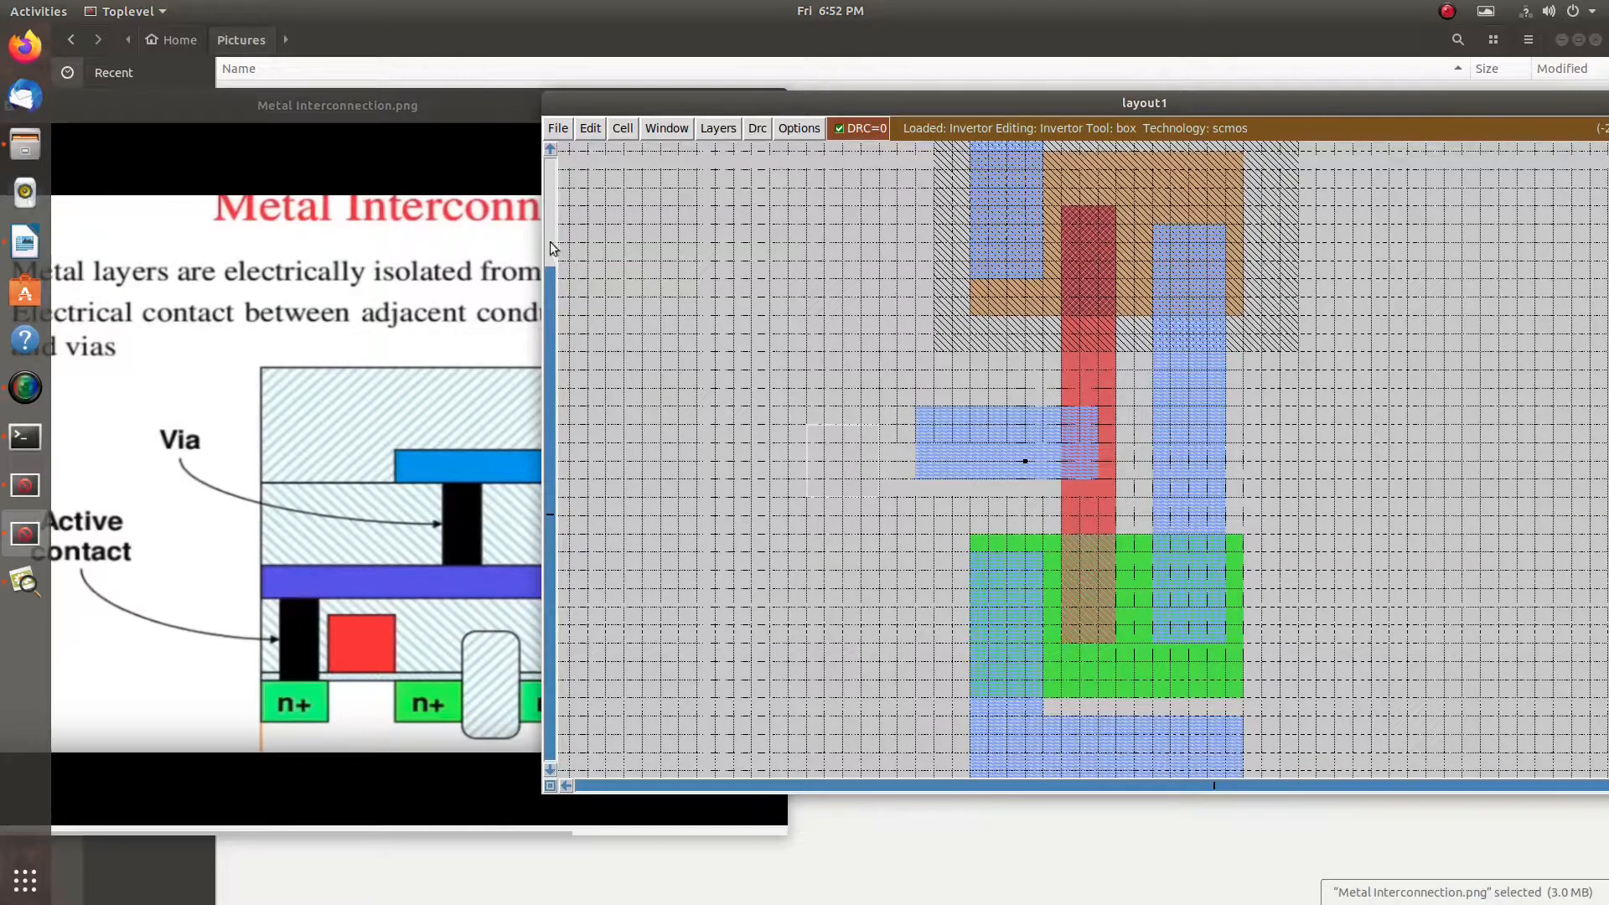
left_click_drag(545, 244, 767, 318)
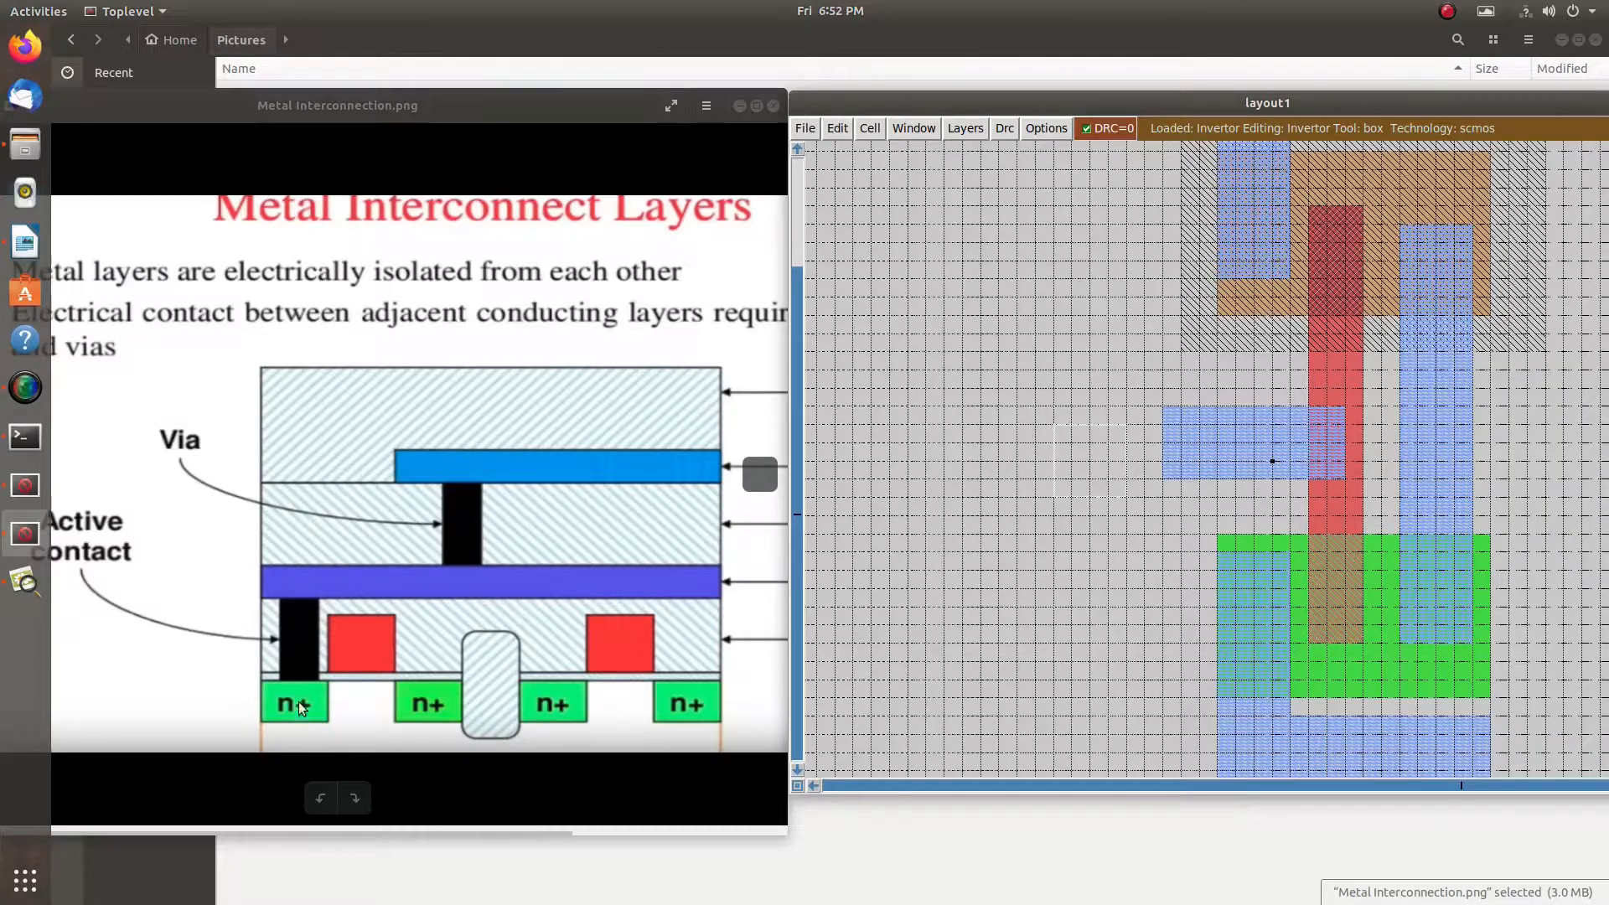
scroll(1142, 381, "up", 3)
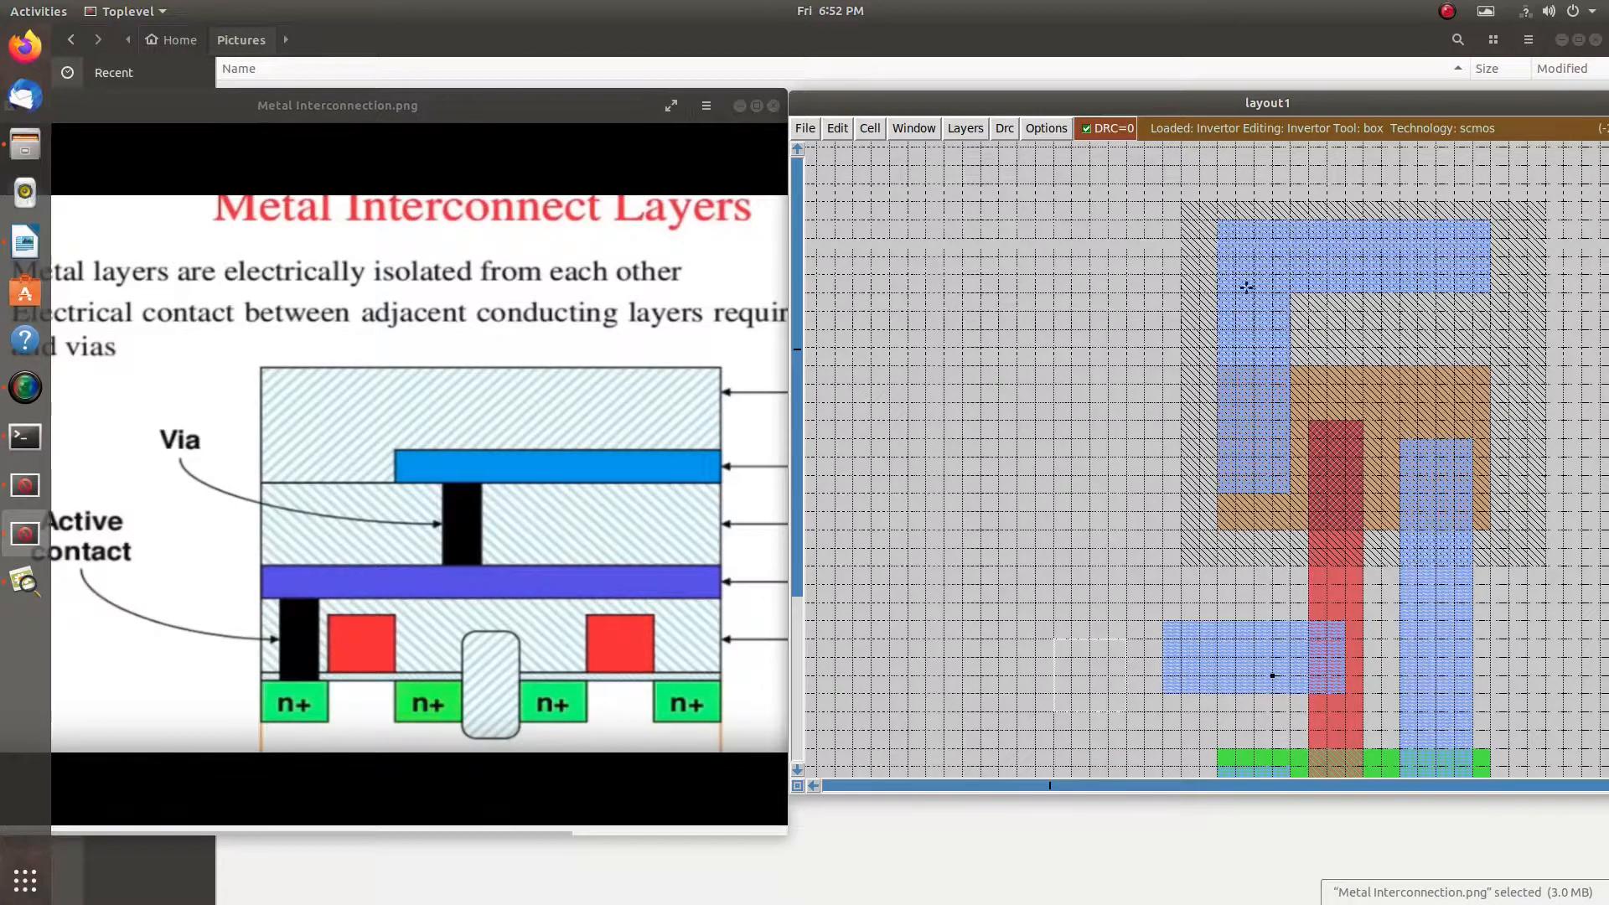
scroll(1299, 610, "down", 5)
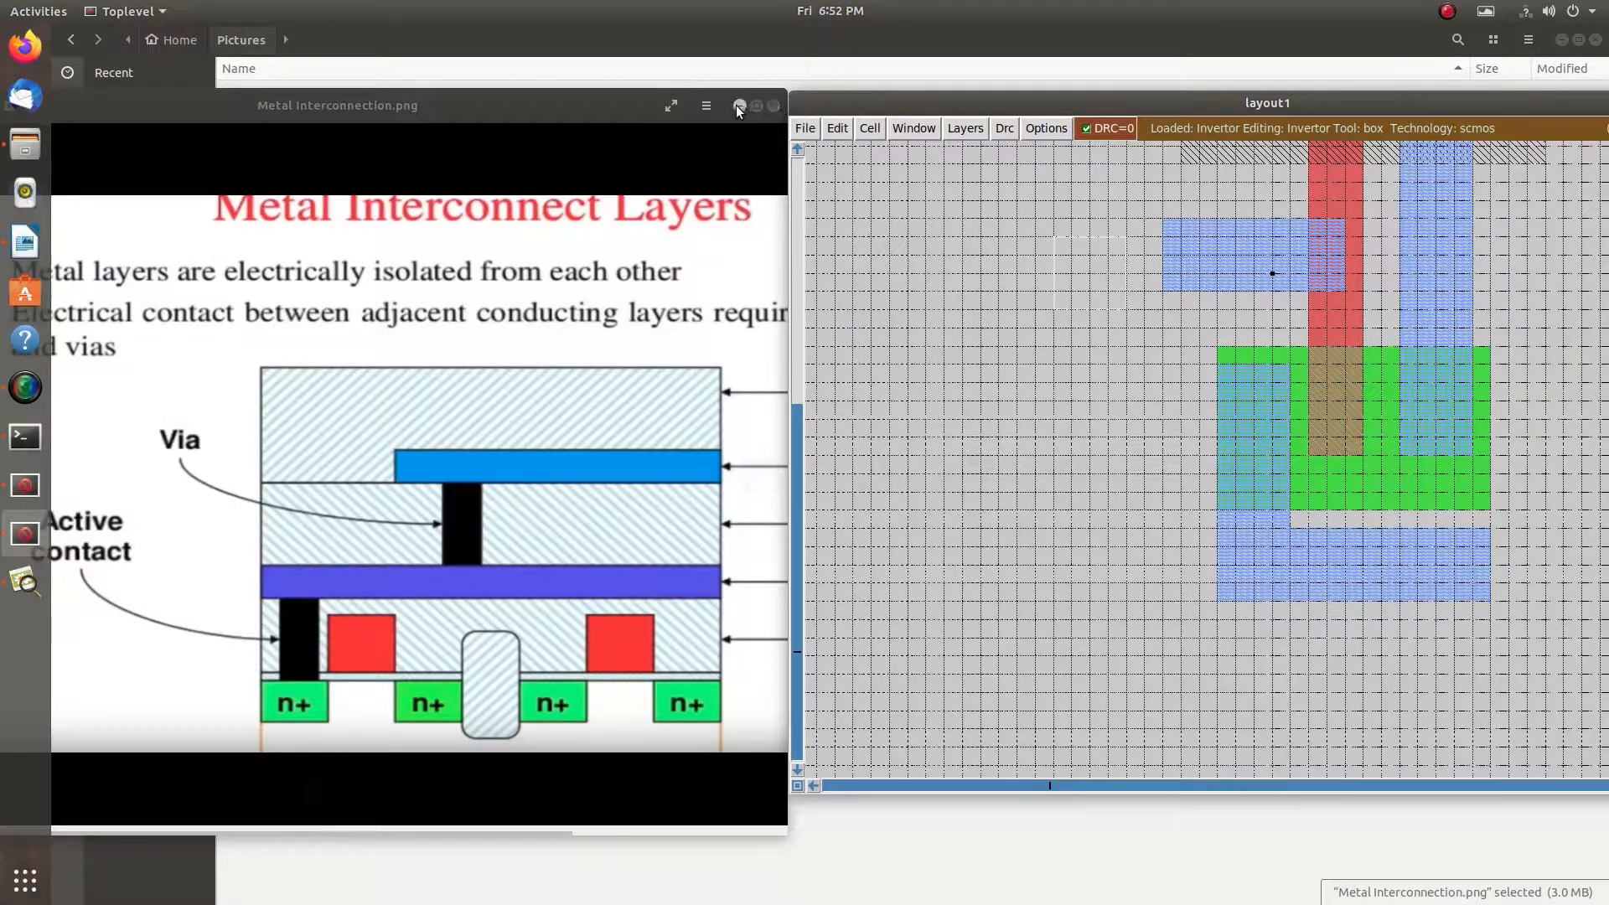
Minimize the metal interconnect image and maximize the layout window
left_click(772, 105)
left_click_drag(1215, 103, 803, 78)
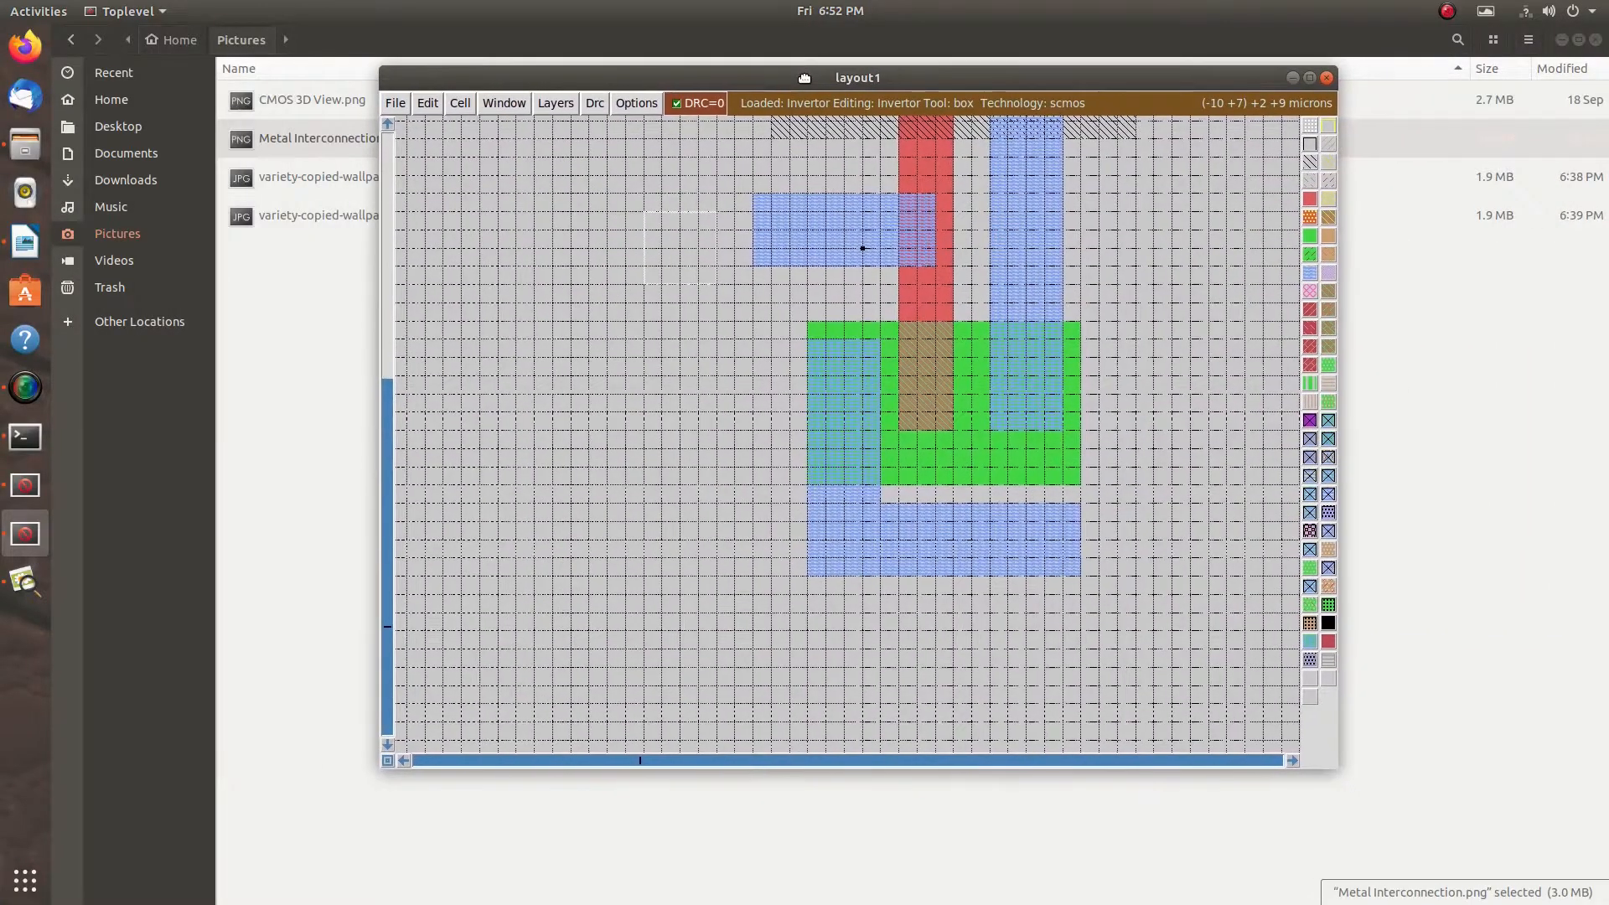
left_click(1310, 77)
scroll(877, 441, "up", 3)
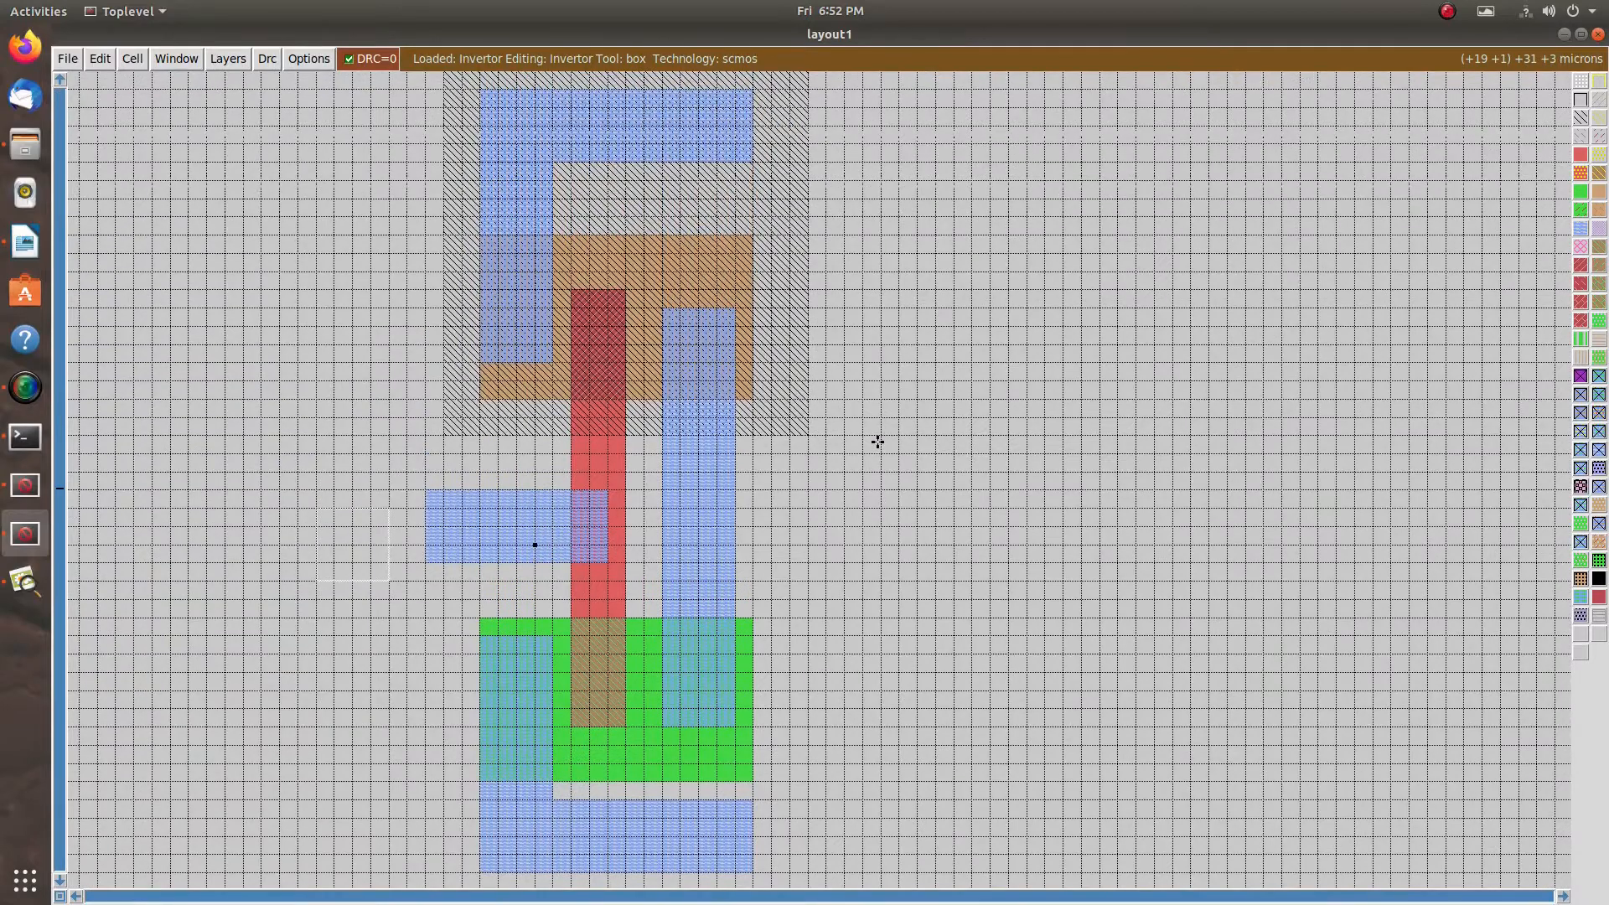
Paint 4 by 4 micron ndcontact squares on the n-diffusion where the left and right metal1 strips overlap it
scroll(878, 442, "up", 2)
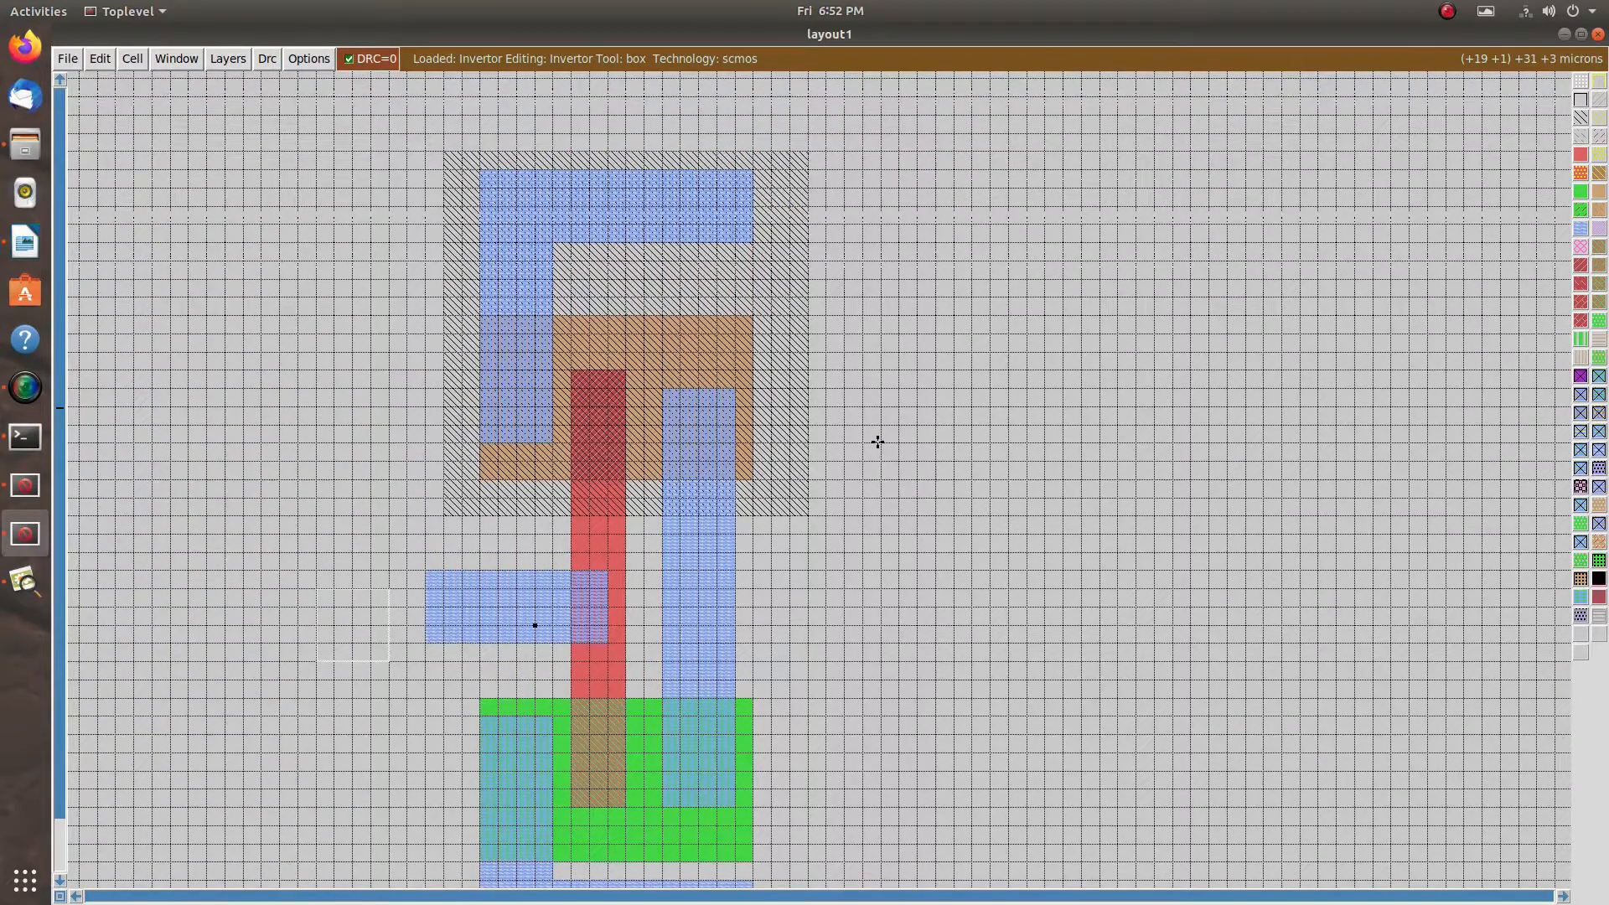
scroll(878, 442, "down", 3)
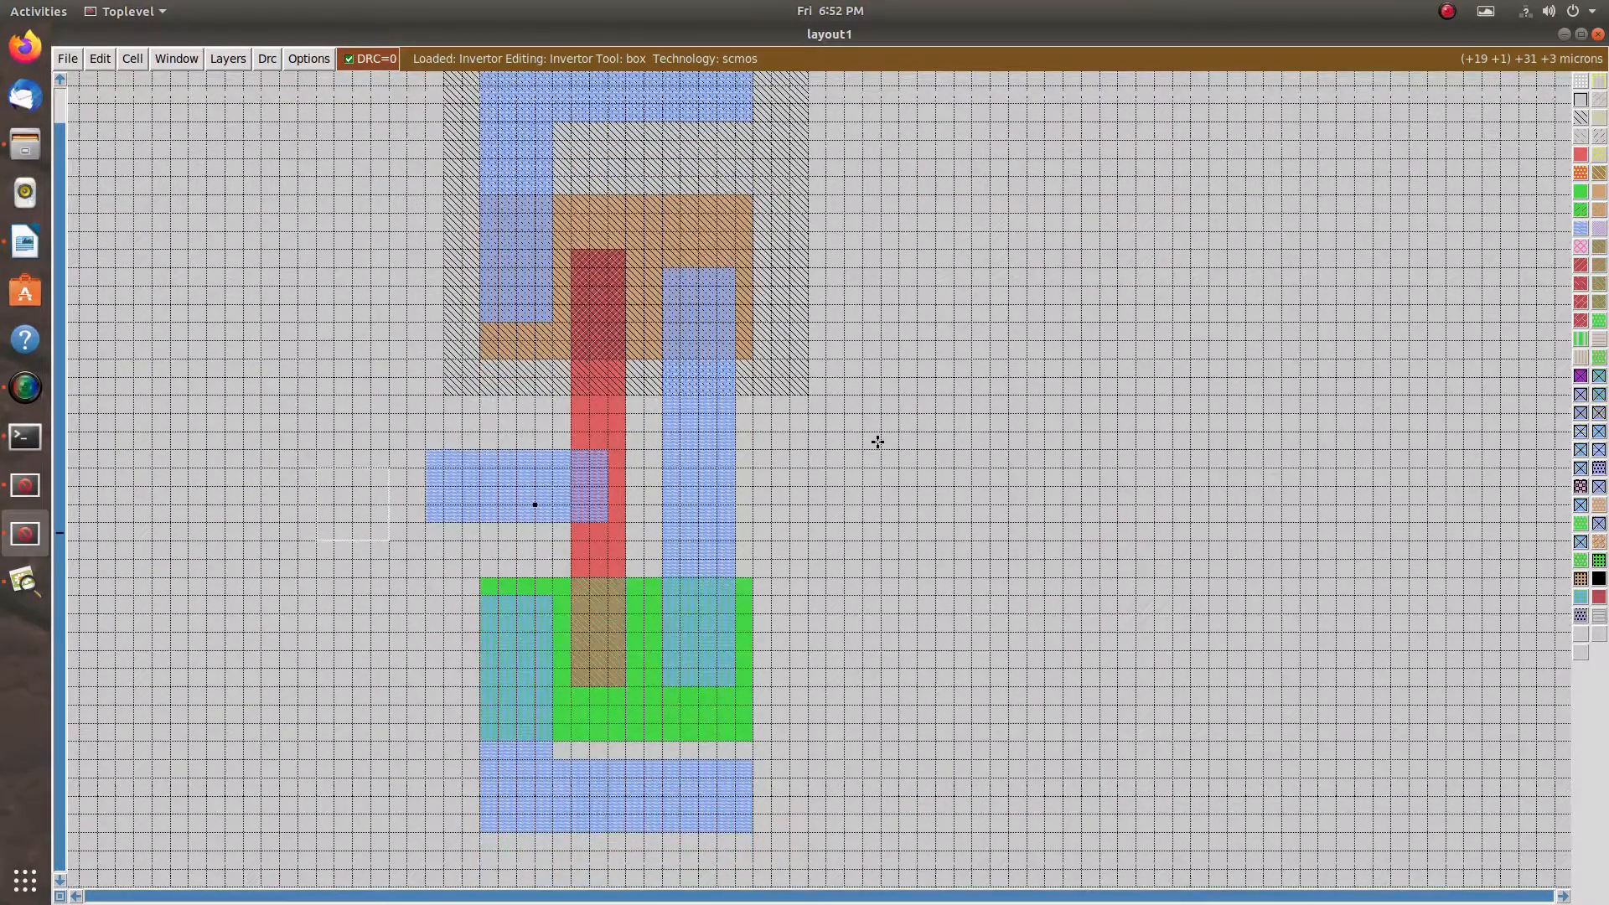
left_click(478, 667)
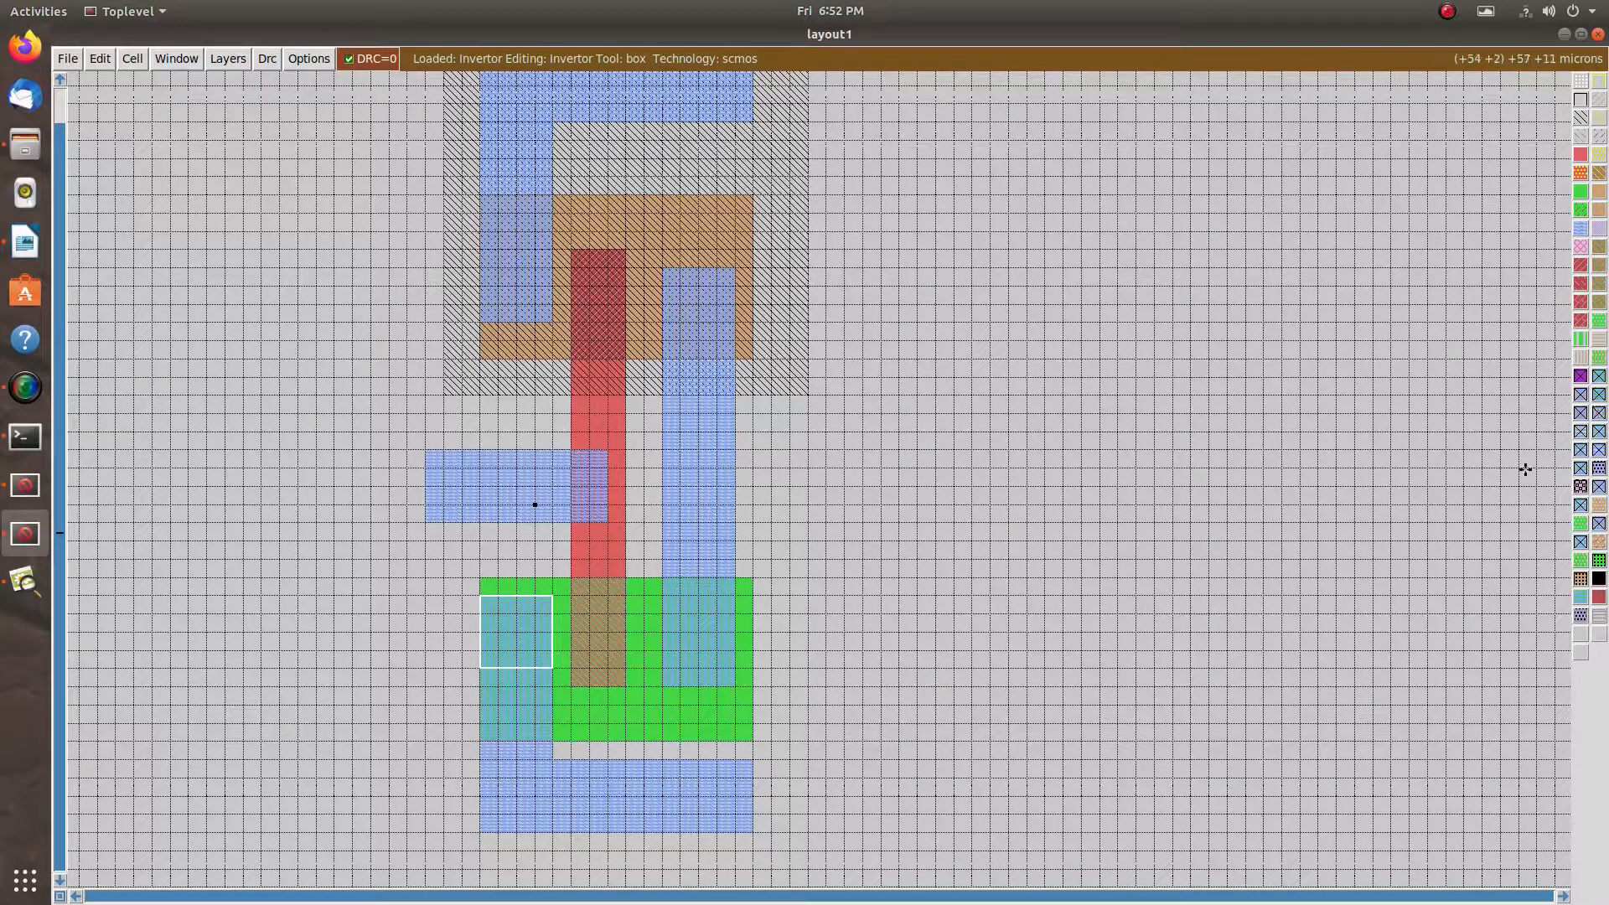
left_click(1599, 378)
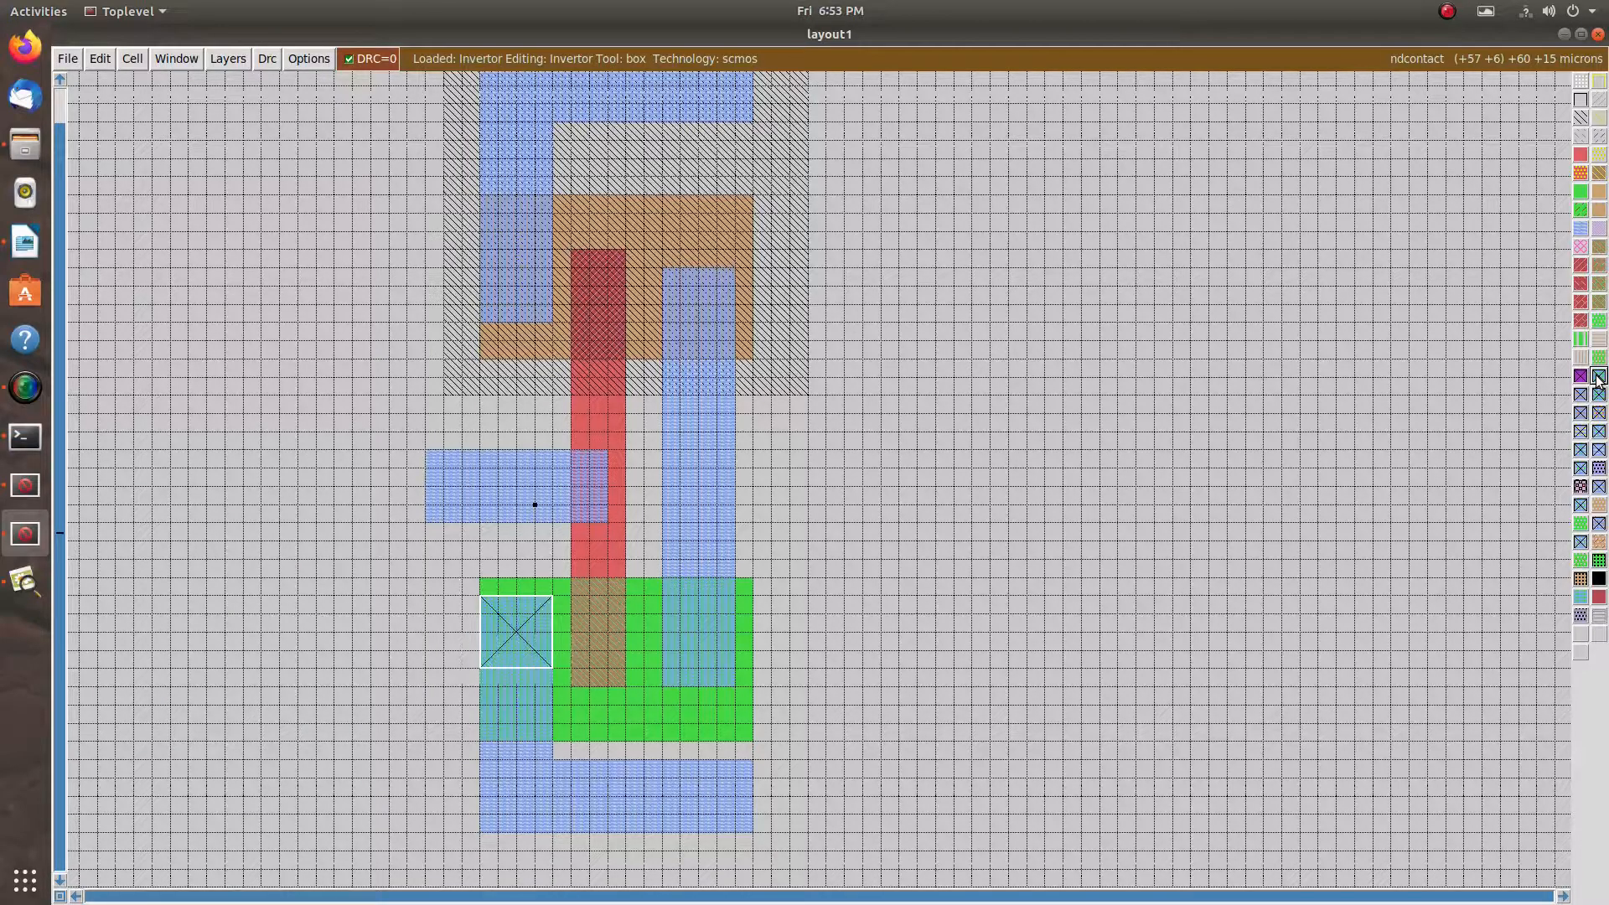
left_click(664, 668)
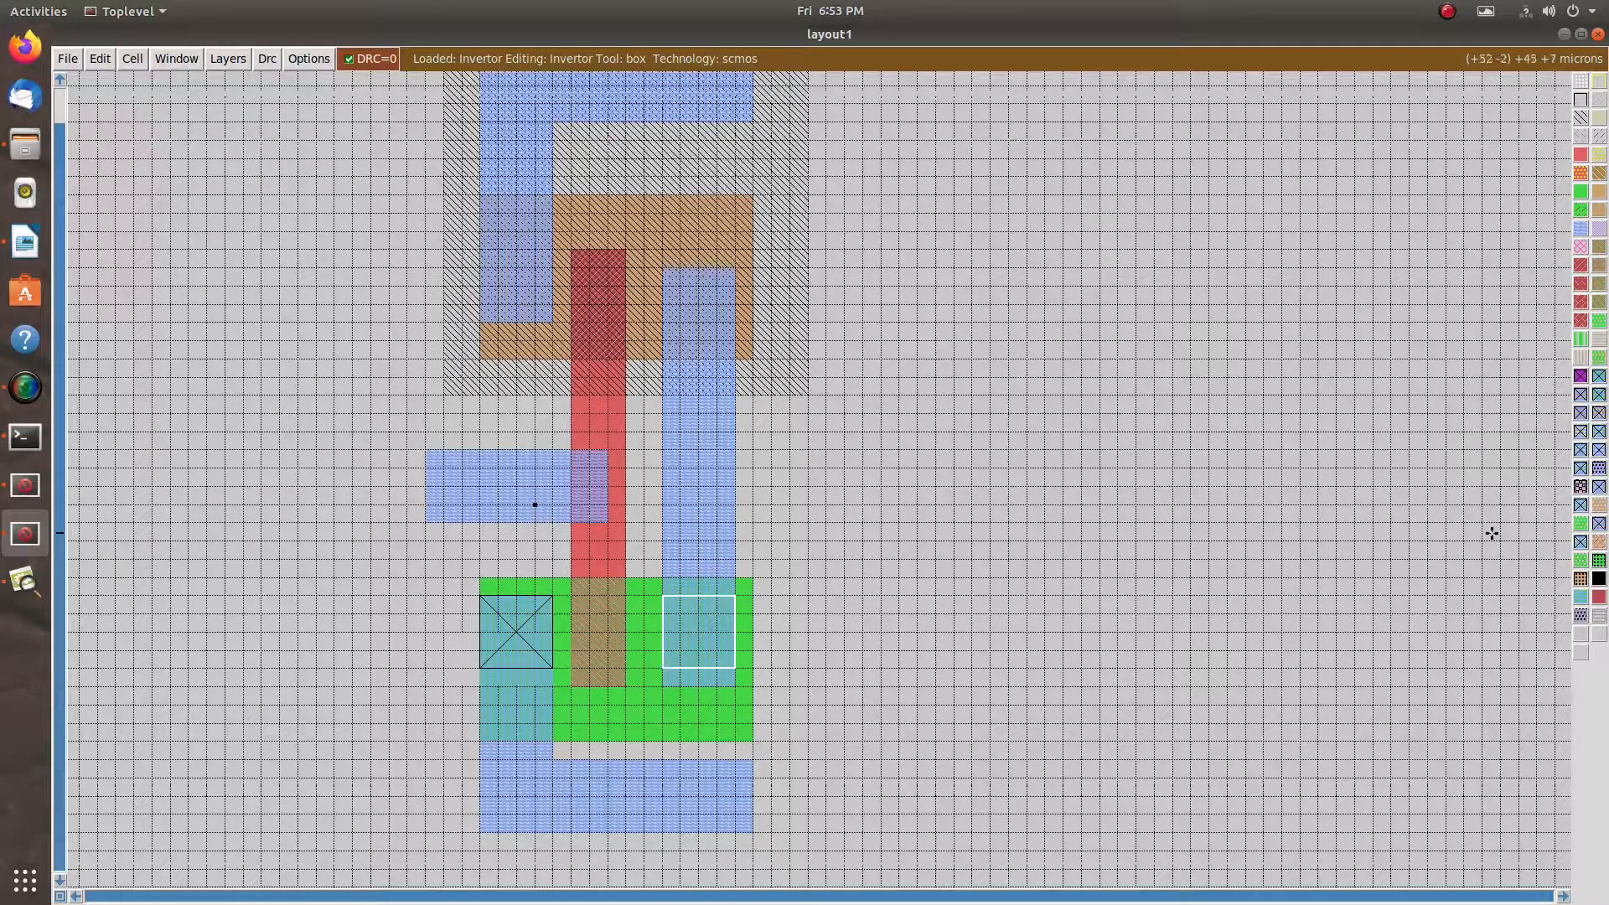
left_click(1599, 379)
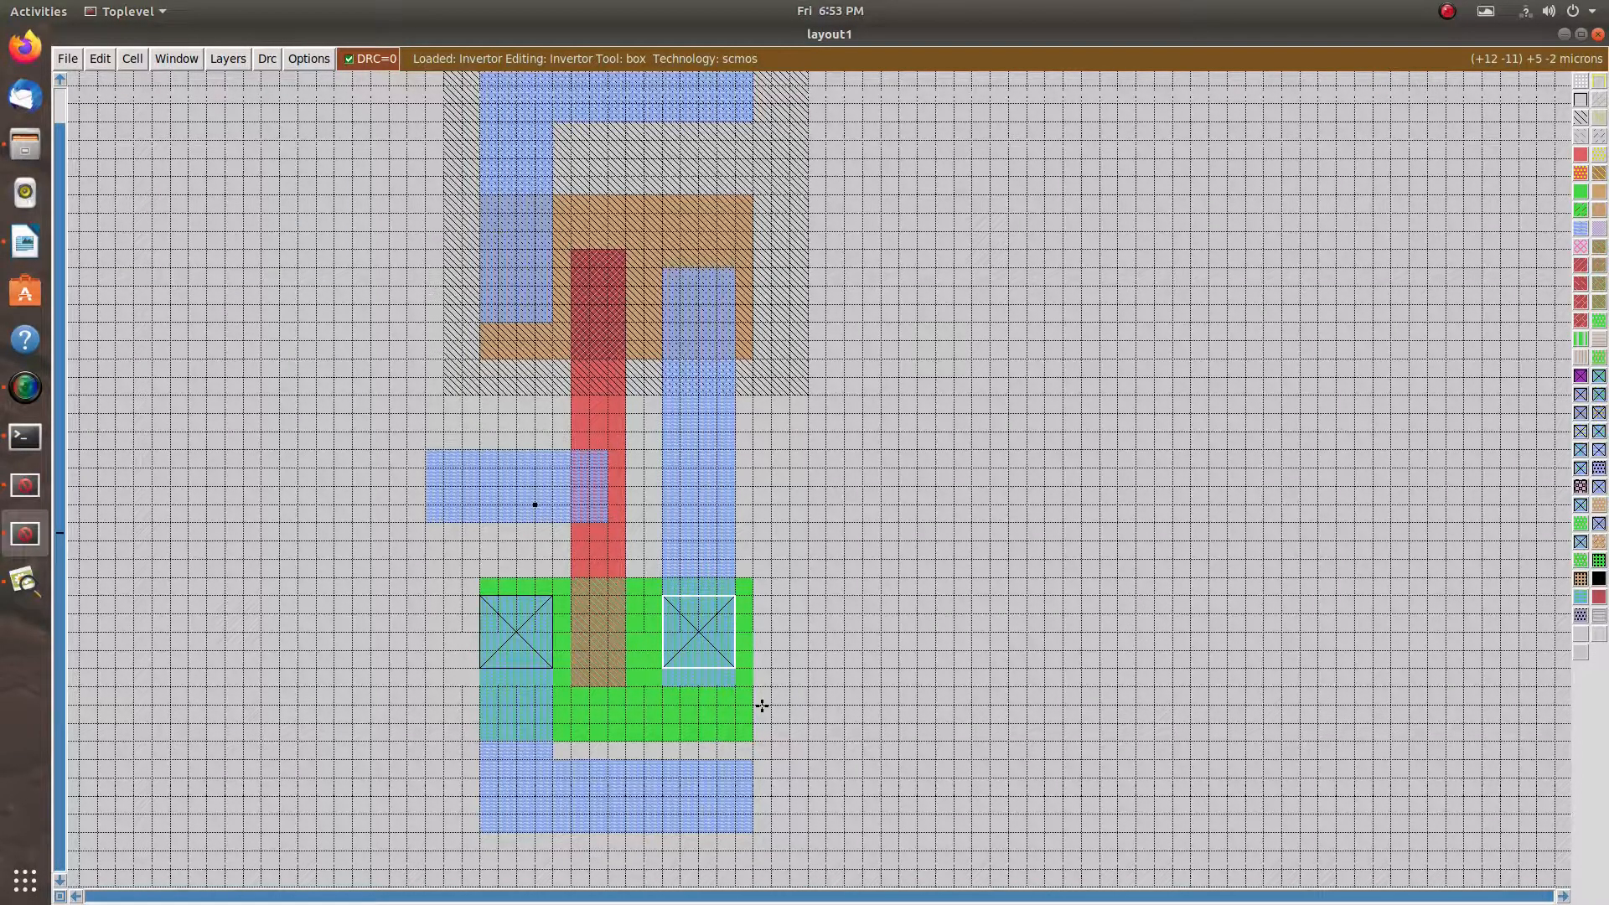
Paint 4 by 4 micron pdcontact squares on the p-diffusion at the ends of the left and right metal1 strips
scroll(762, 706, "up", 1)
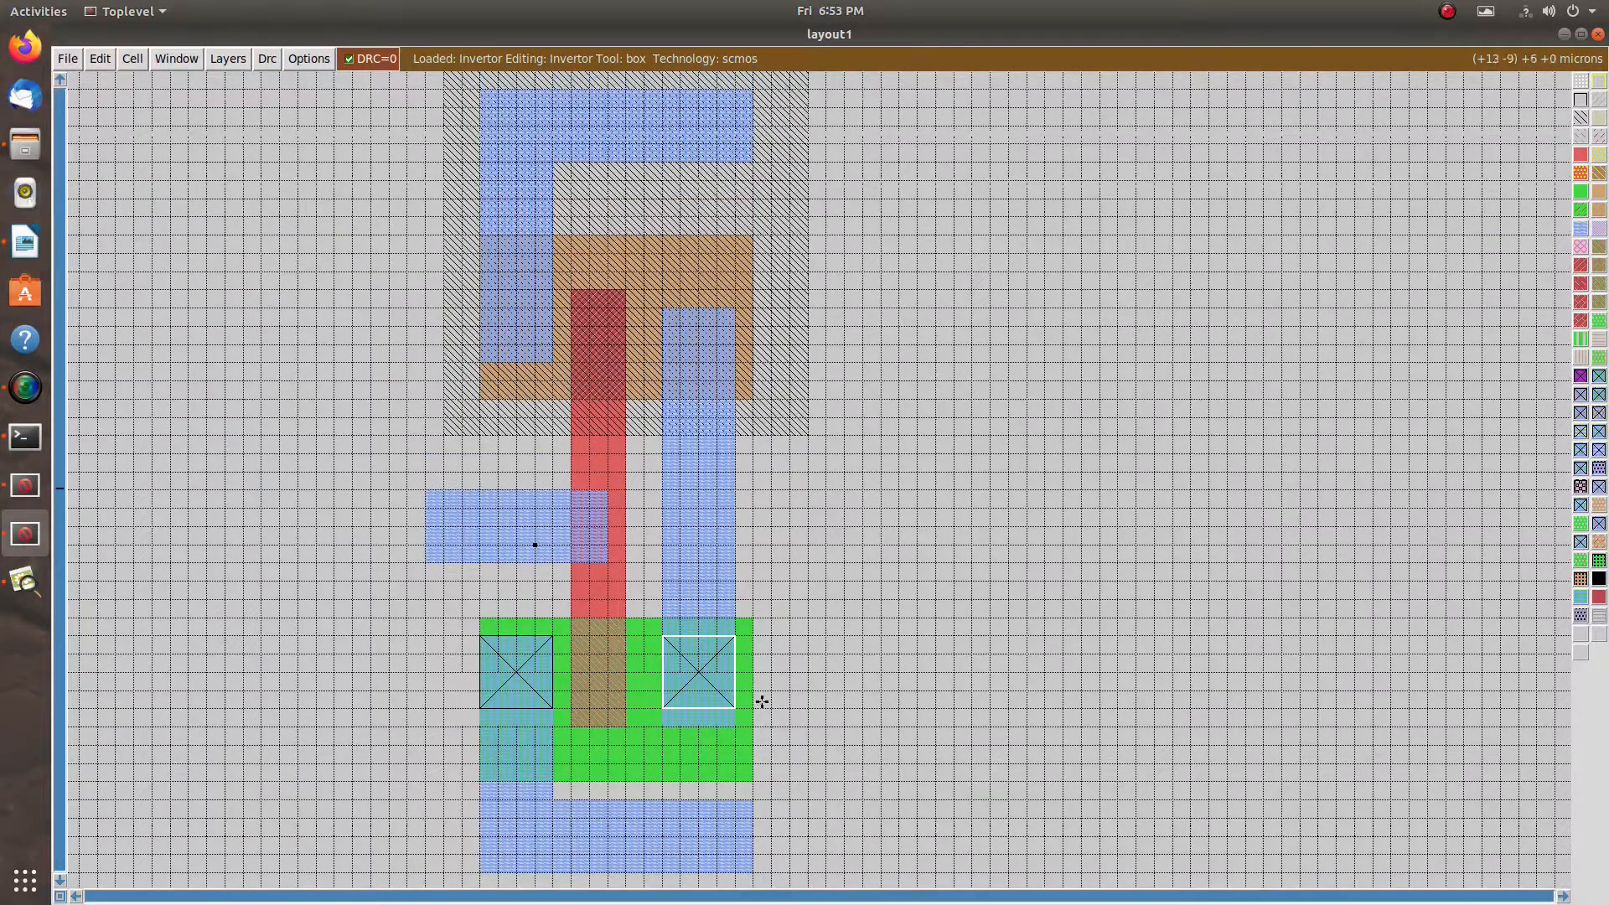
left_click(481, 357)
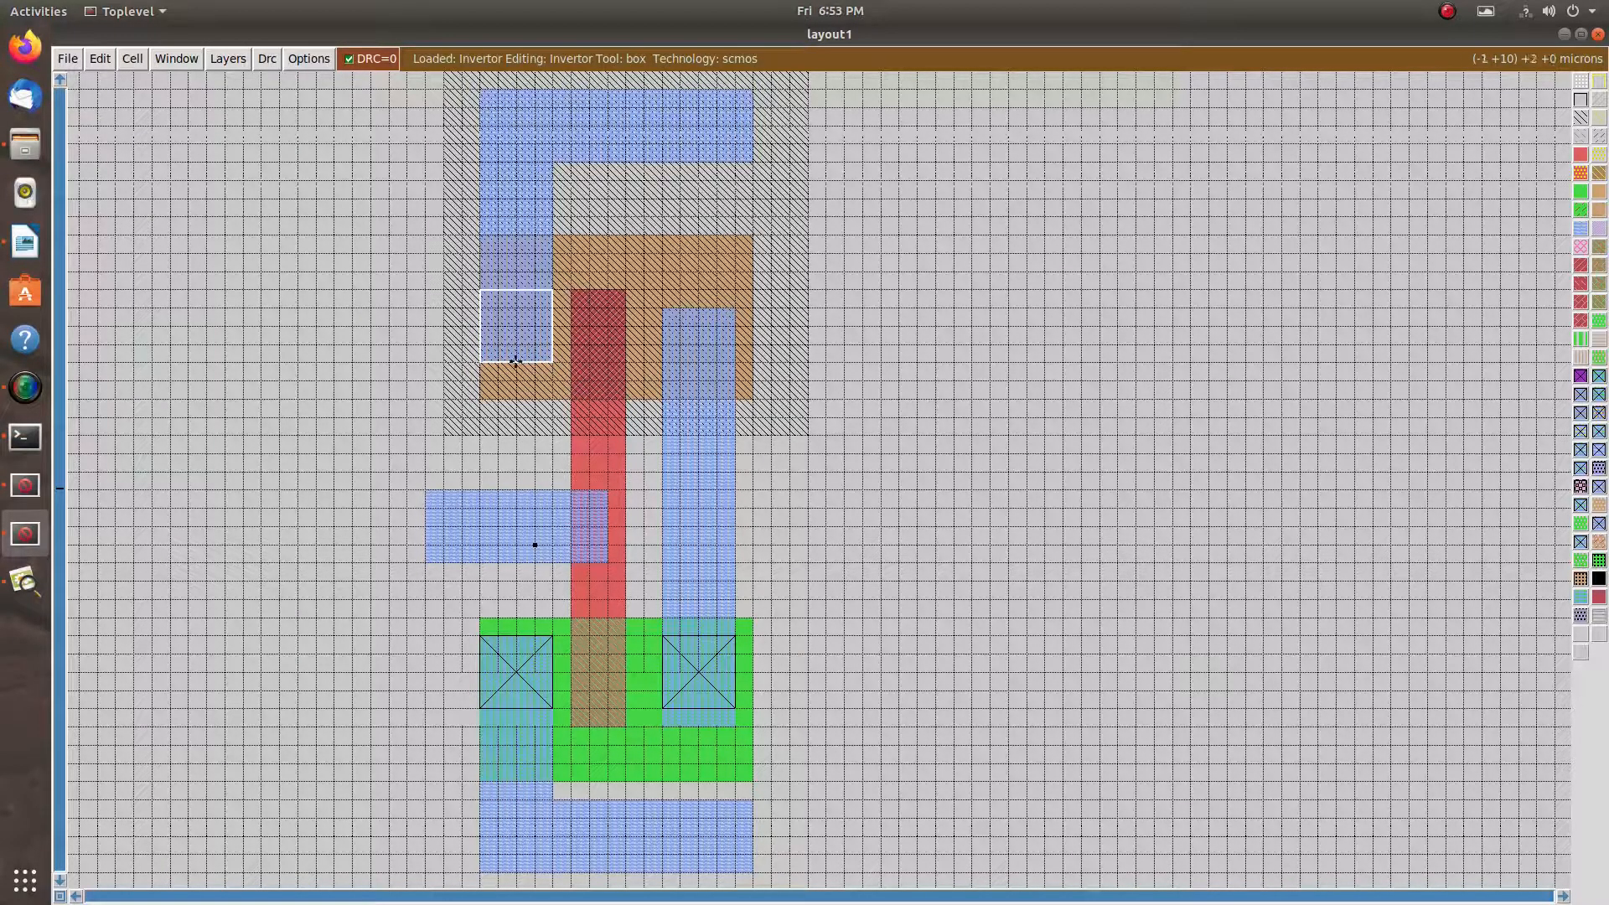
left_click(1581, 395)
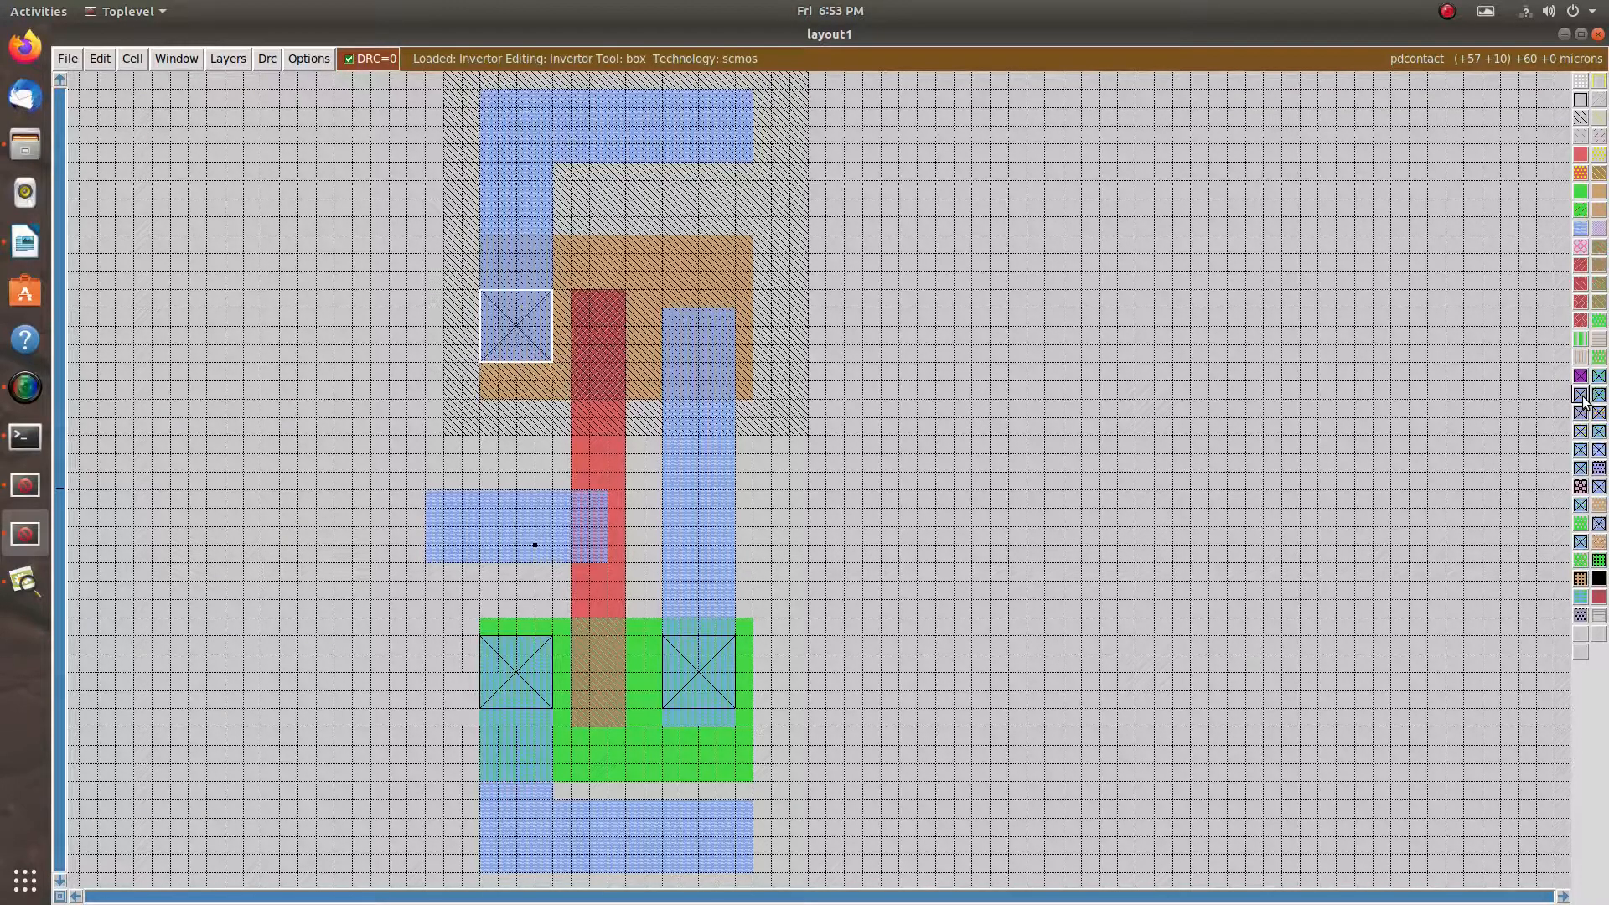
left_click(662, 364)
left_click(662, 381)
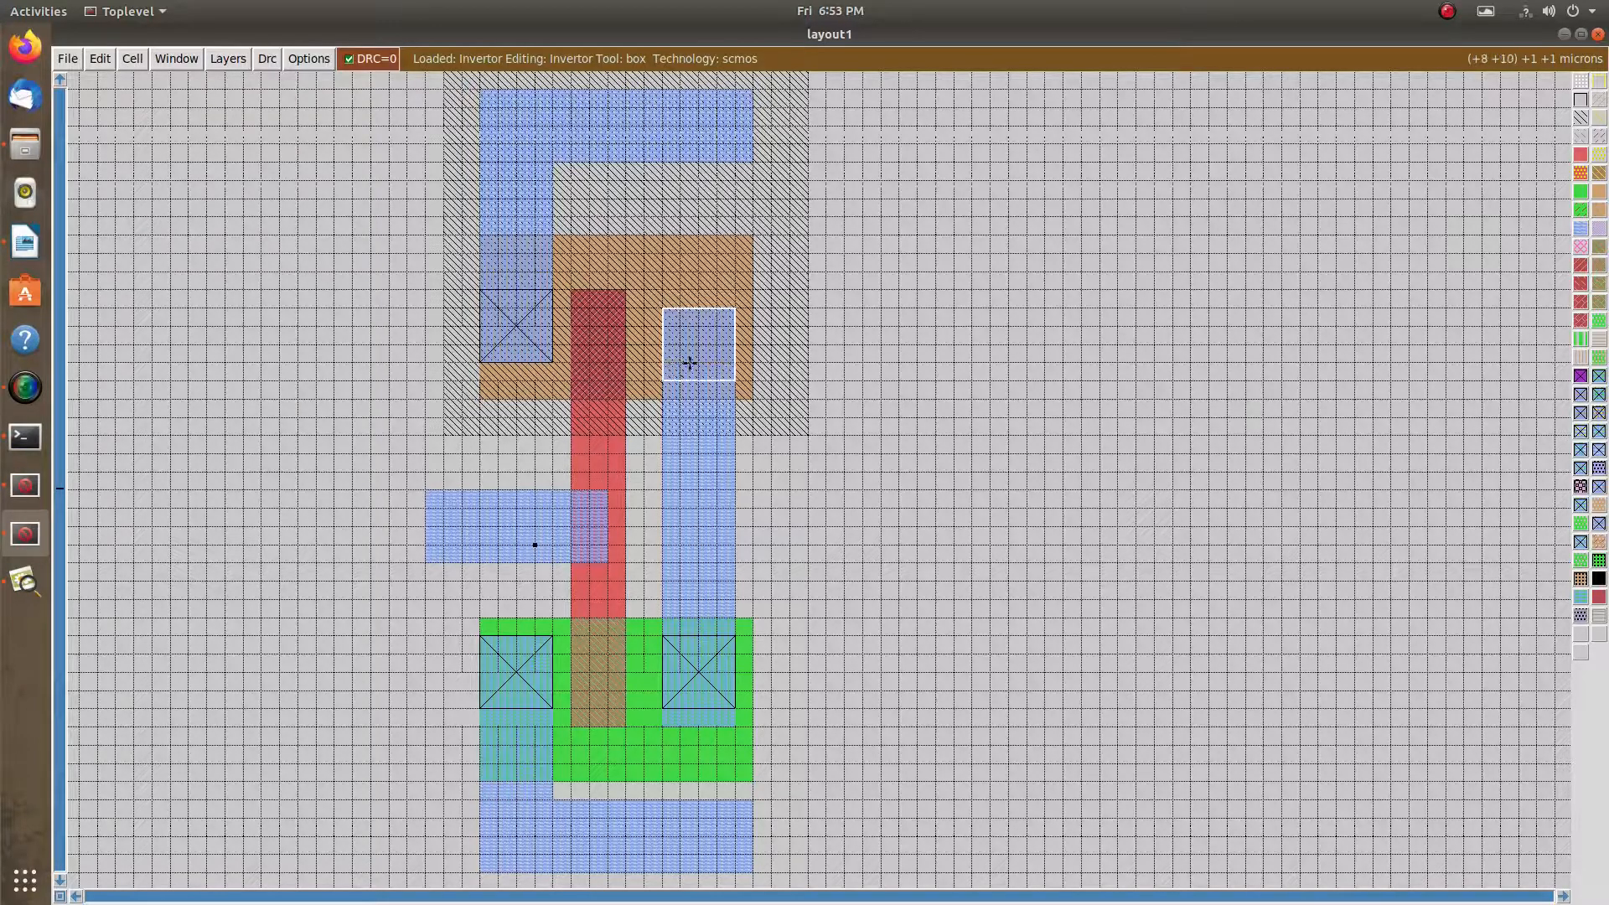
left_click(1578, 397)
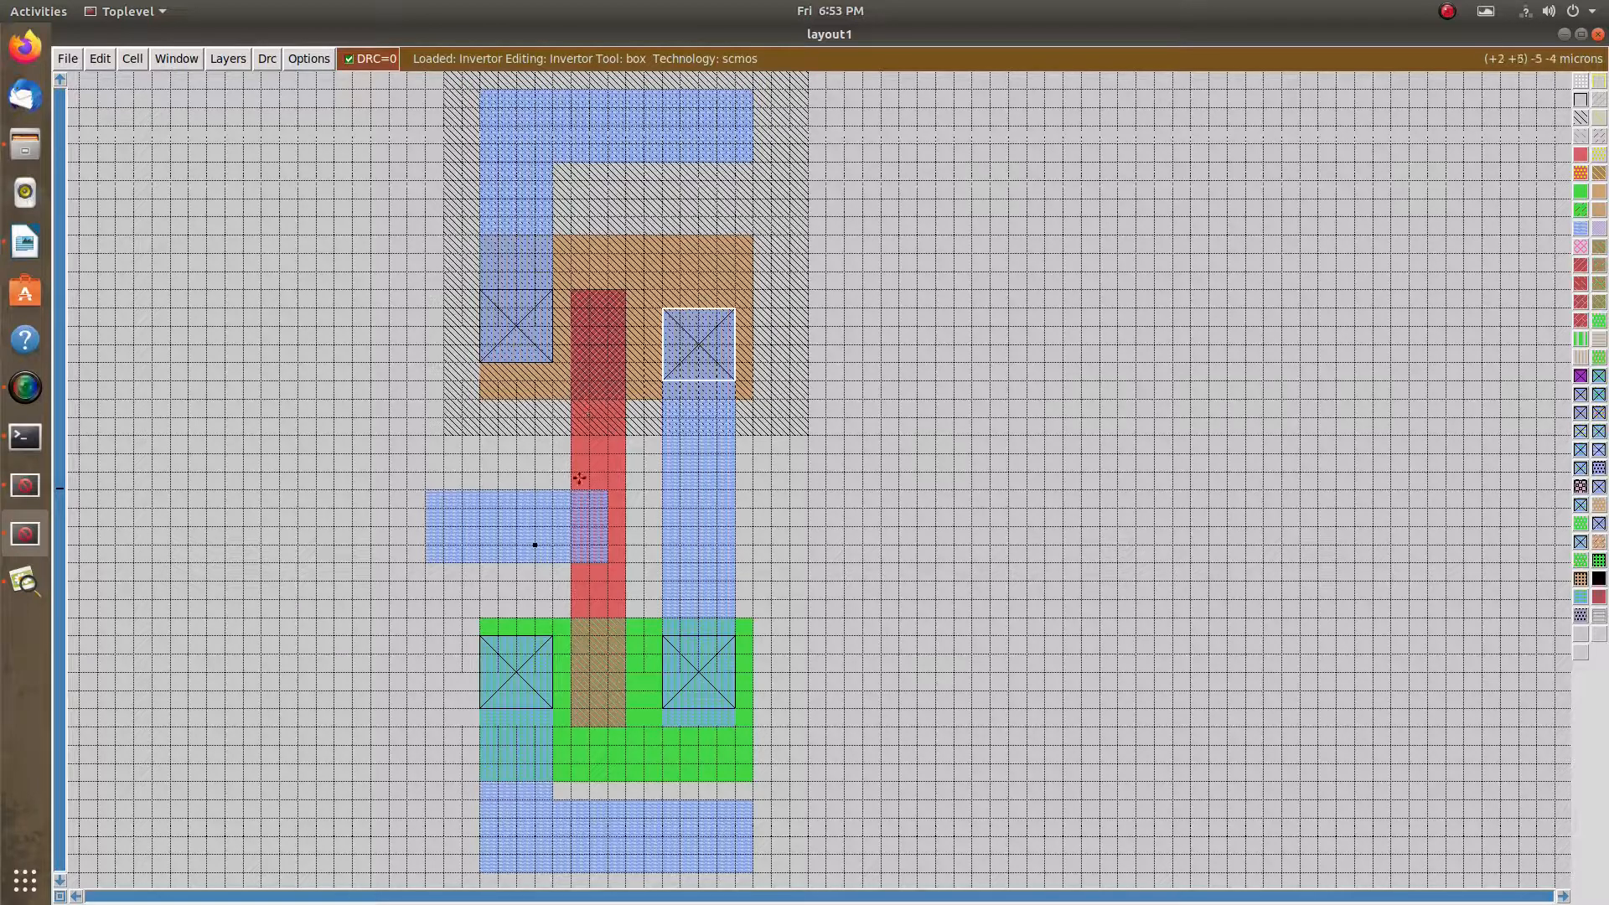
Paint a 4 by 4 micron poly contact where the metal1 input strip overlaps the polysilicon gate
left_click(539, 562)
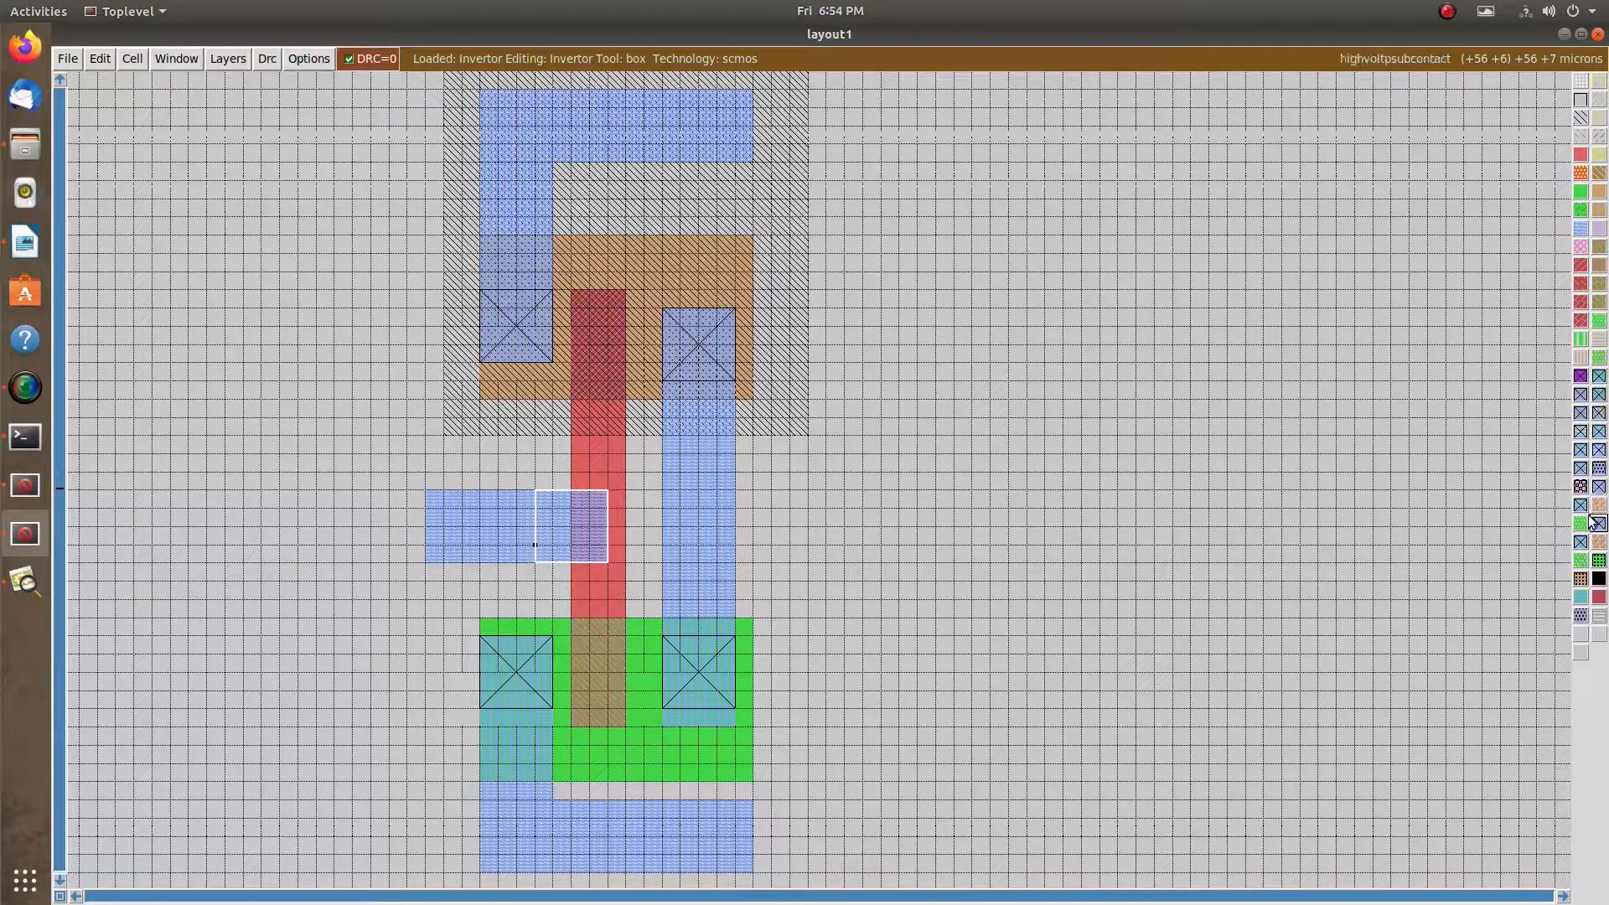
left_click(1581, 379)
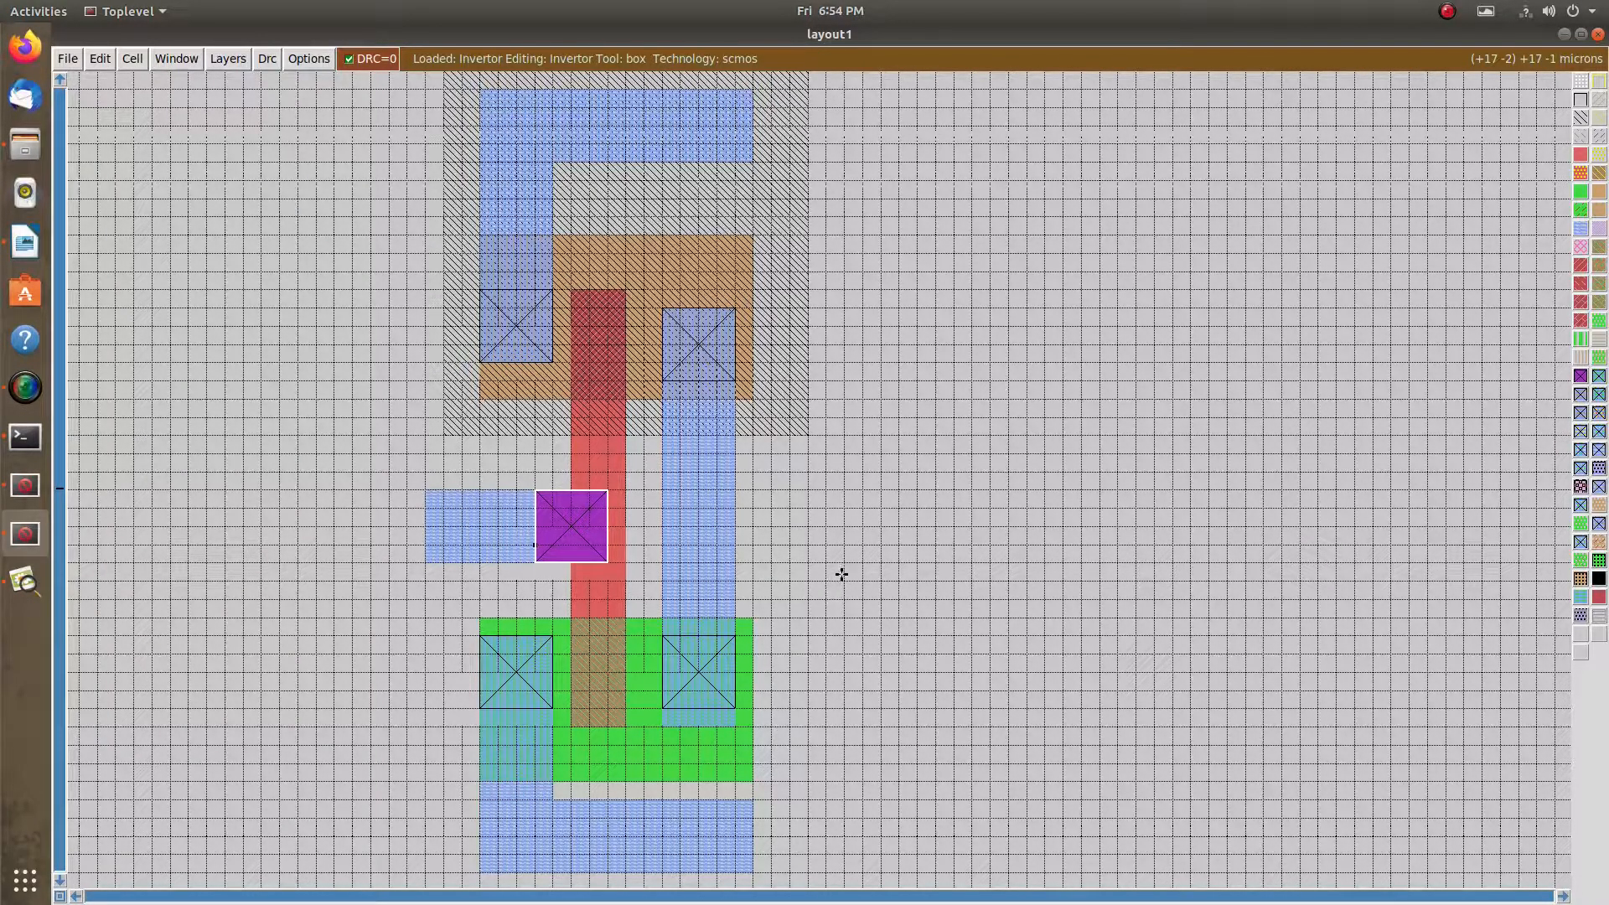
left_click(874, 547)
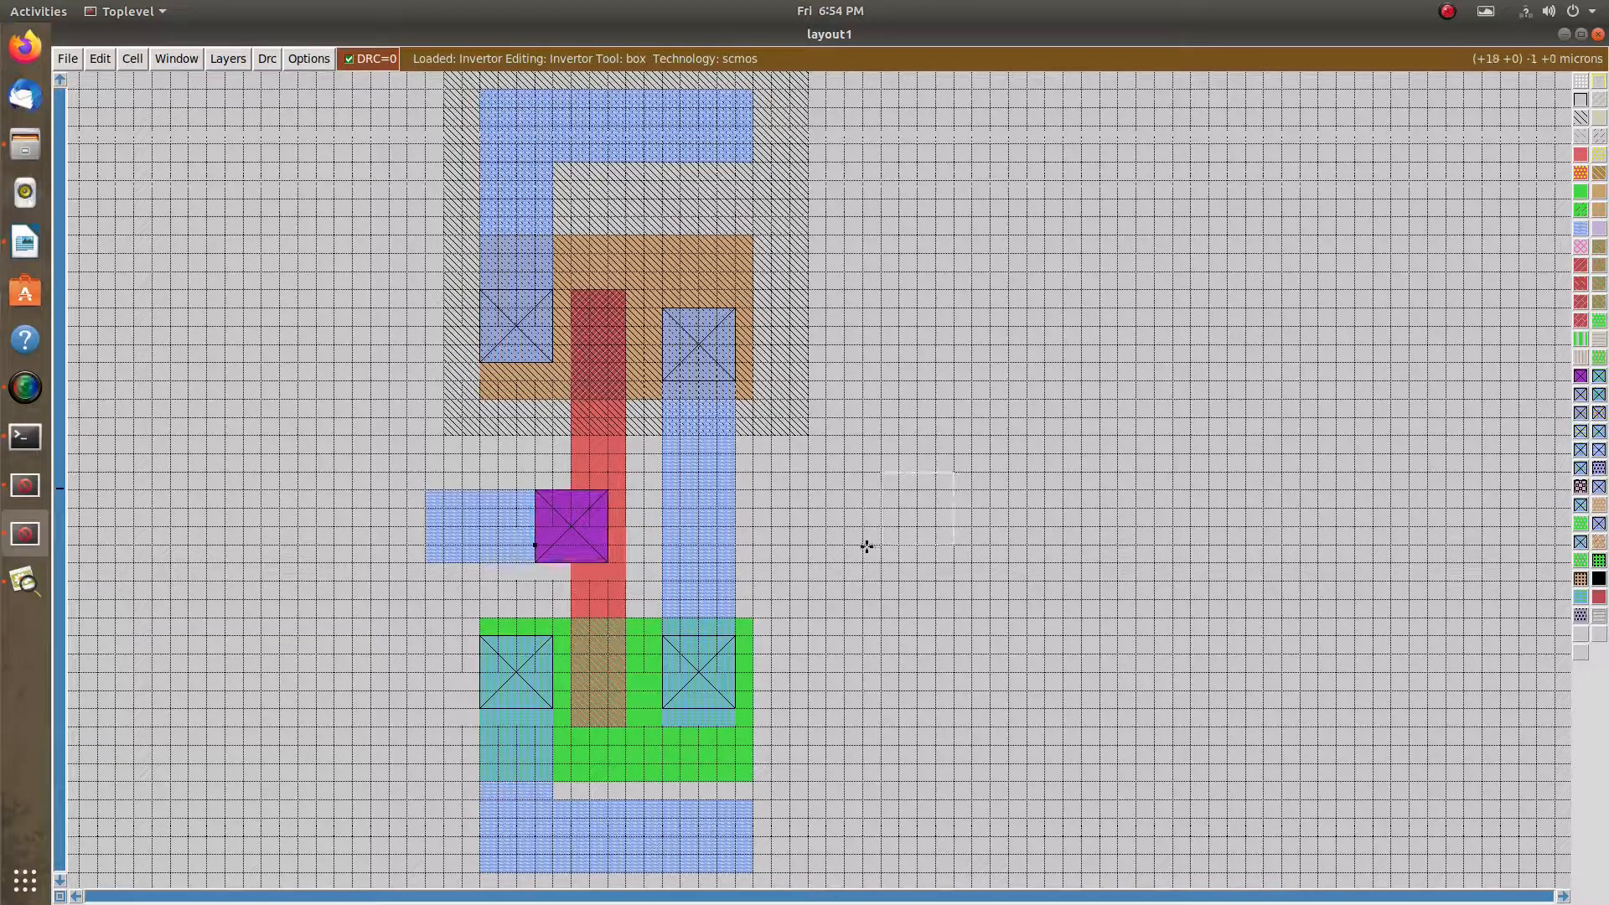
Paint 4 by 4 micron nsubstratecontact squares at both ends of the metal1 rail in the upper n-well
scroll(863, 546, "up", 1)
scroll(863, 546, "down", 5)
scroll(755, 238, "up", 3)
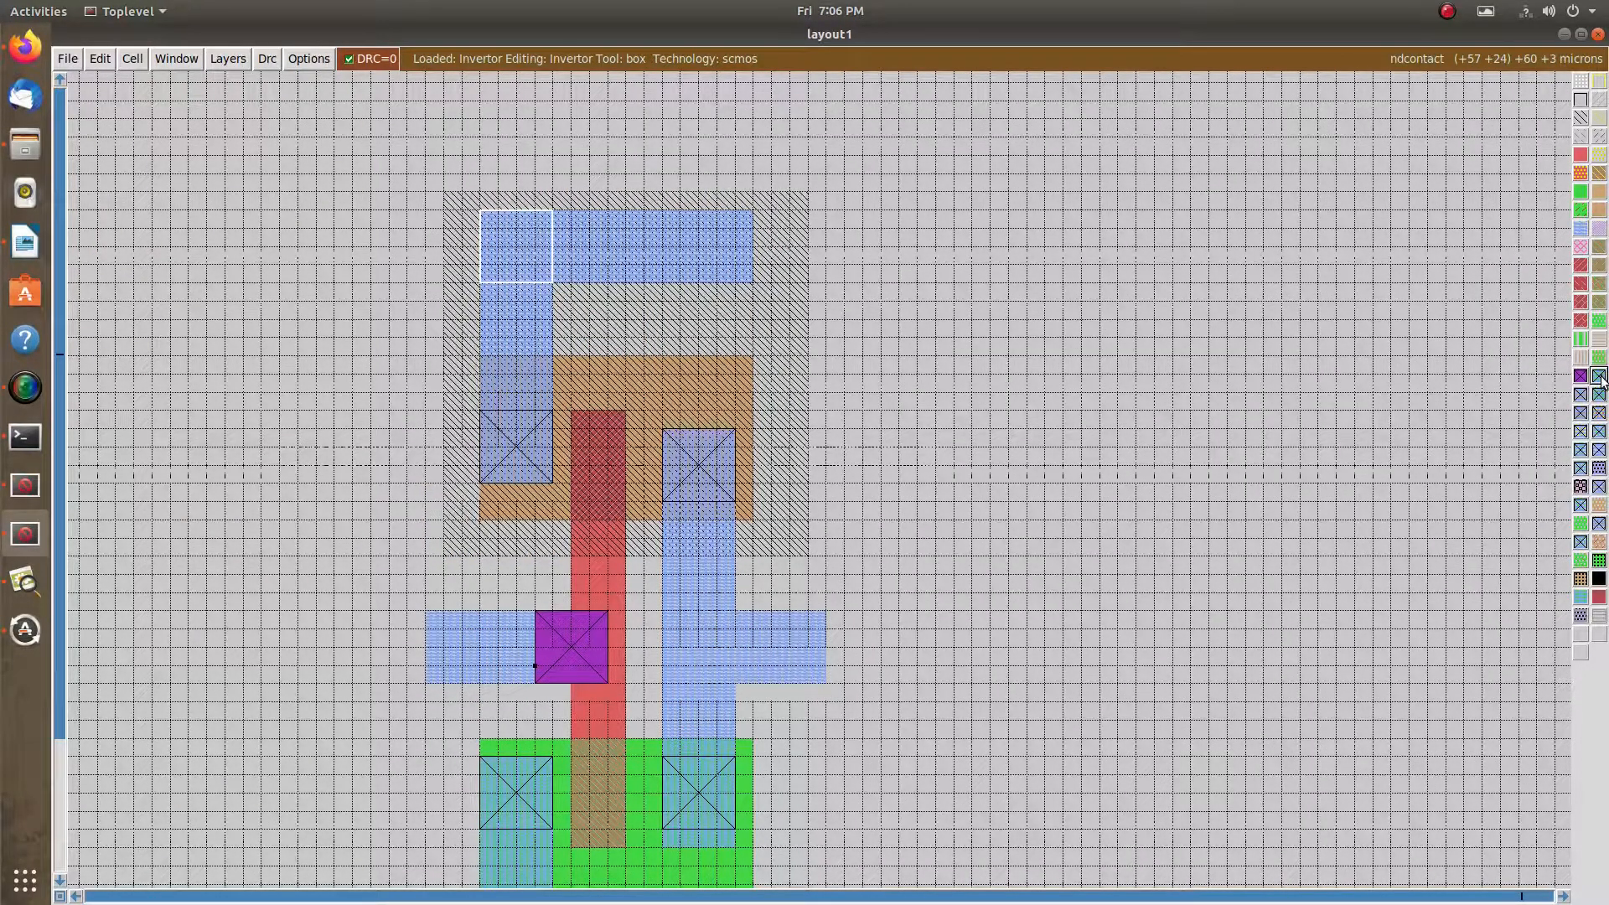
left_click(1581, 506)
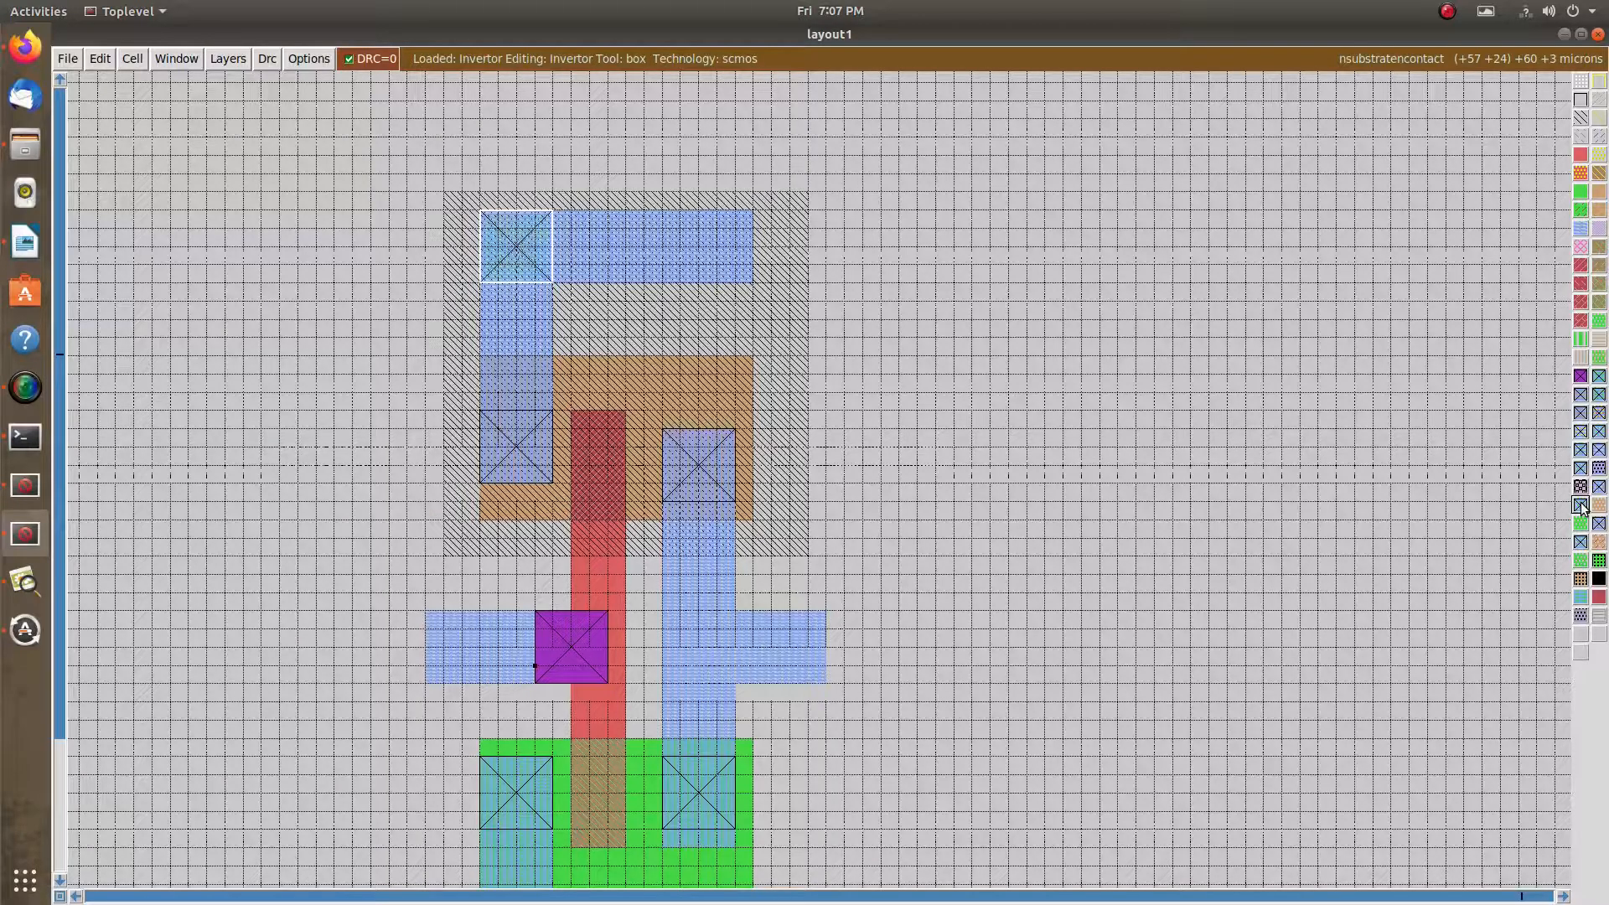
left_click(679, 281)
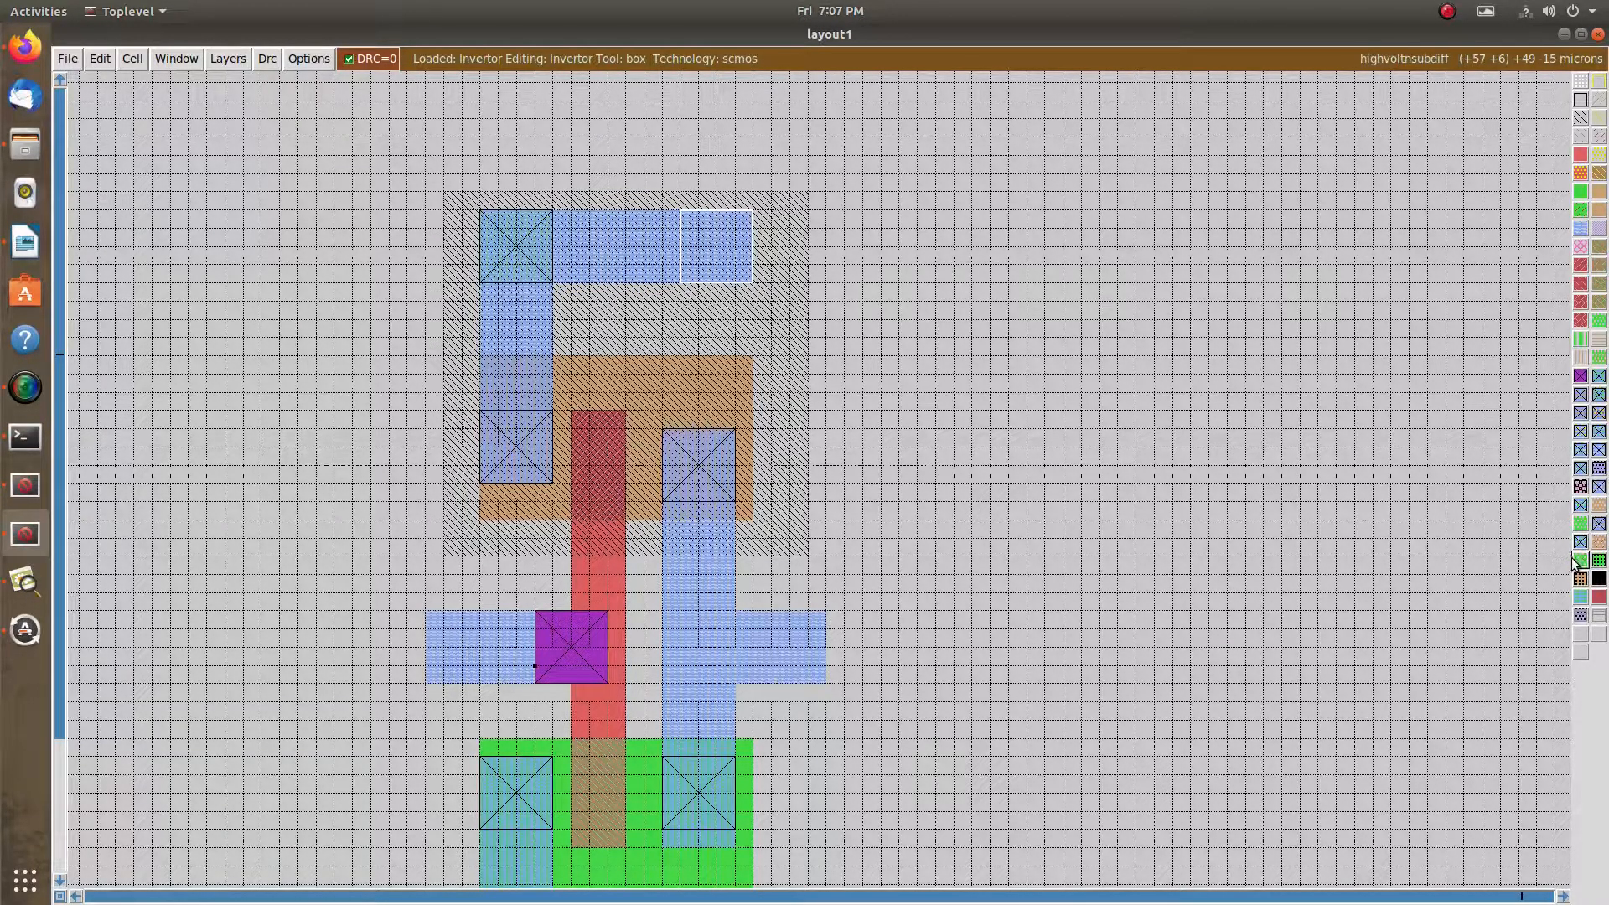
left_click(1580, 507)
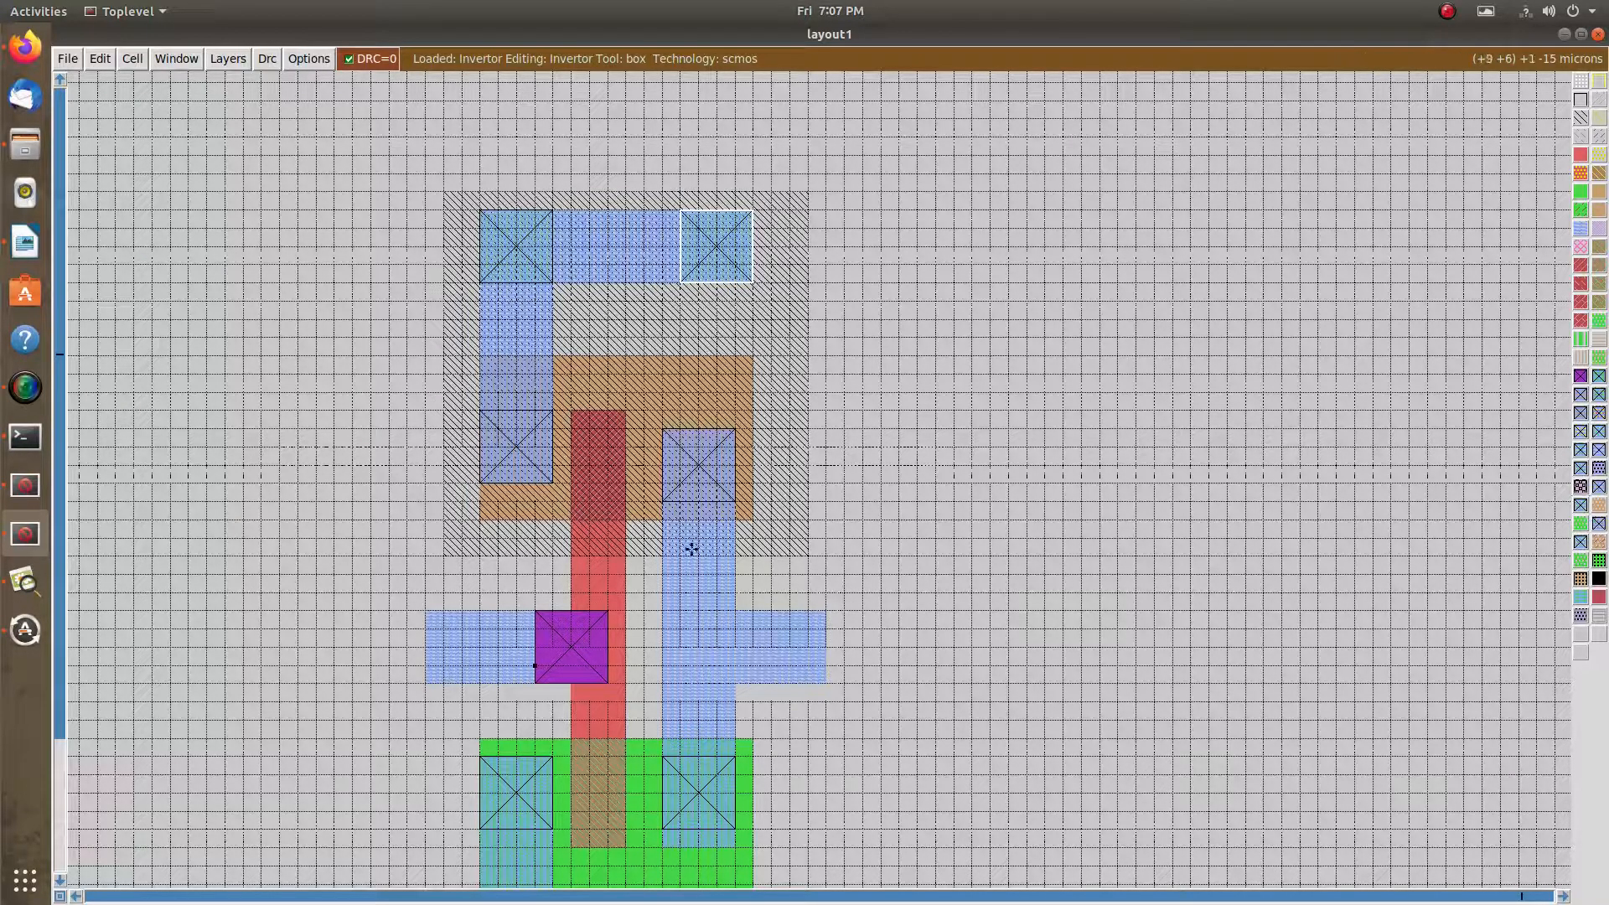
Paint 4 by 4 micron p-substrate contact squares at both ends of the metal1 rail below the n-diffusion
scroll(694, 553, "down", 2)
scroll(695, 533, "down", 1)
left_click(490, 680)
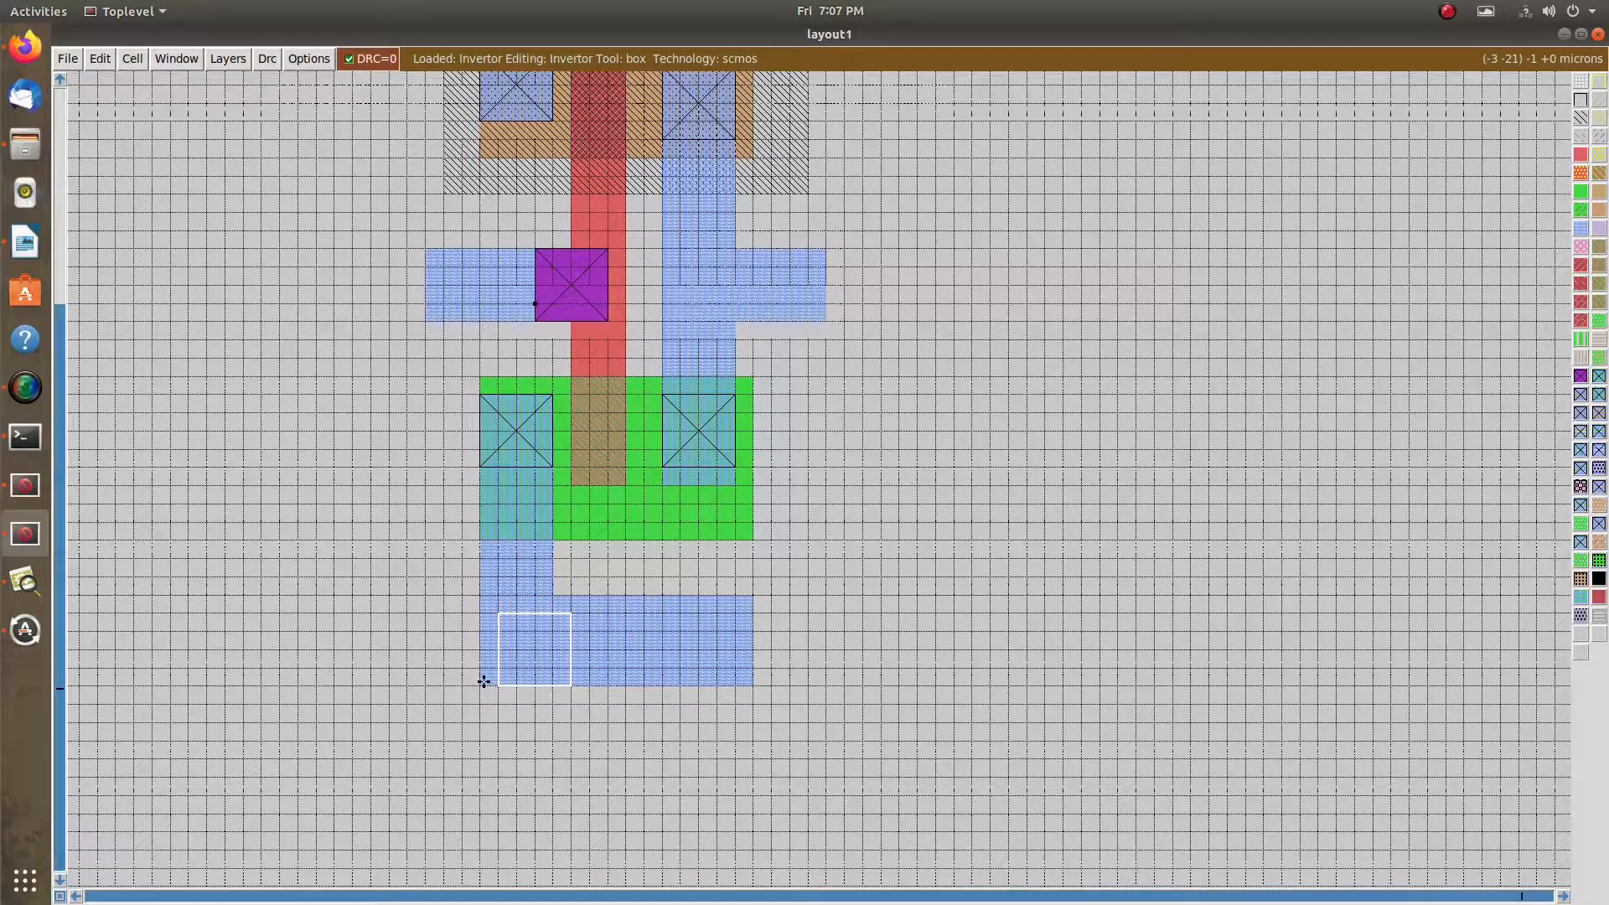
left_click(483, 683)
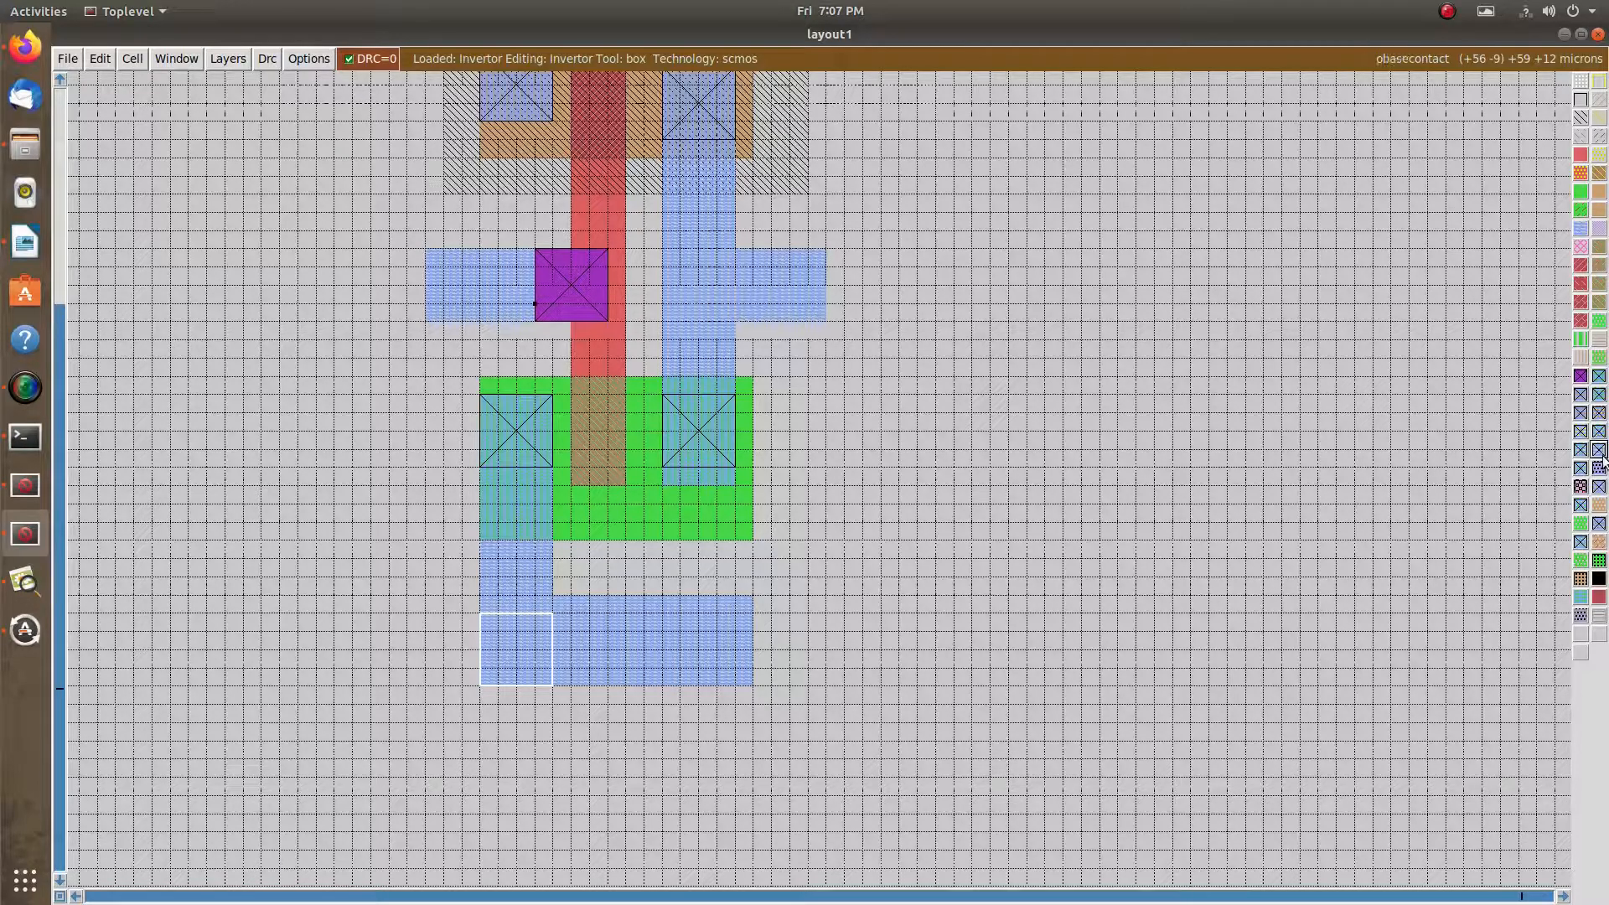
left_click(1600, 487)
left_click(682, 682)
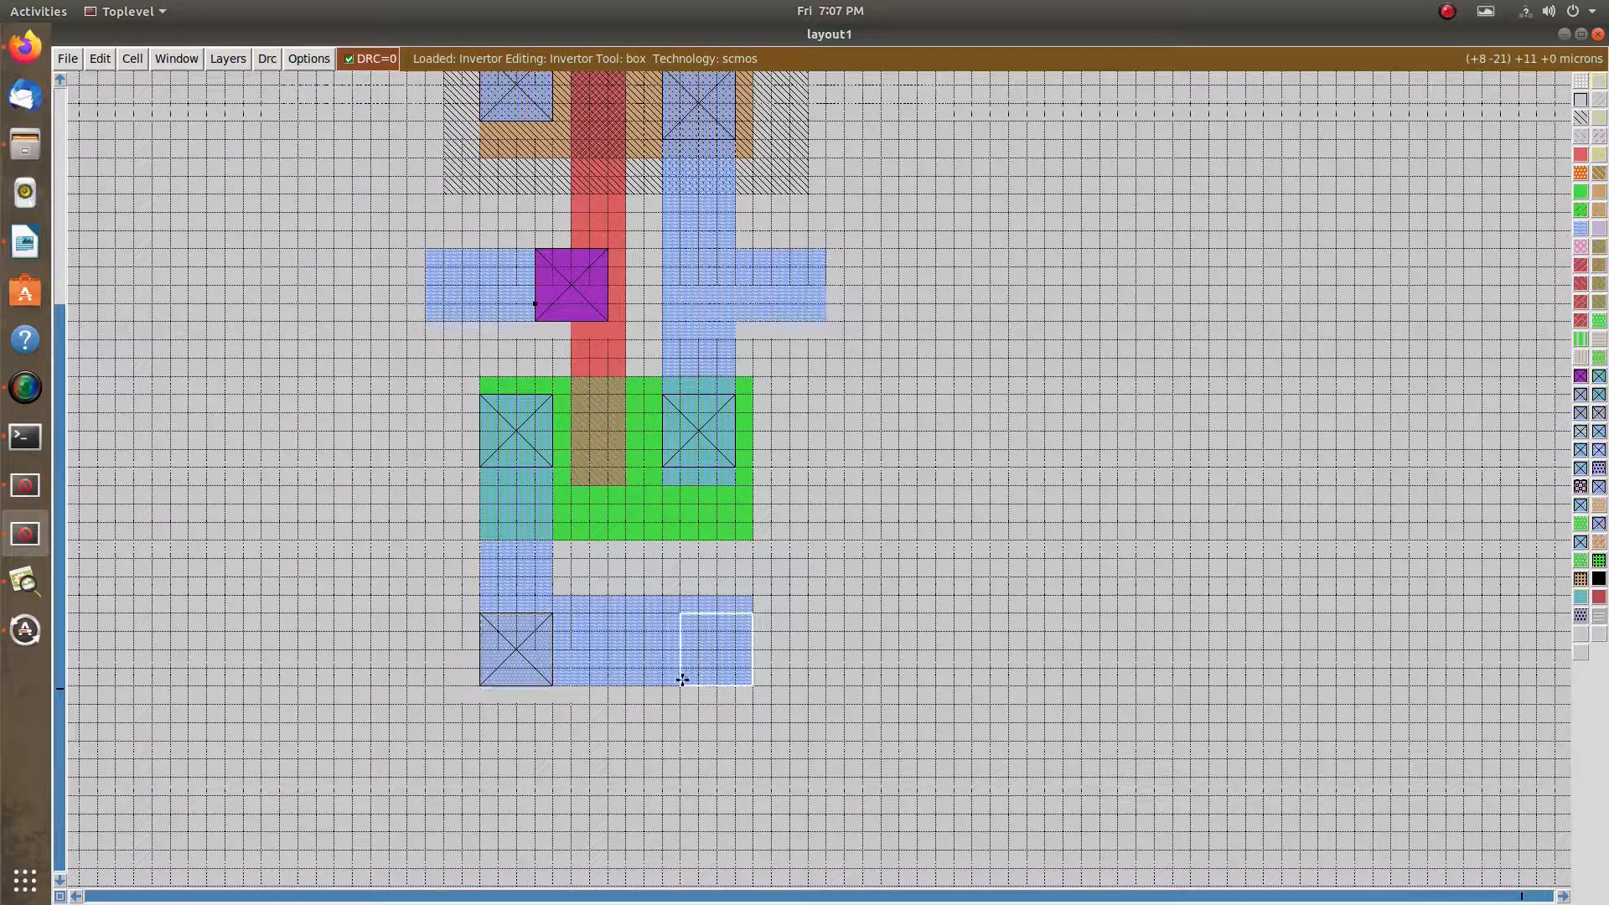
left_click(1600, 487)
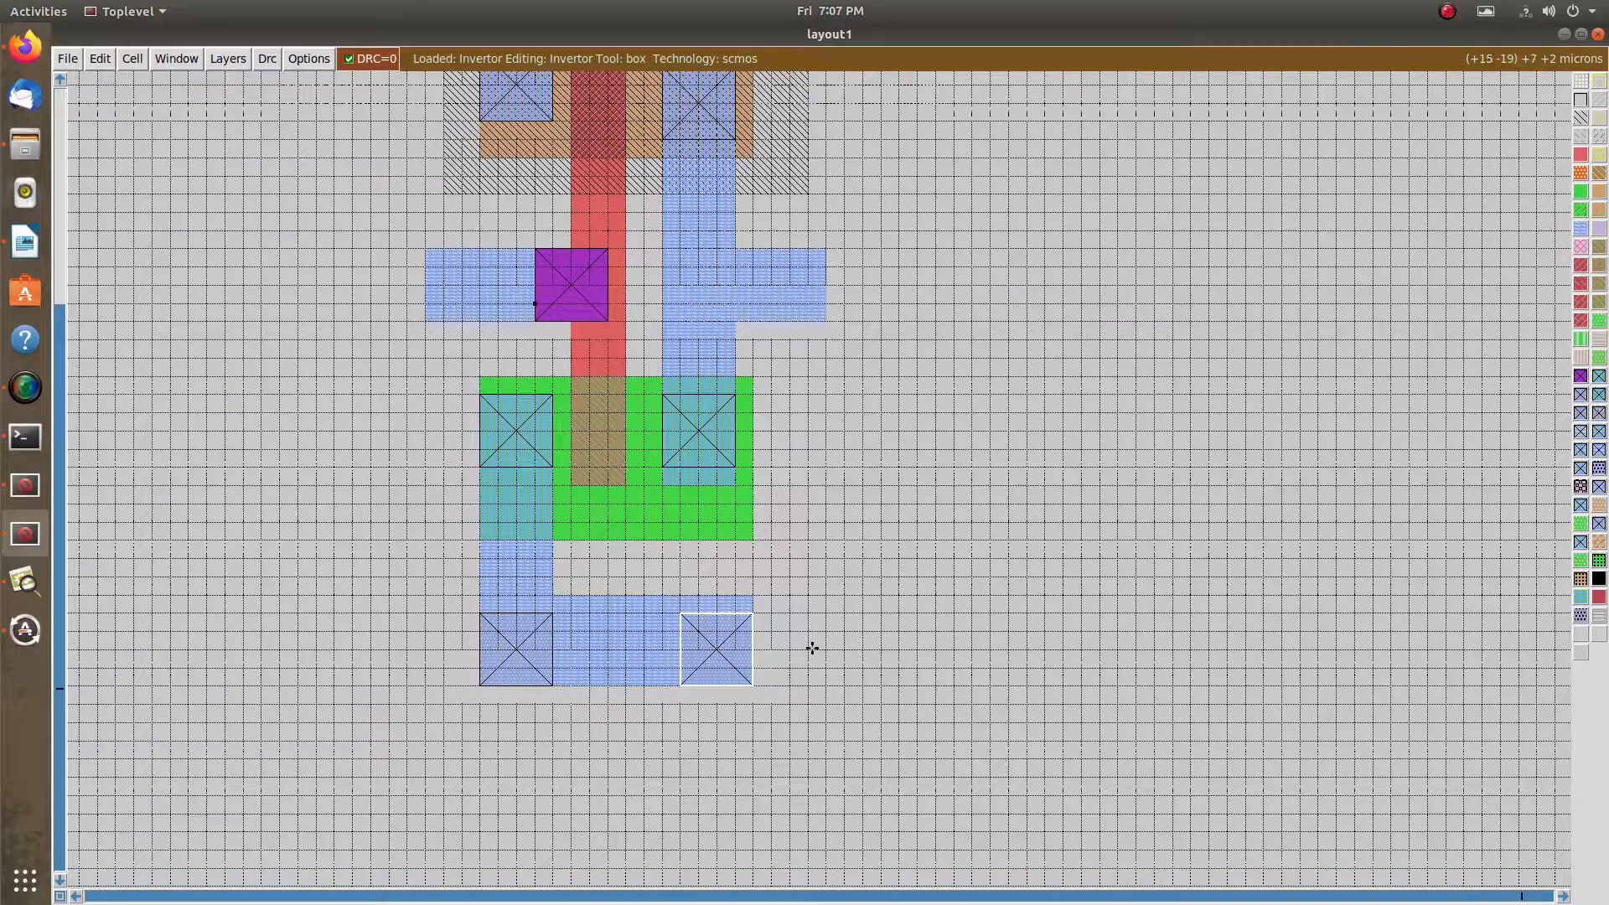
Look over the inverter layout from the n-well rail down to the lower metal1 rail, checking all contacts
scroll(815, 611, "up", 9)
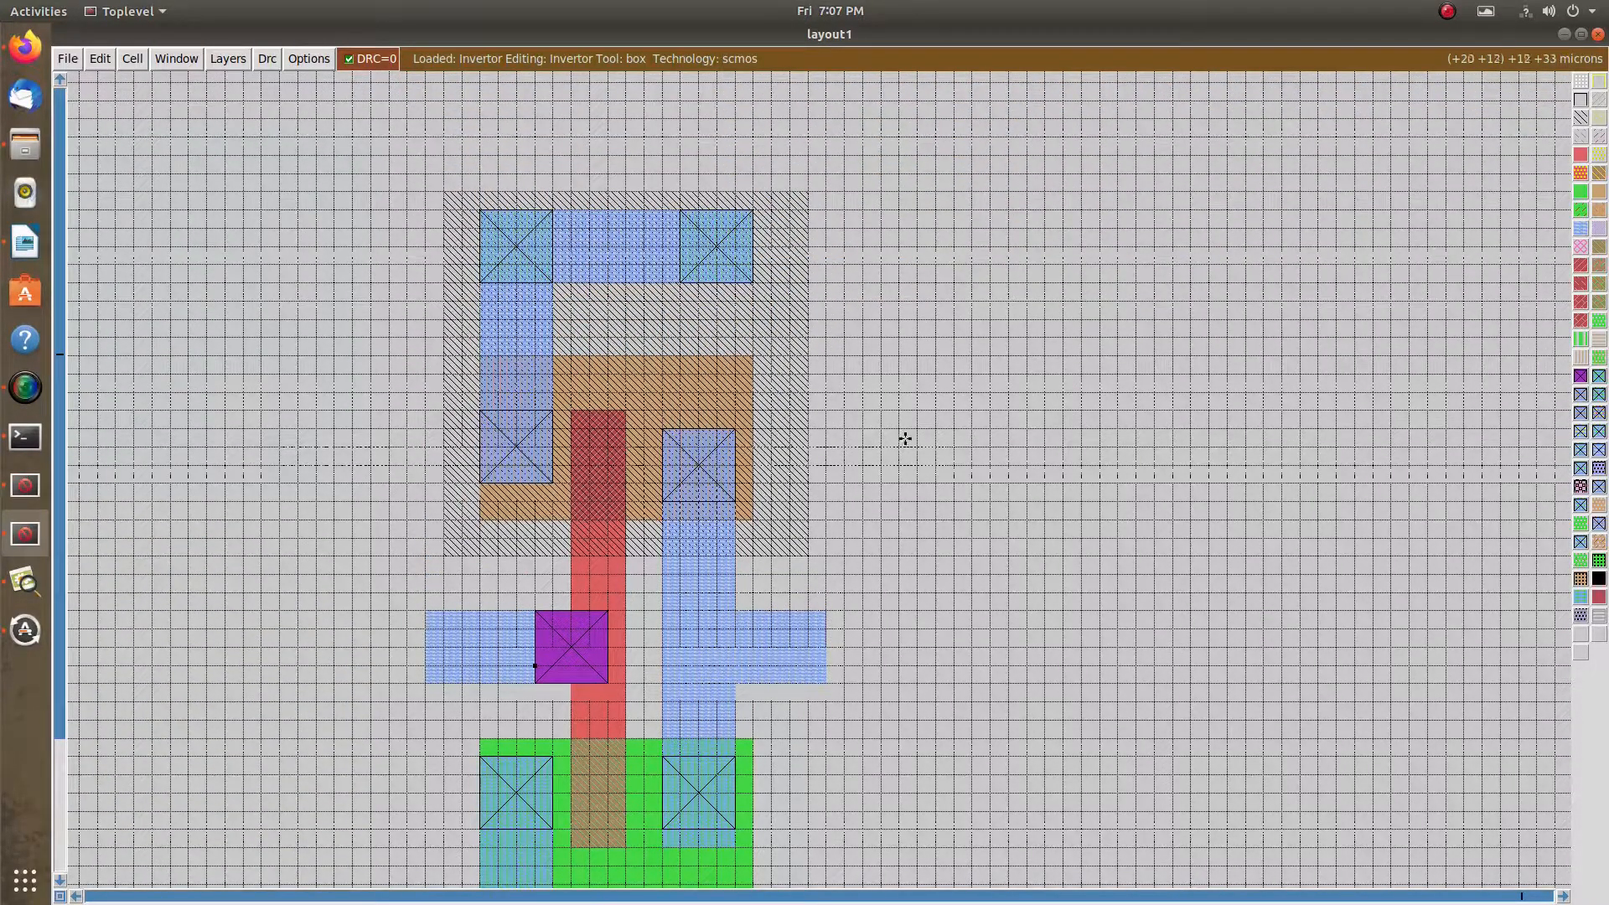
scroll(903, 402, "down", 6)
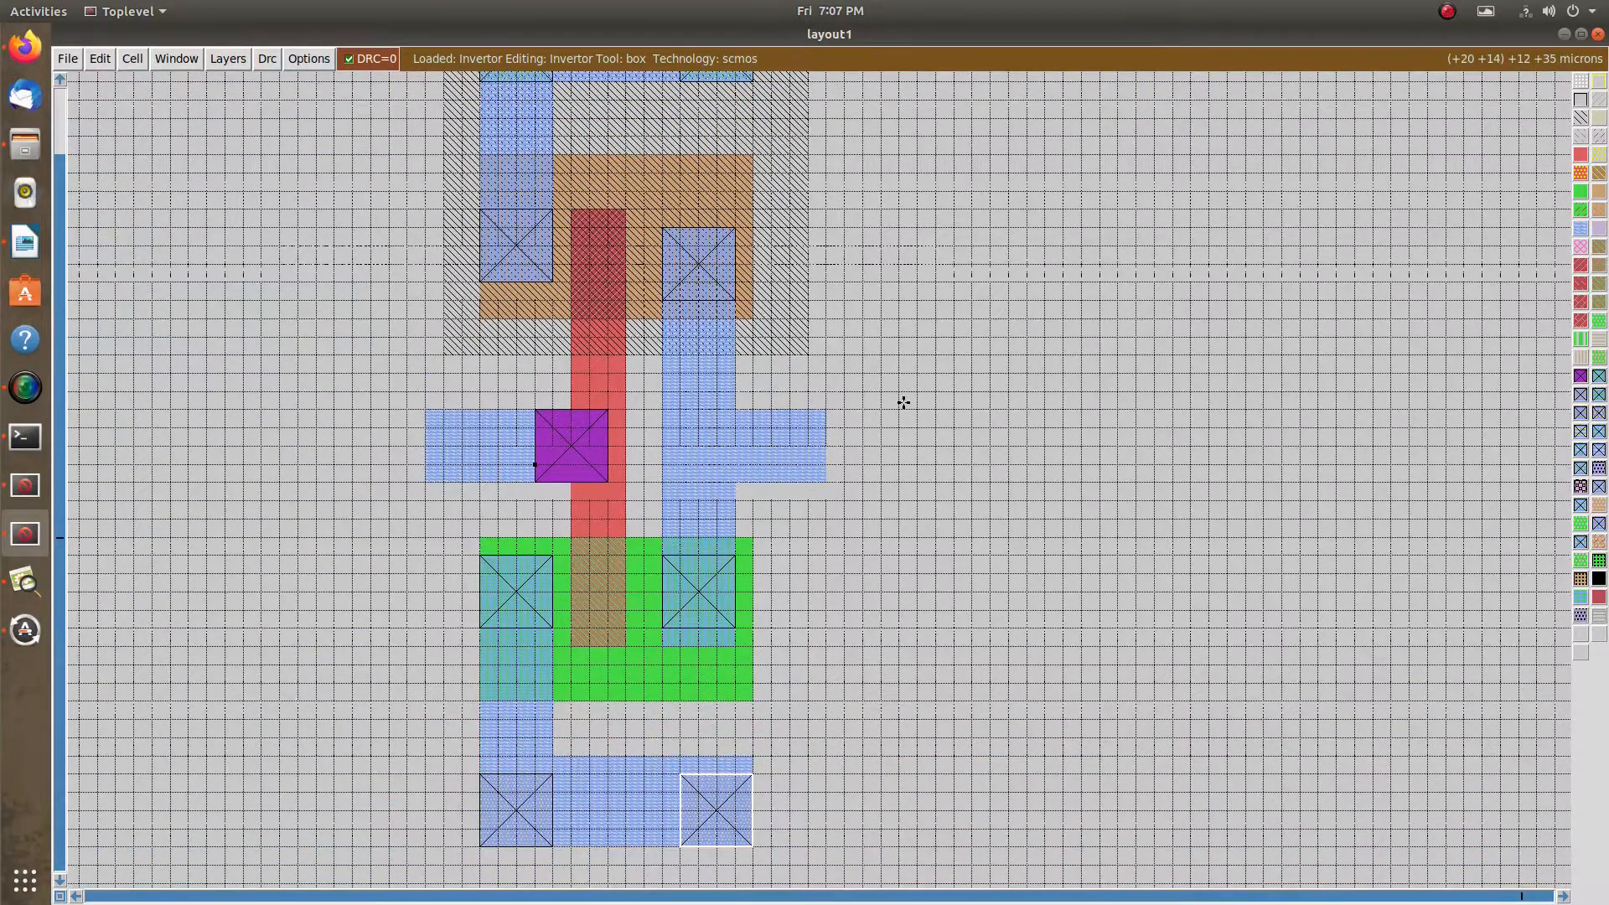
scroll(903, 402, "down", 4)
scroll(903, 402, "up", 4)
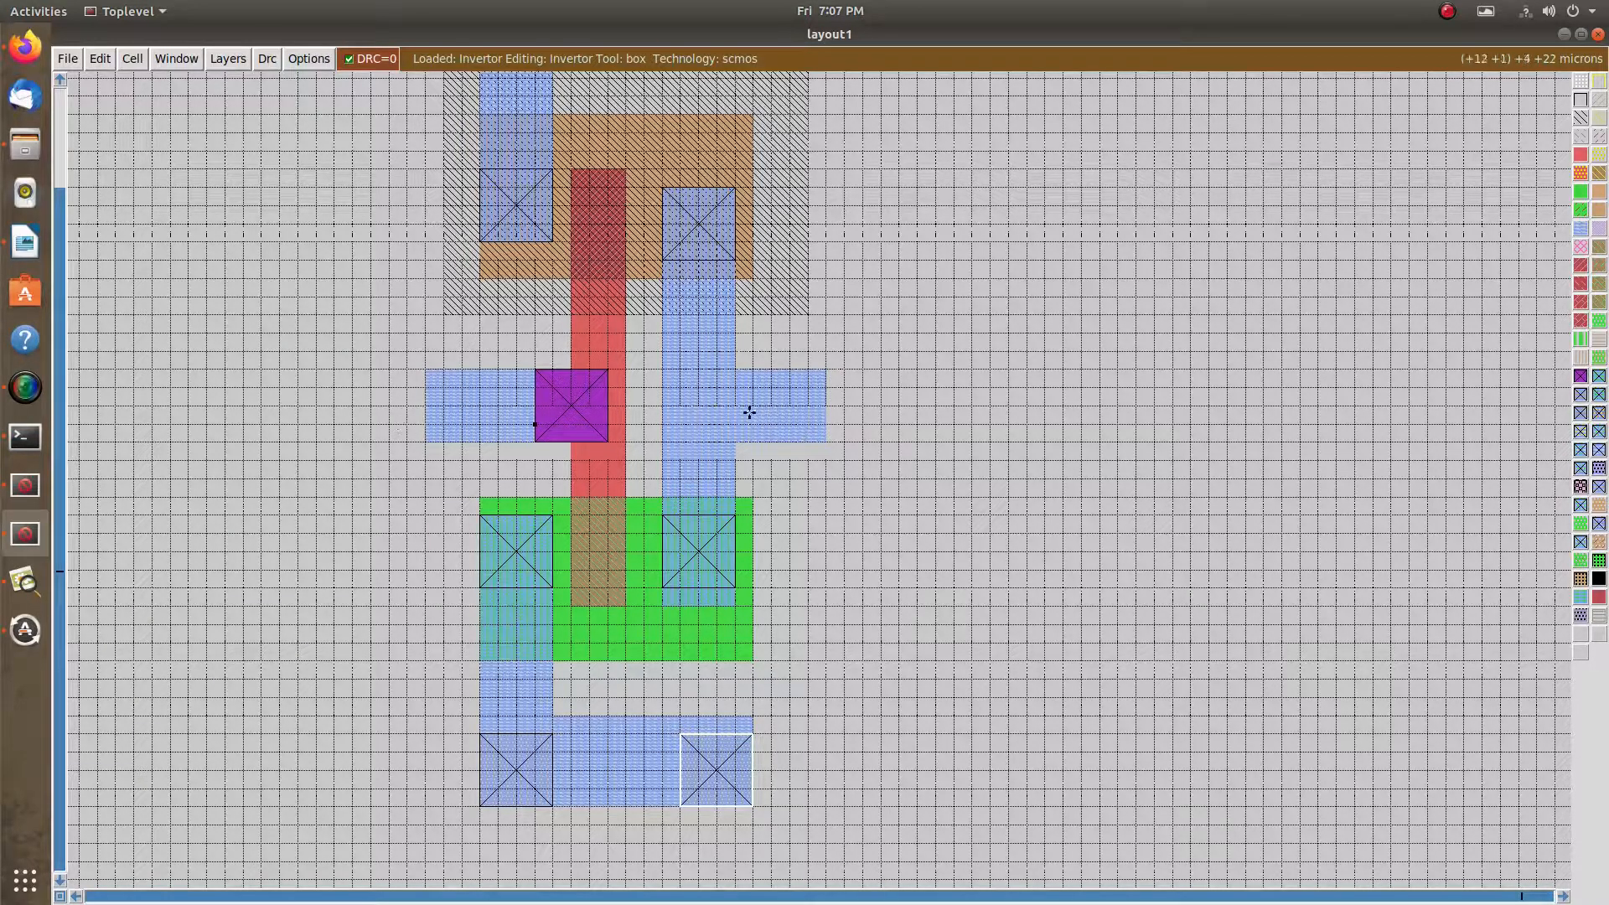
scroll(865, 418, "up", 1)
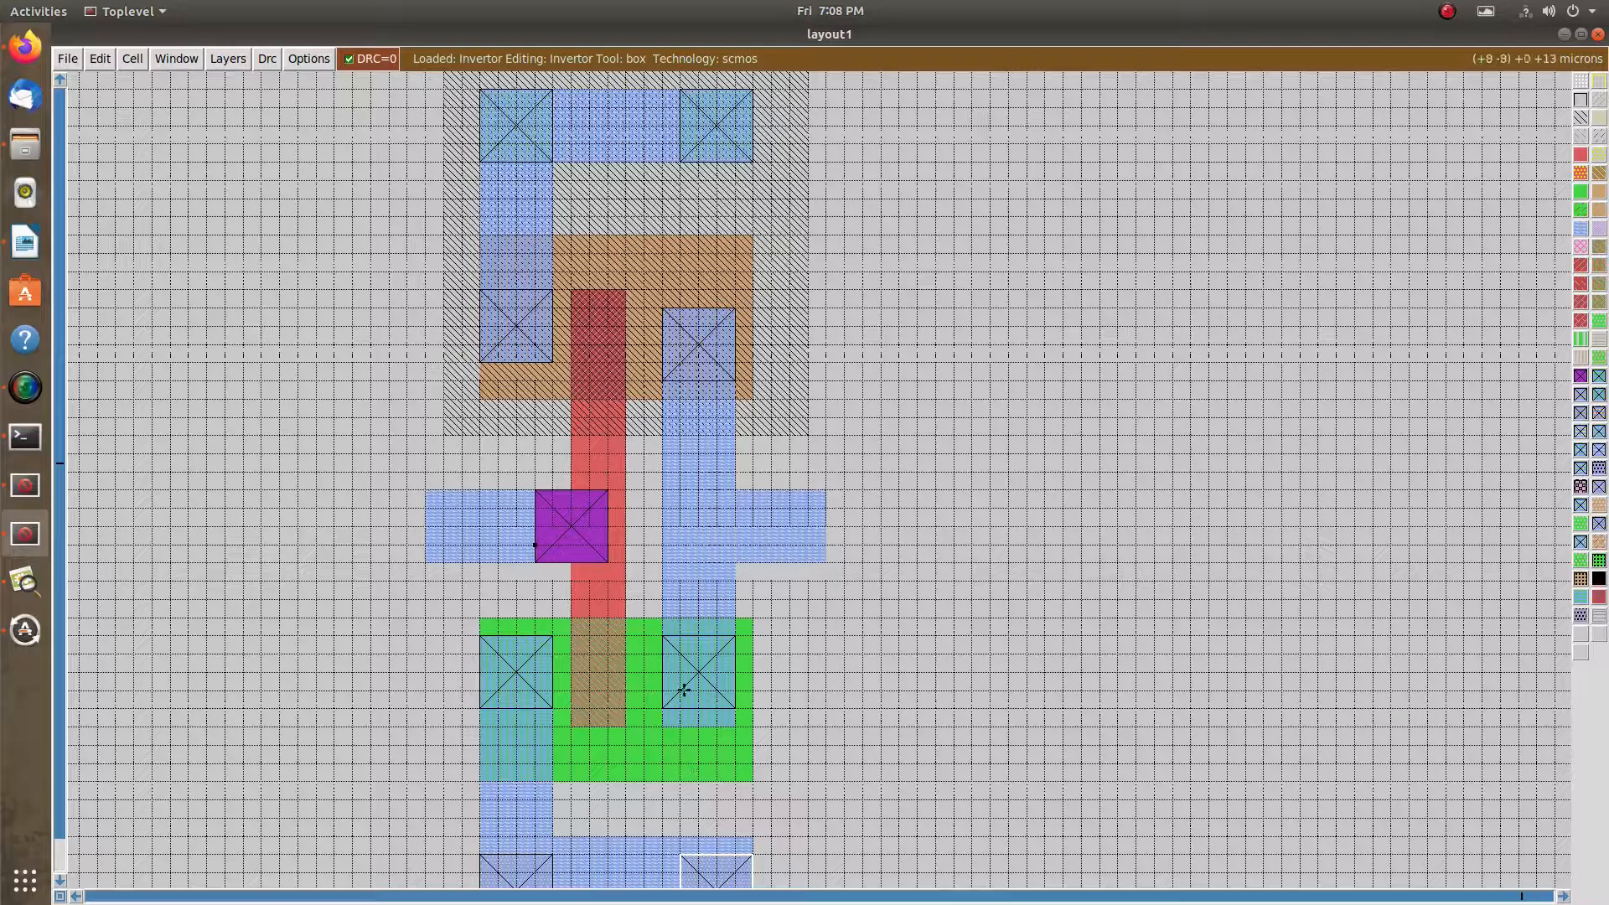
scroll(670, 700, "down", 1)
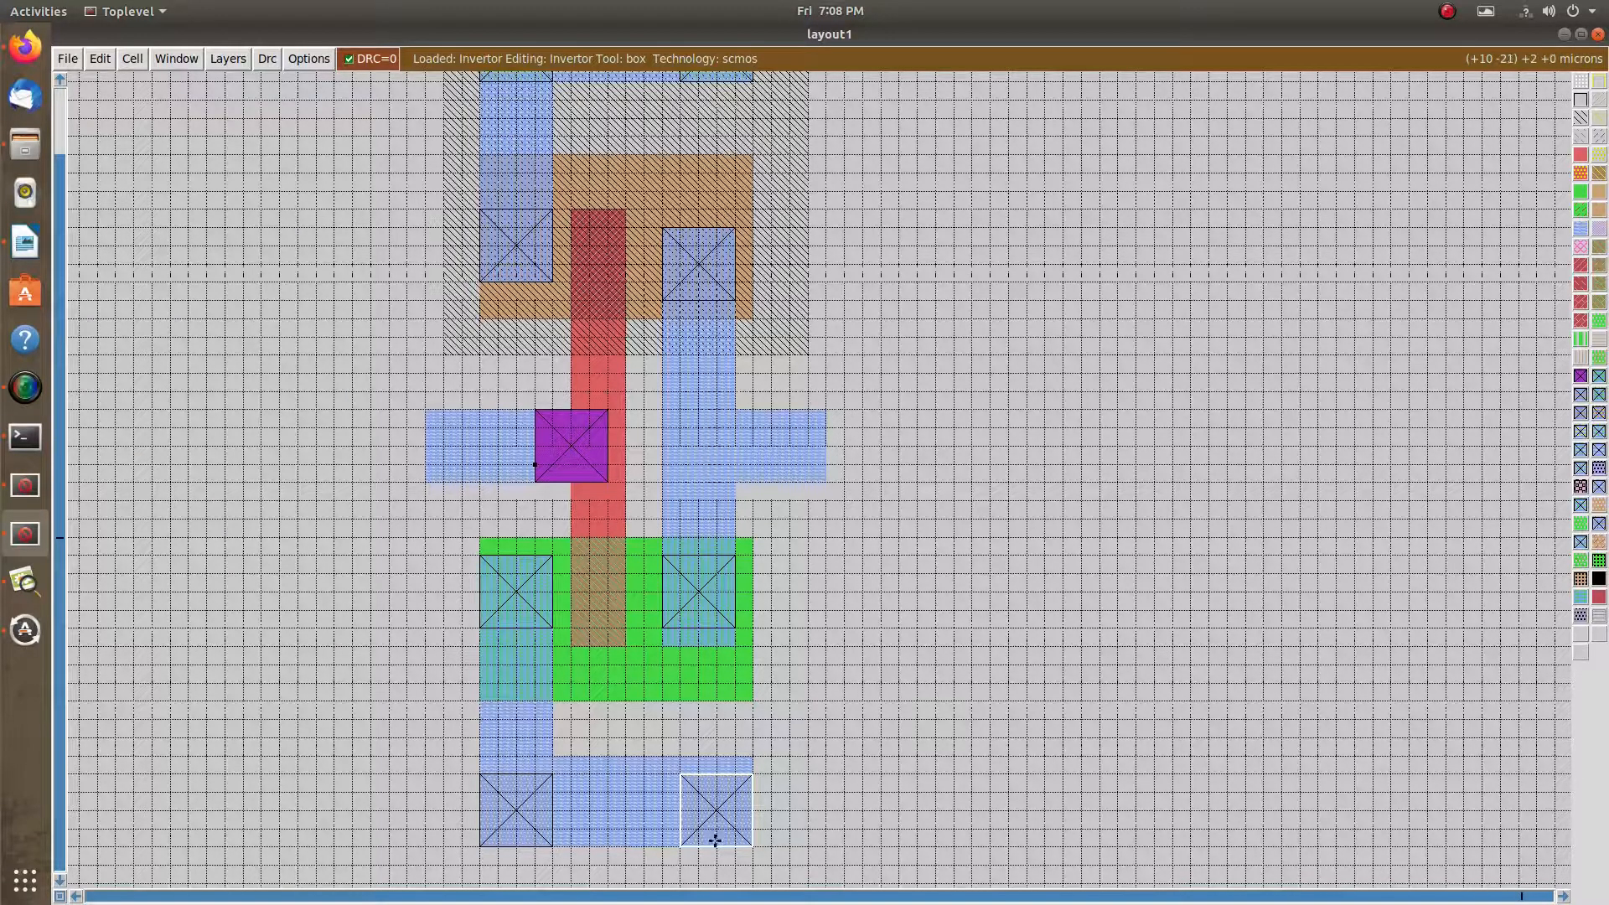
scroll(577, 814, "up", 1)
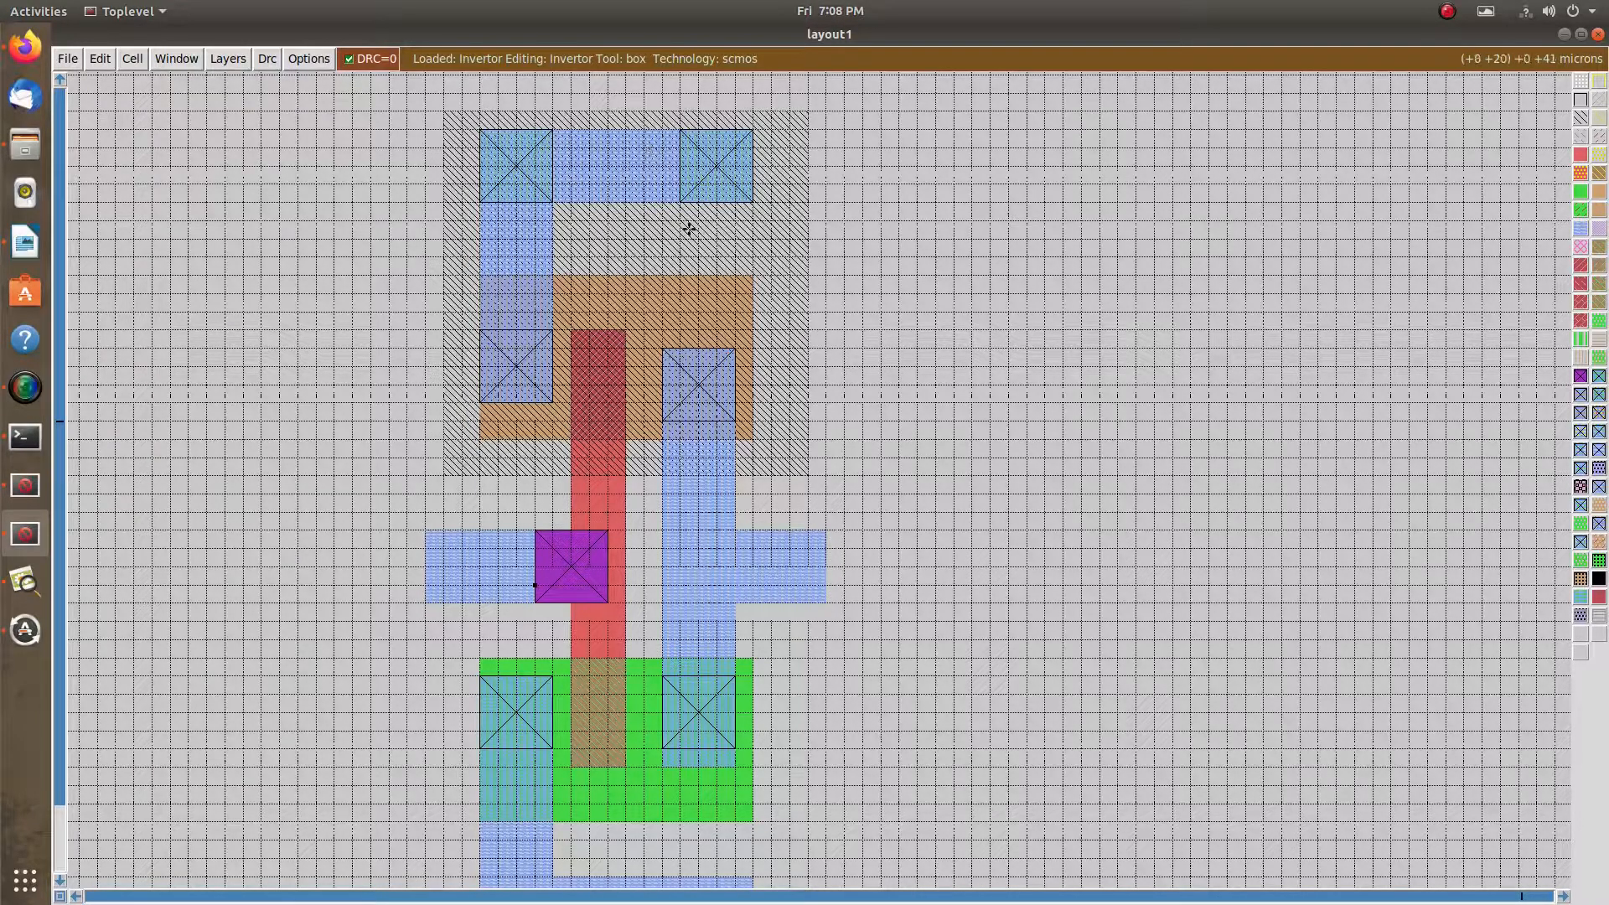
Collapse the box to a point in the middle of the metal1 rail in the upper n-well
left_click(624, 167)
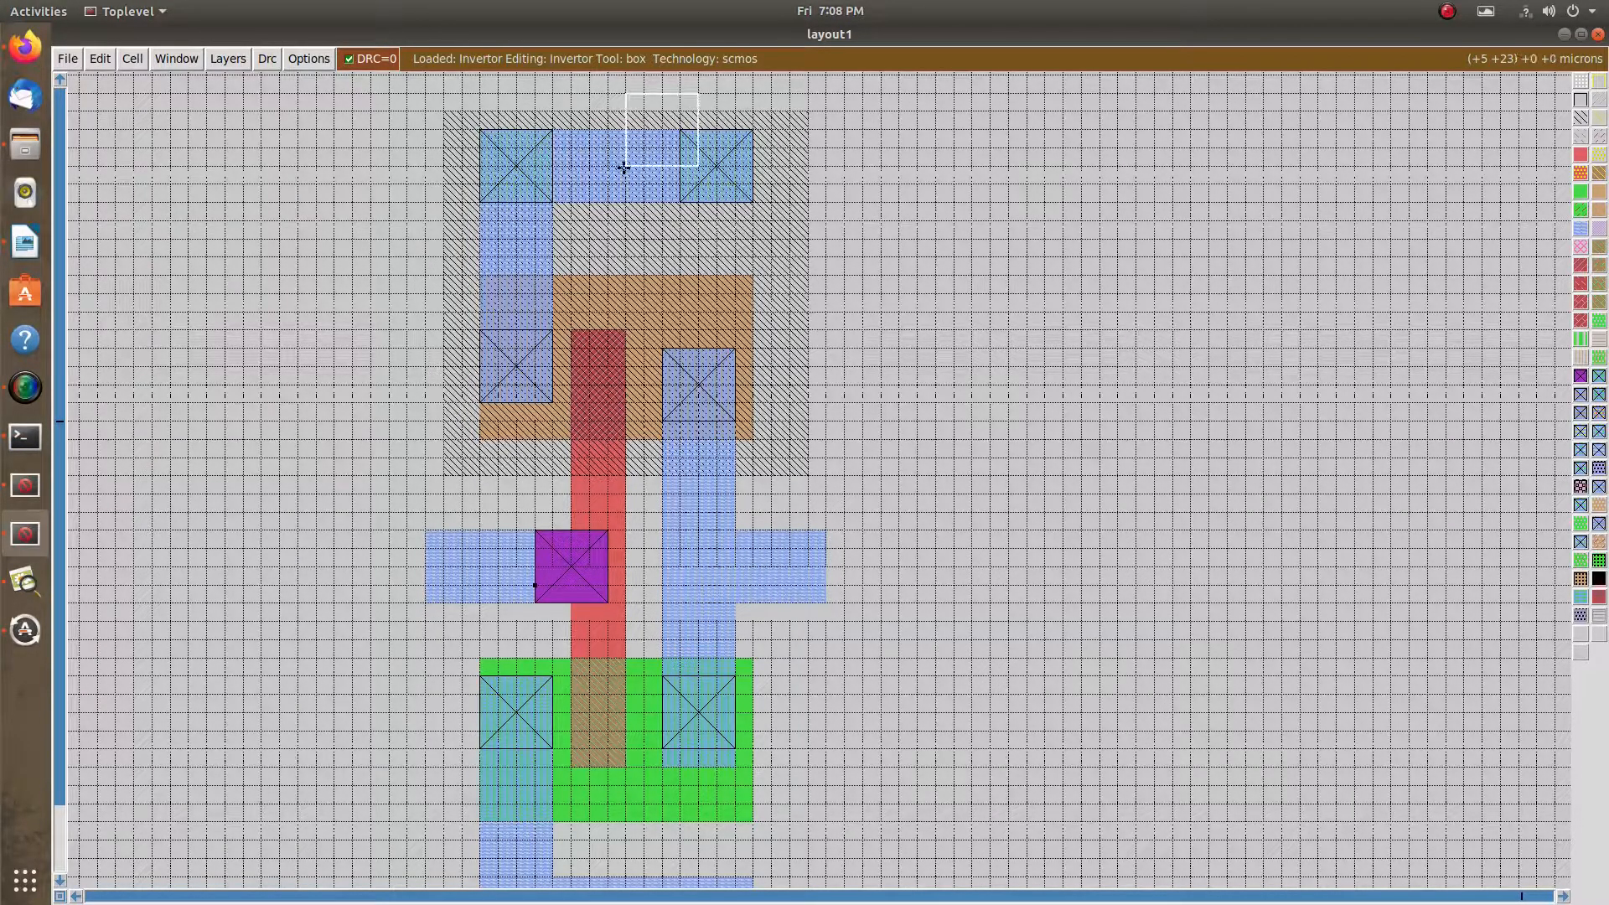
right_click(624, 166)
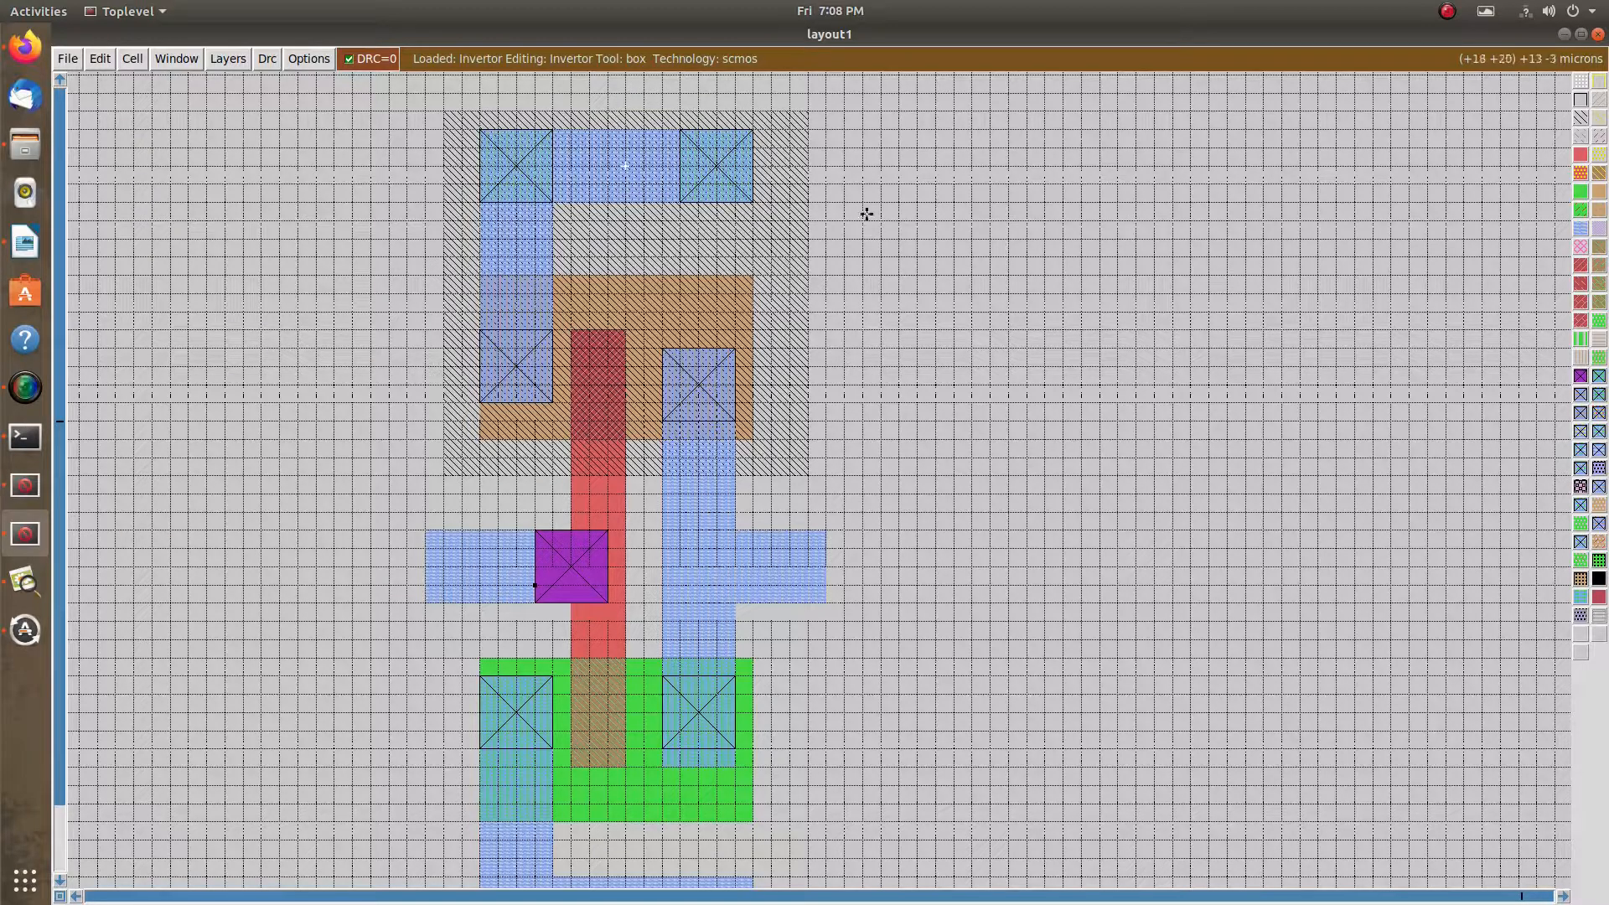
Try to name the marked point on the upper rail by running "level Vdd" in the tkcon console
left_click(25, 490)
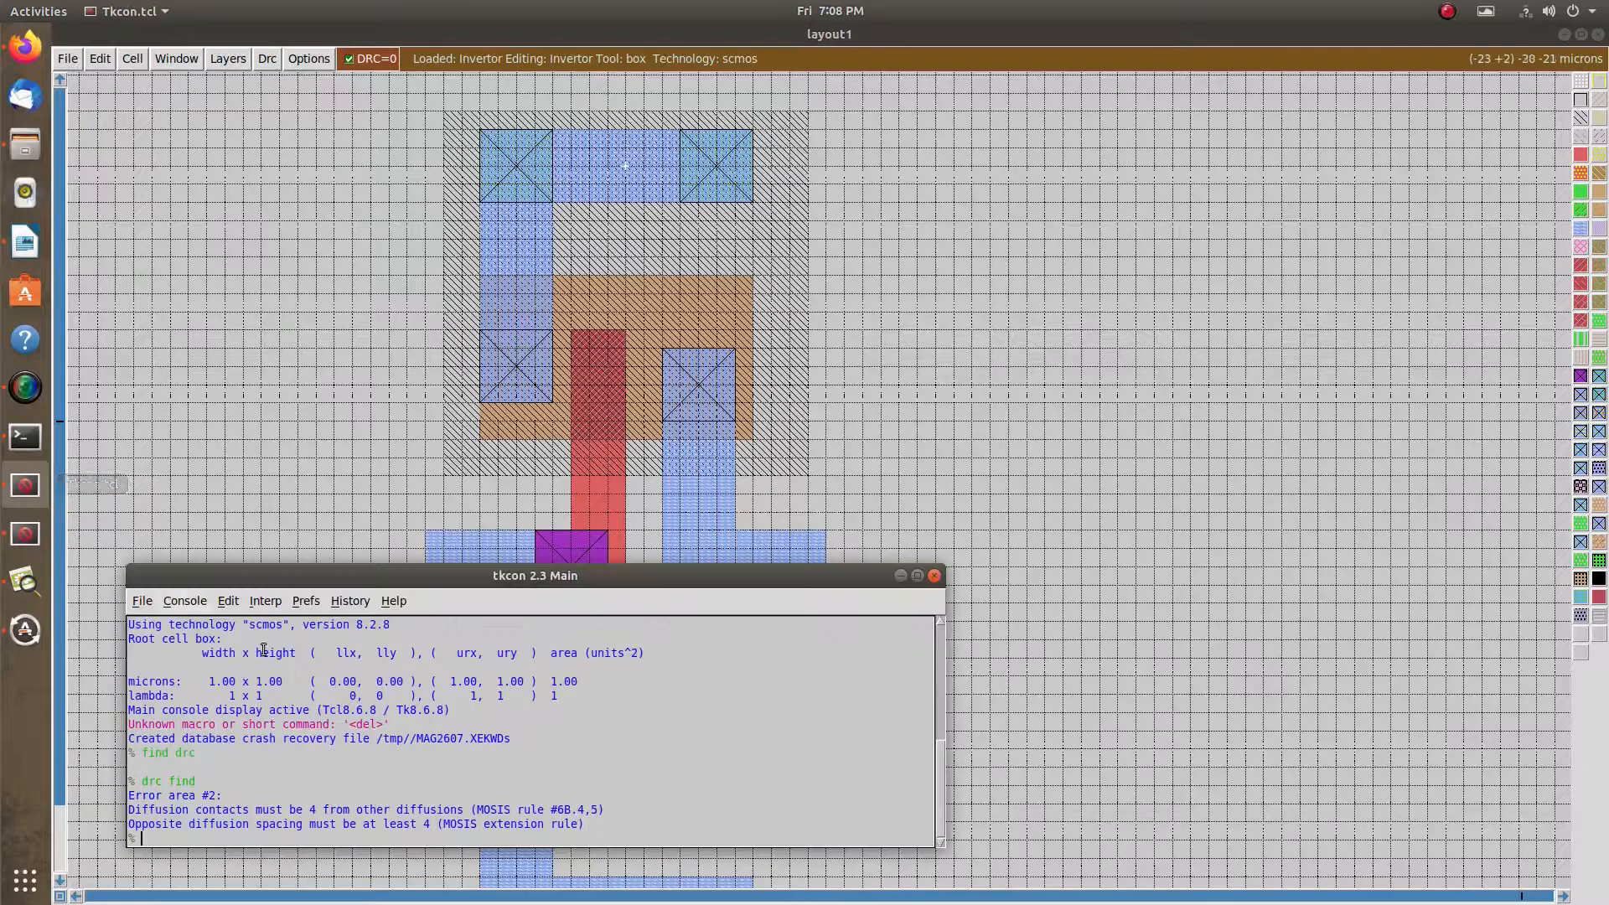
type("level")
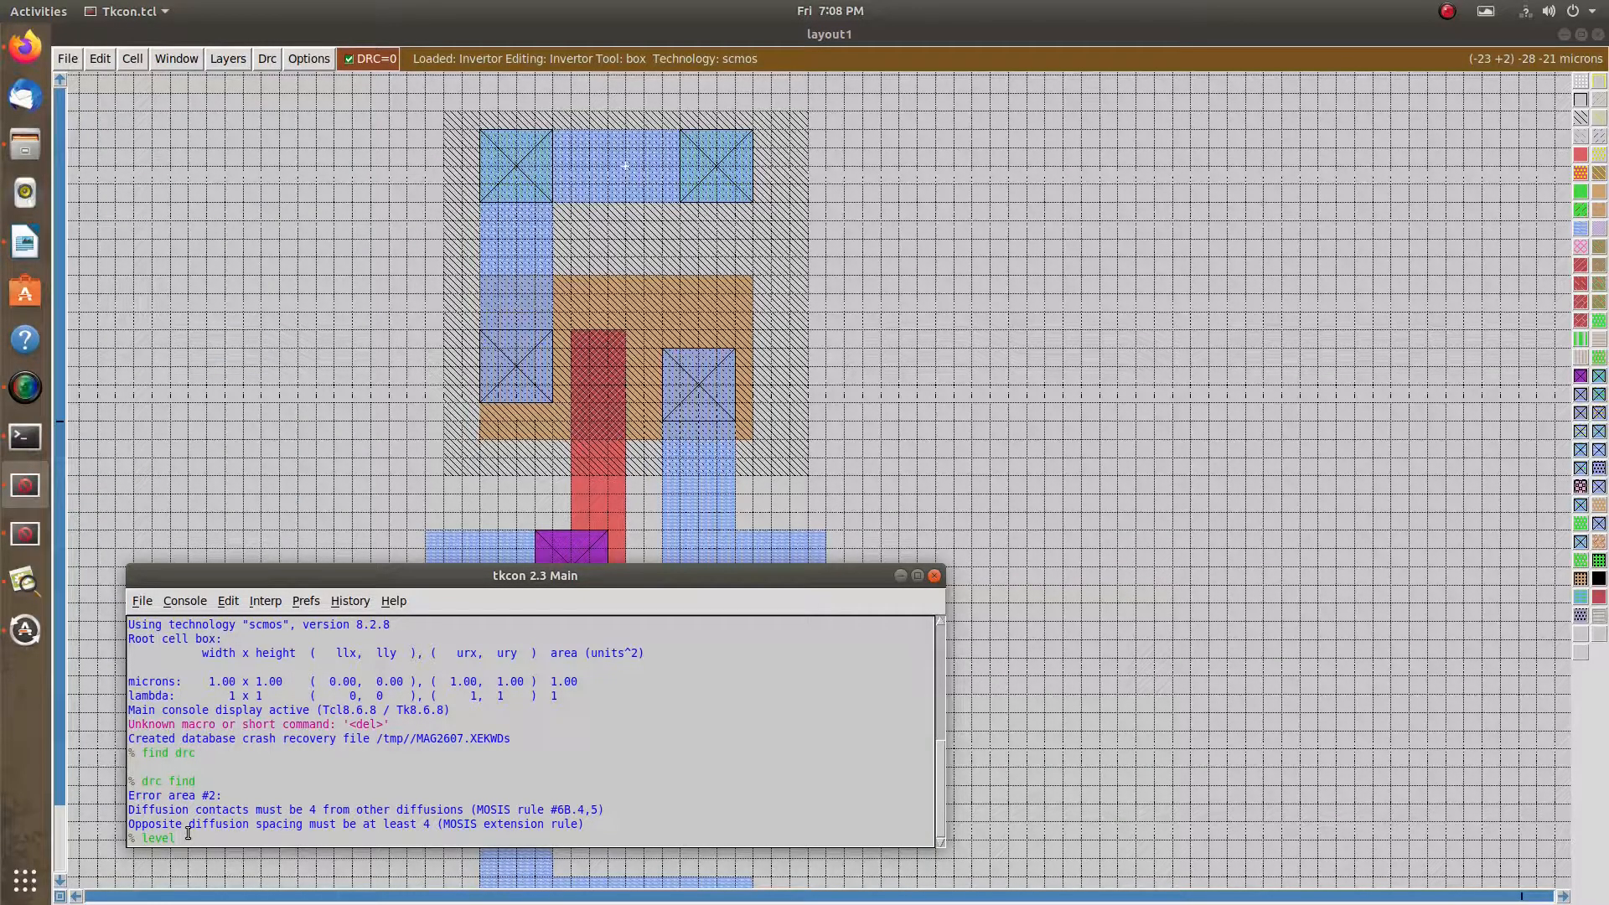
type(" Vdd")
key("Return")
left_click(24, 535)
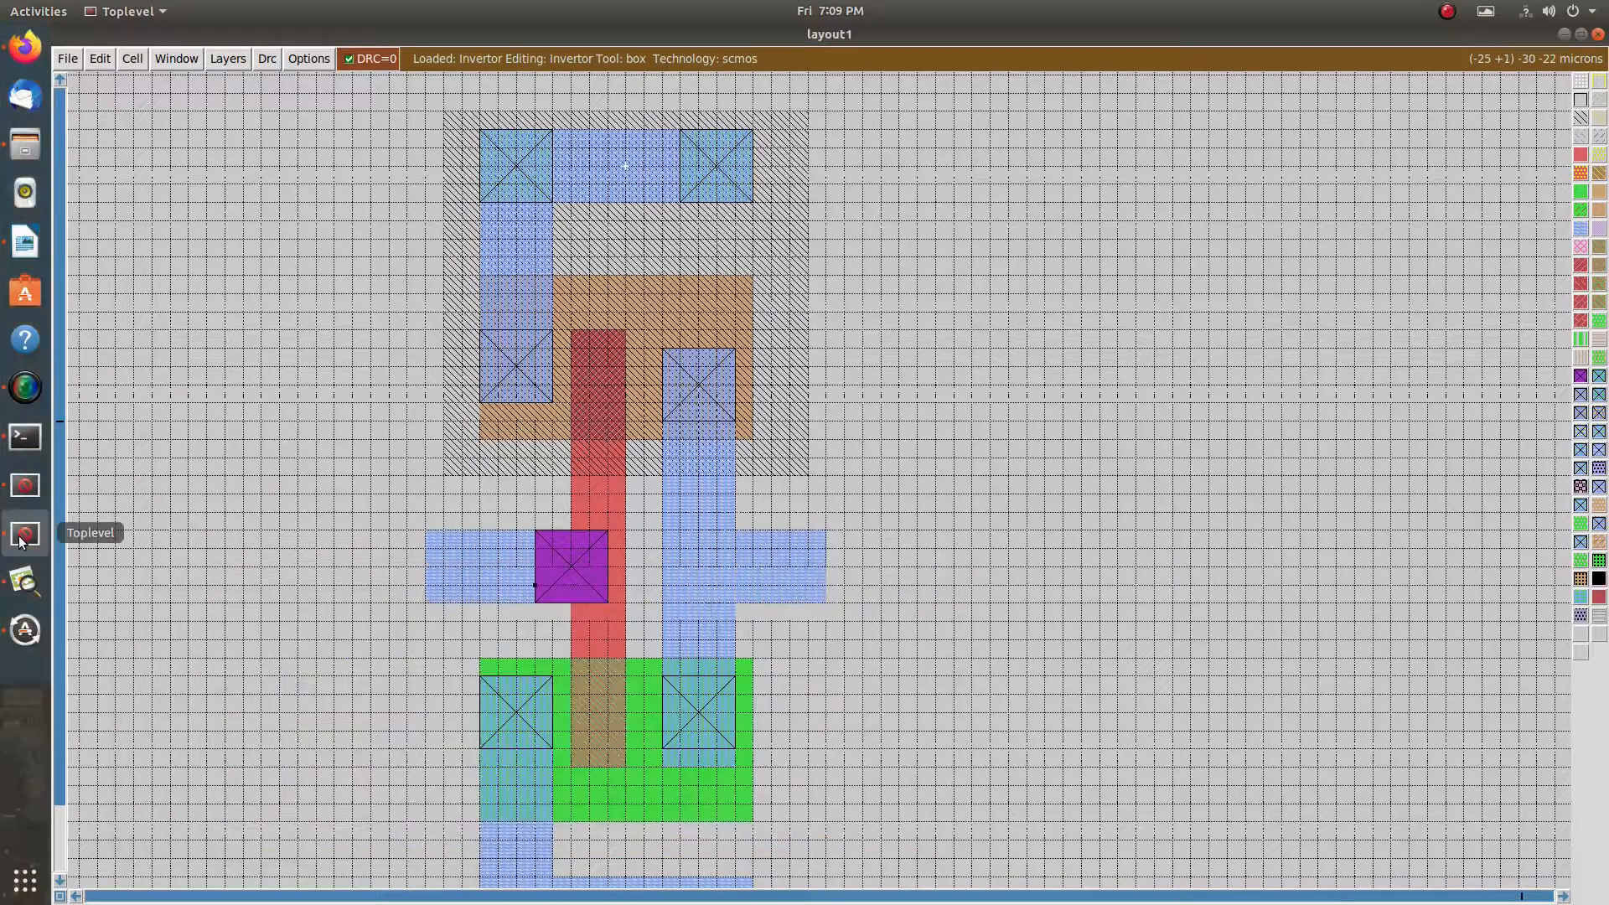
Label the marked point on the upper metal1 rail Vdd with the label command in the tkcon console, and minimize the console
left_click(25, 485)
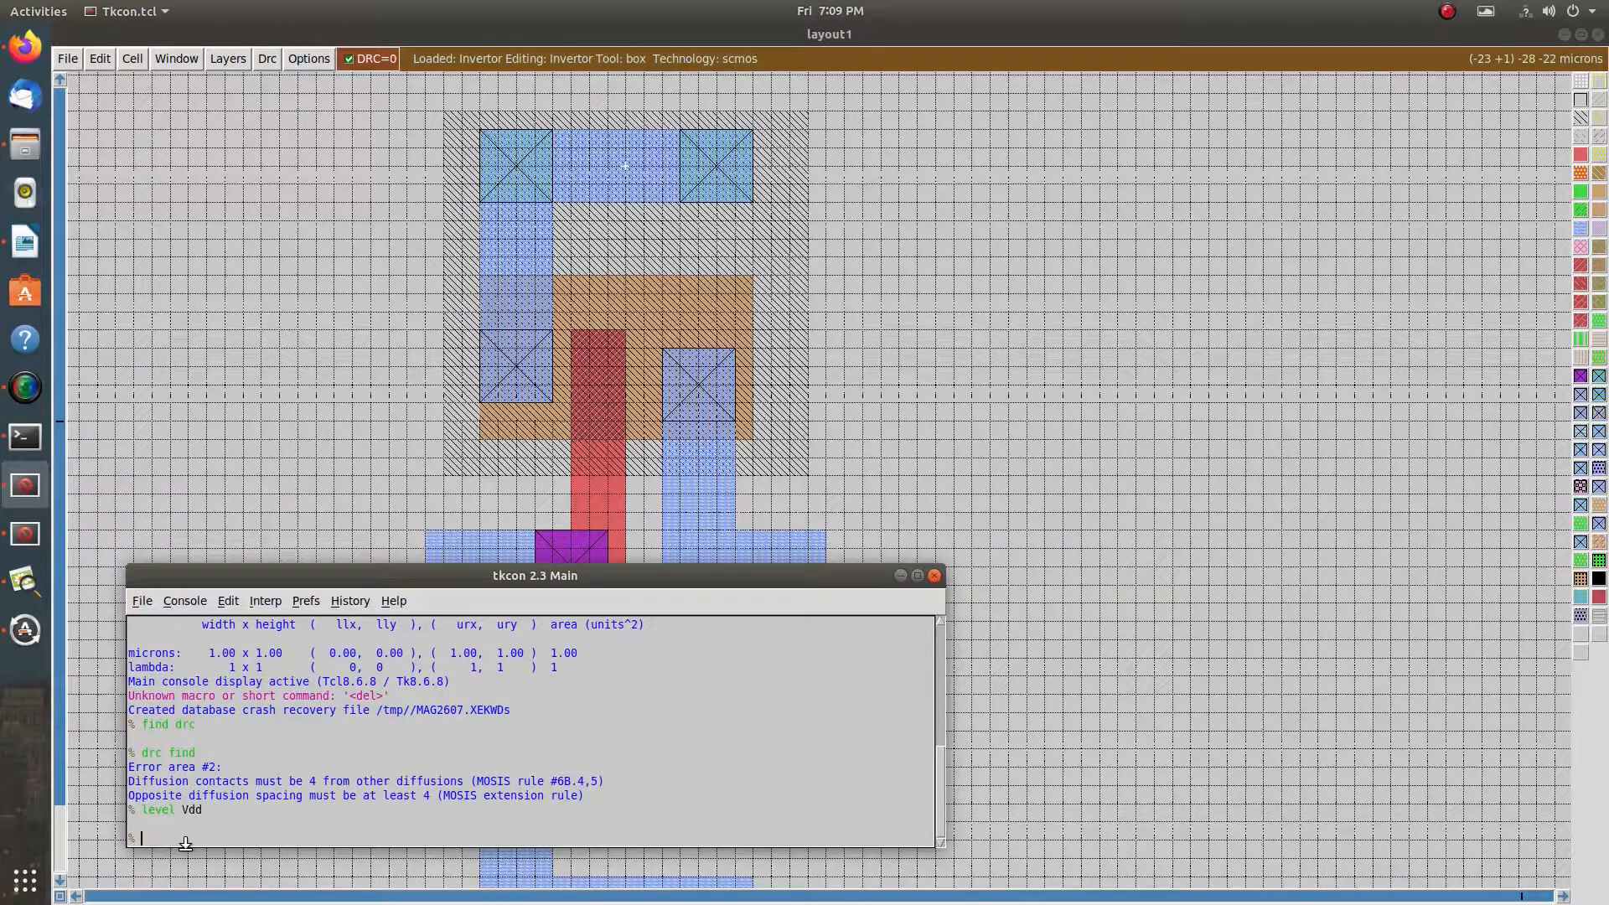
type("level ")
type("Vdd")
key("Return")
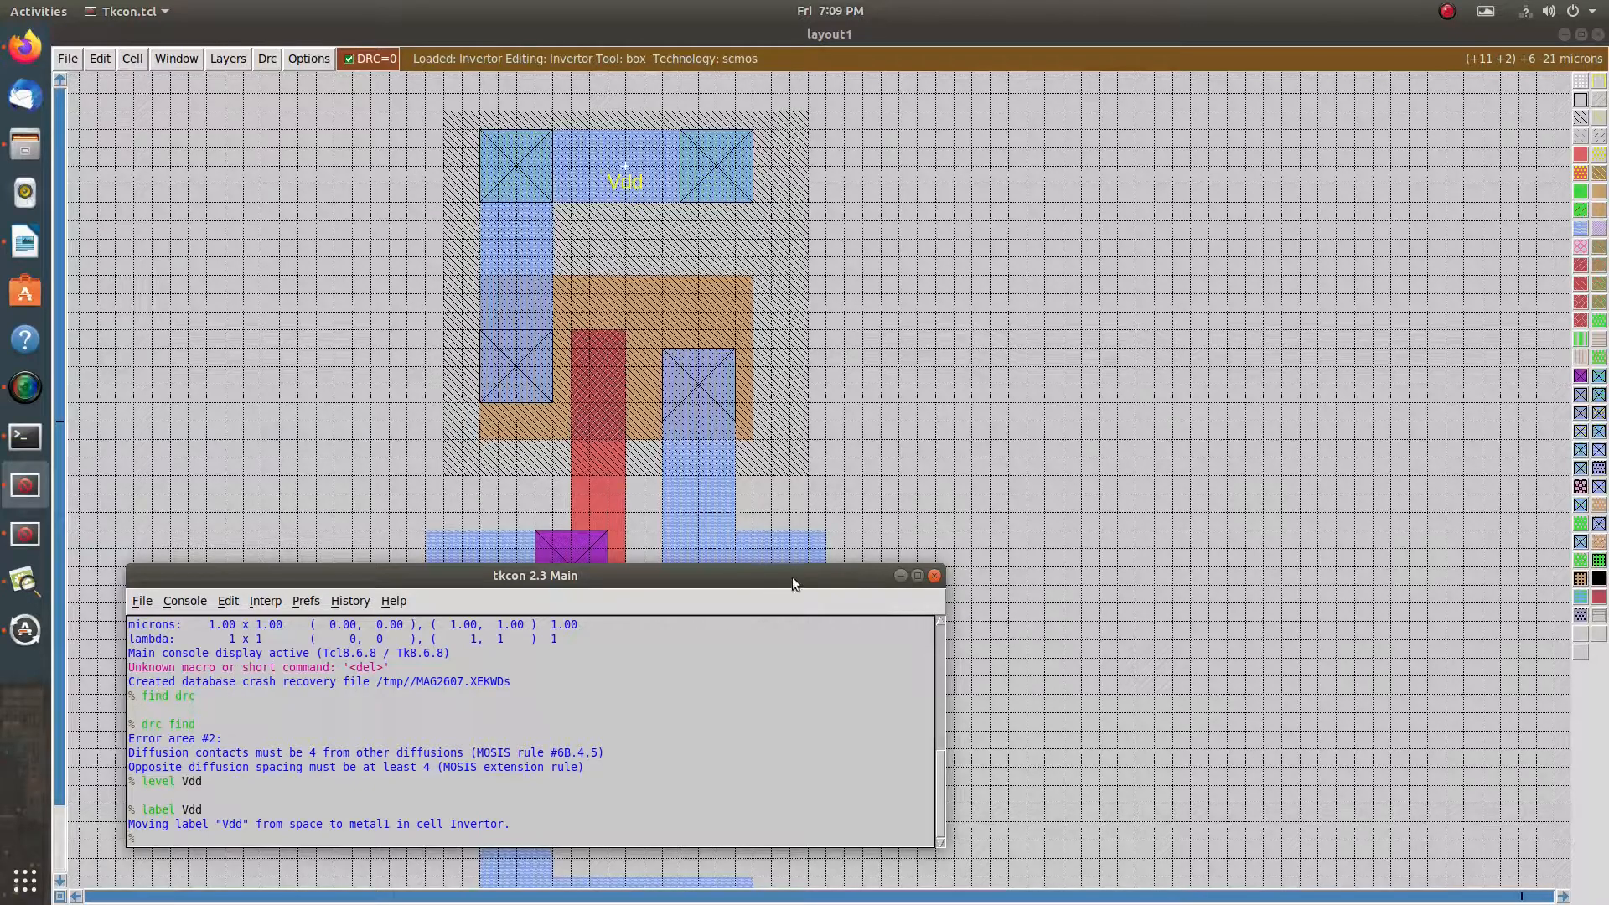
left_click(900, 576)
Add a label gnd at the middle of the lower metal1 rail with the console's label command, and minimize the console
scroll(735, 664, "down", 3)
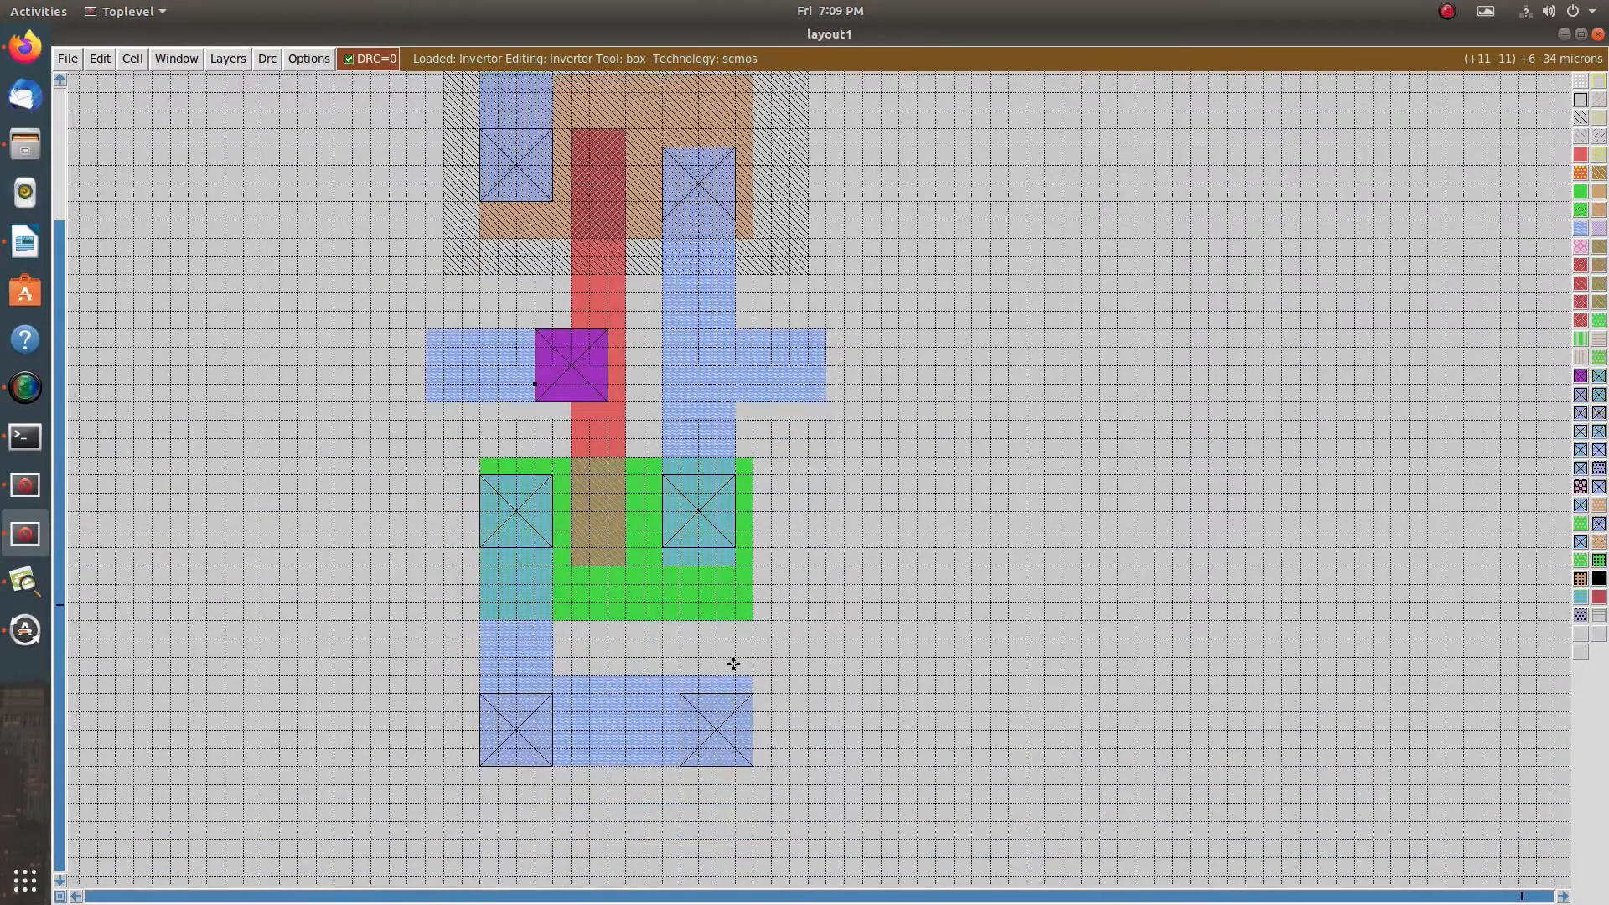
left_click(624, 730)
left_click(25, 485)
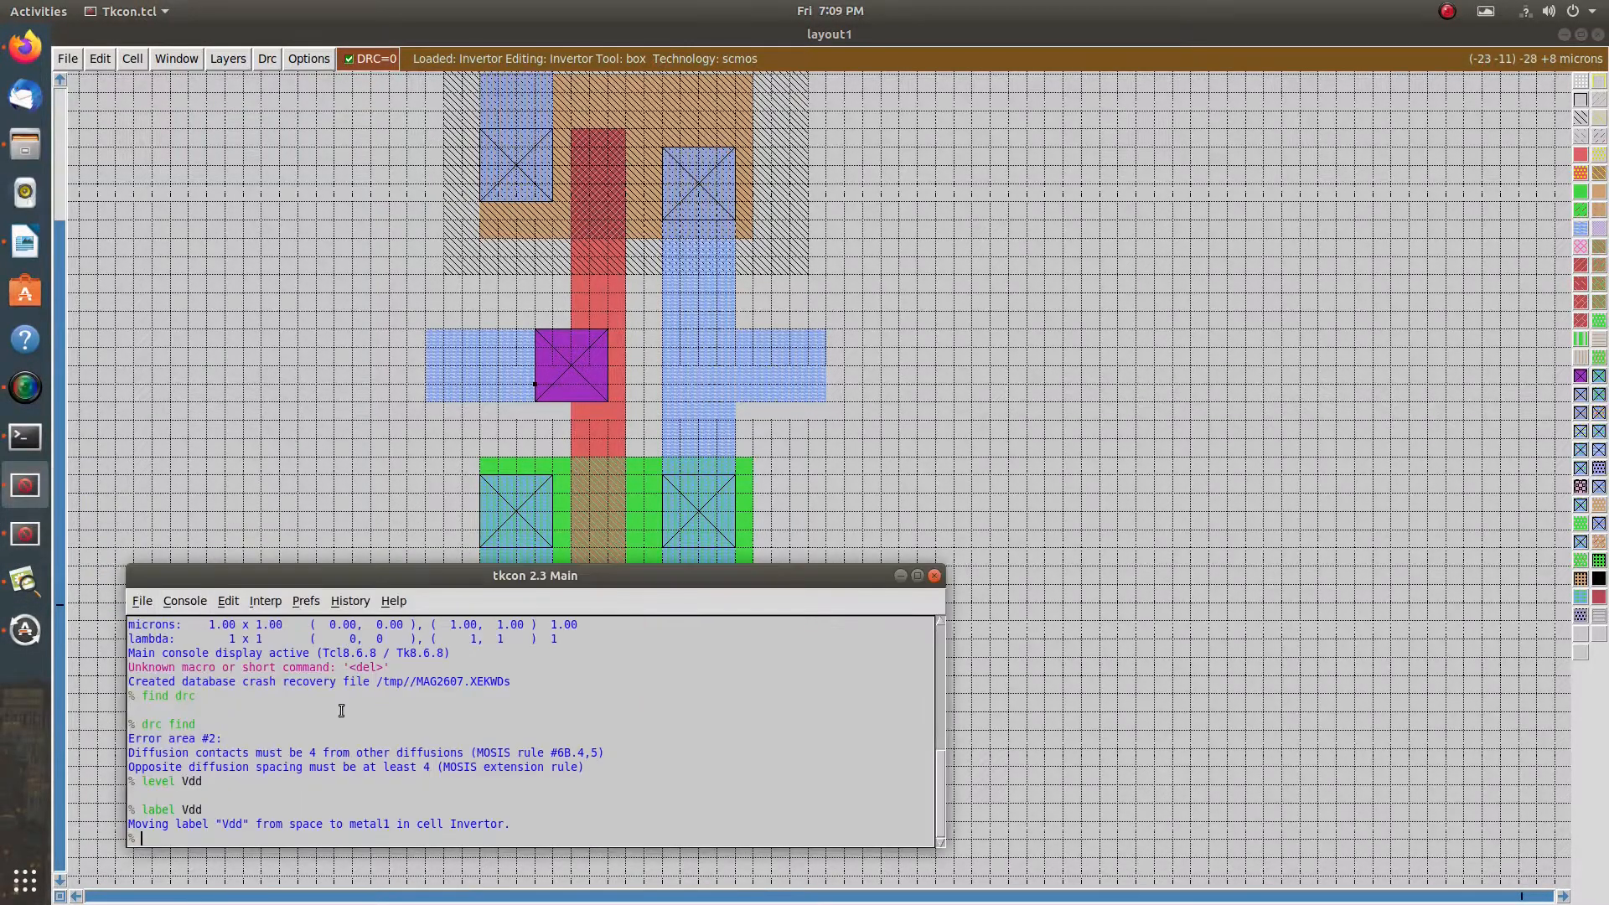
type("label Gnd")
key("BackSpace")
key("BackSpace")
key("BackSpace")
type("gnd")
key("Return")
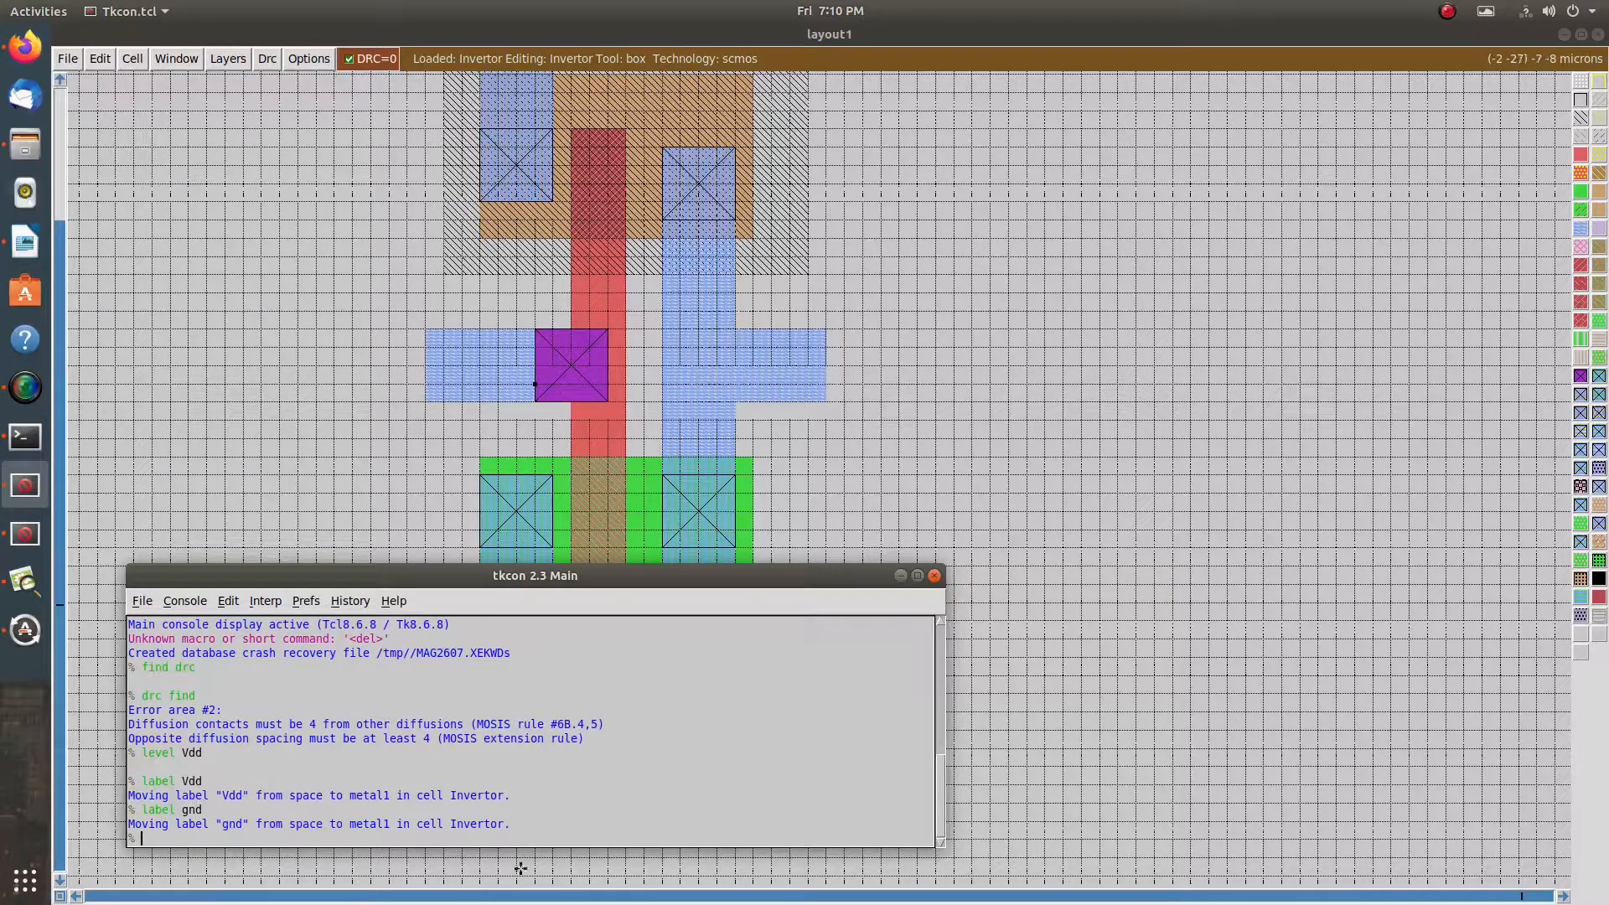
left_click(900, 576)
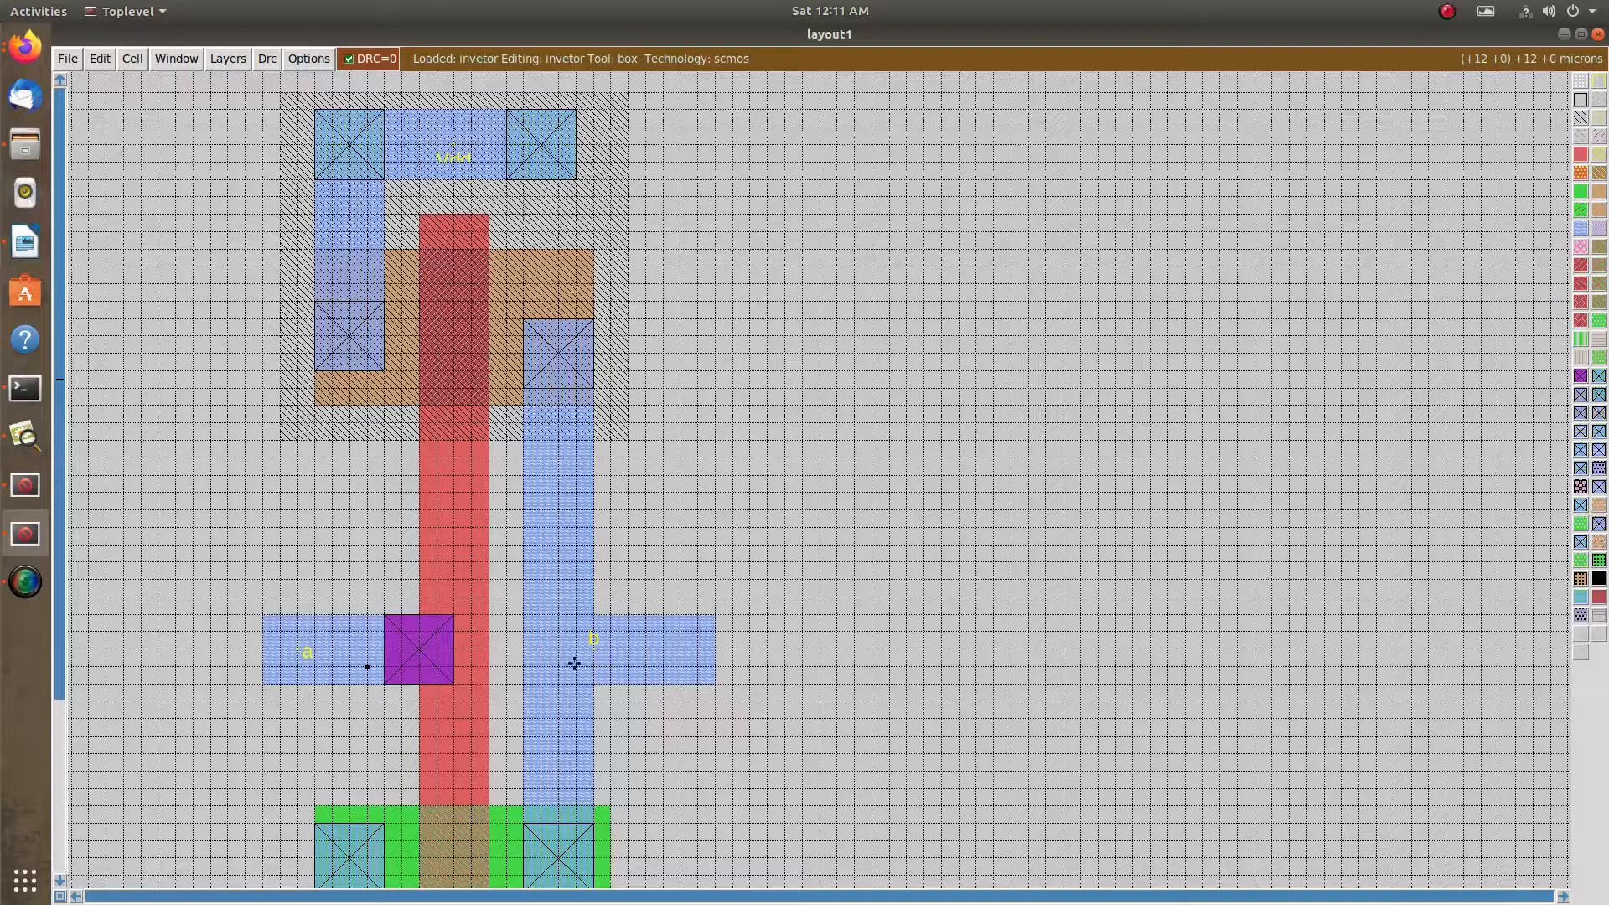
Save the labelled layout as invetor from the tkcon console
scroll(539, 467, "down", 6)
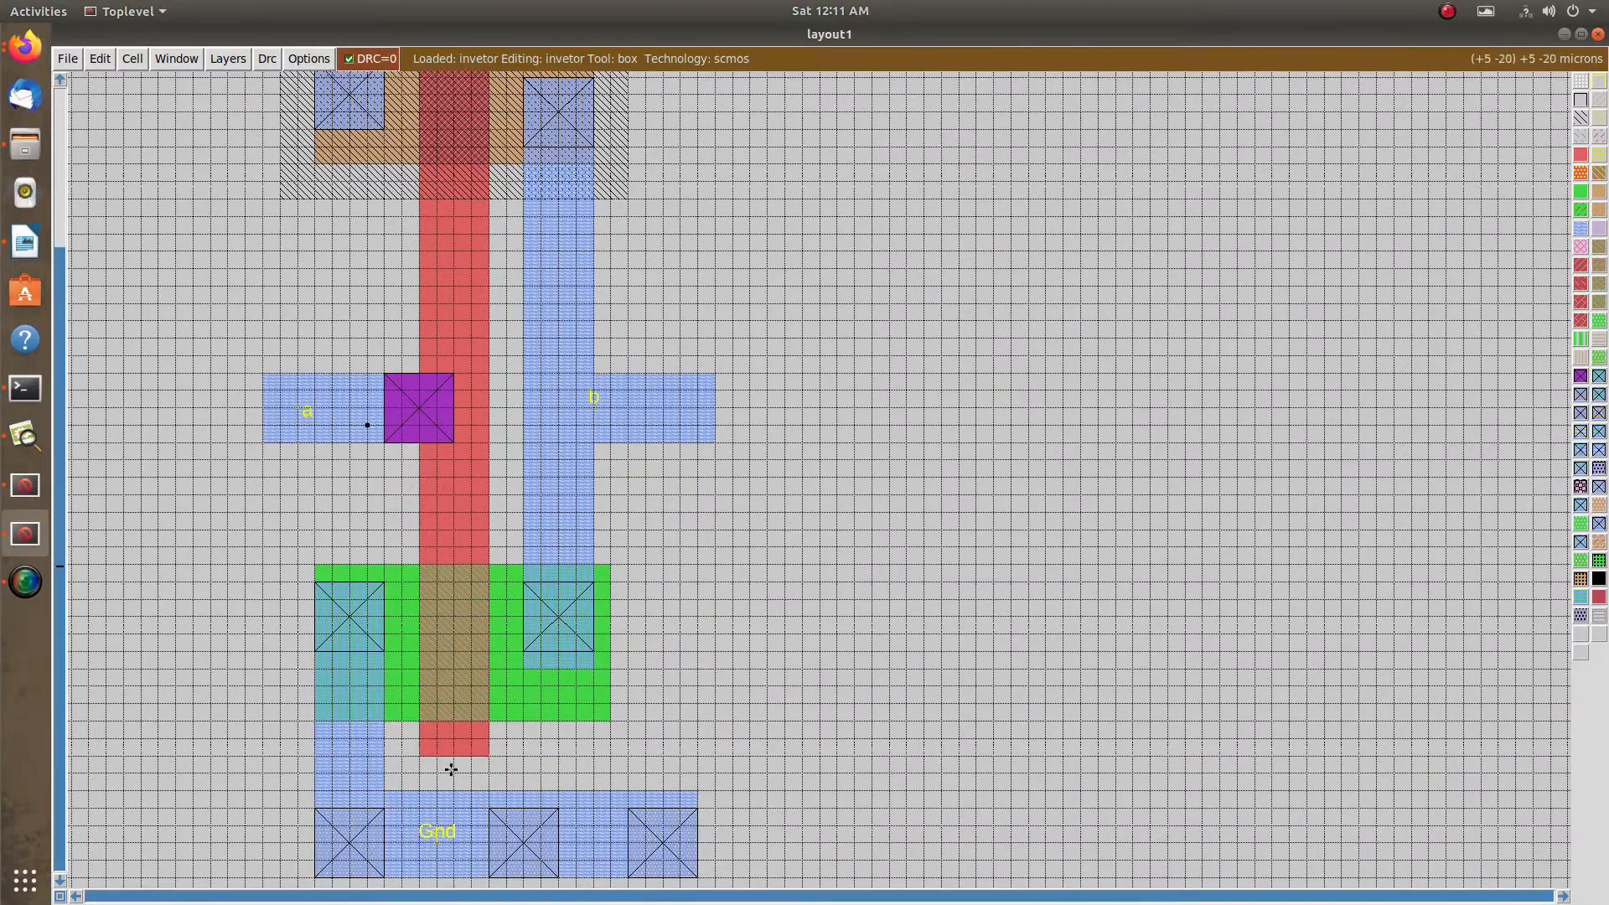
left_click(24, 487)
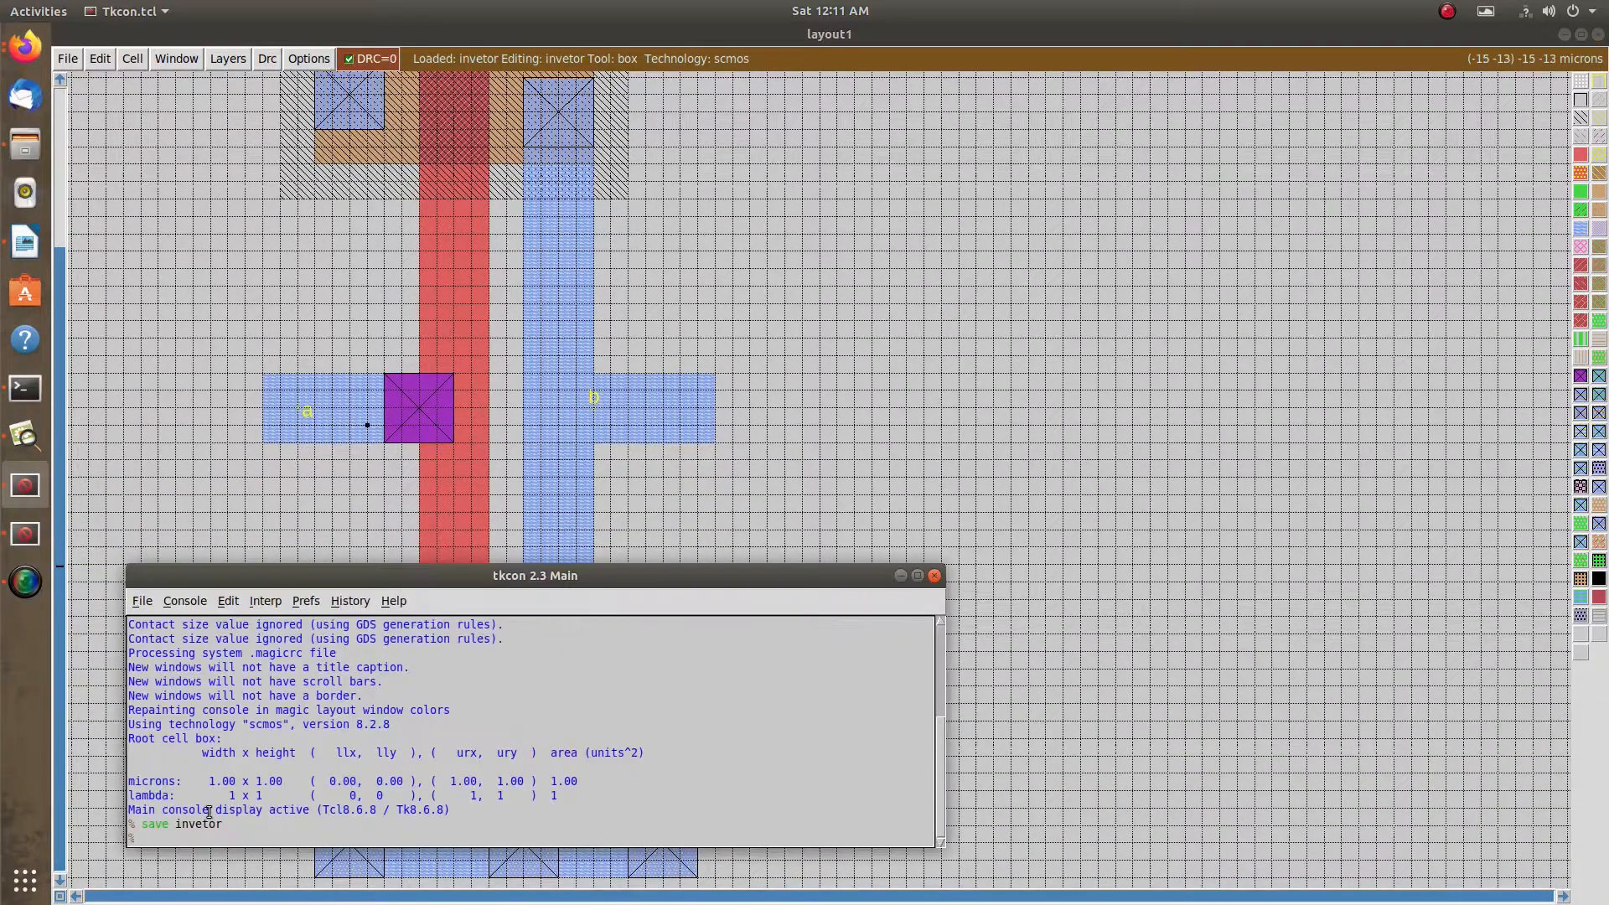
key("Up")
key("BackSpace")
key("BackSpace")
key("BackSpace")
key("BackSpace")
key("BackSpace")
key("BackSpace")
key("BackSpace")
key("BackSpace")
type("invetor")
key("Return")
Extract the whole layout with extract all and convert the result to a simulation netlist with ext2sim
type("extract")
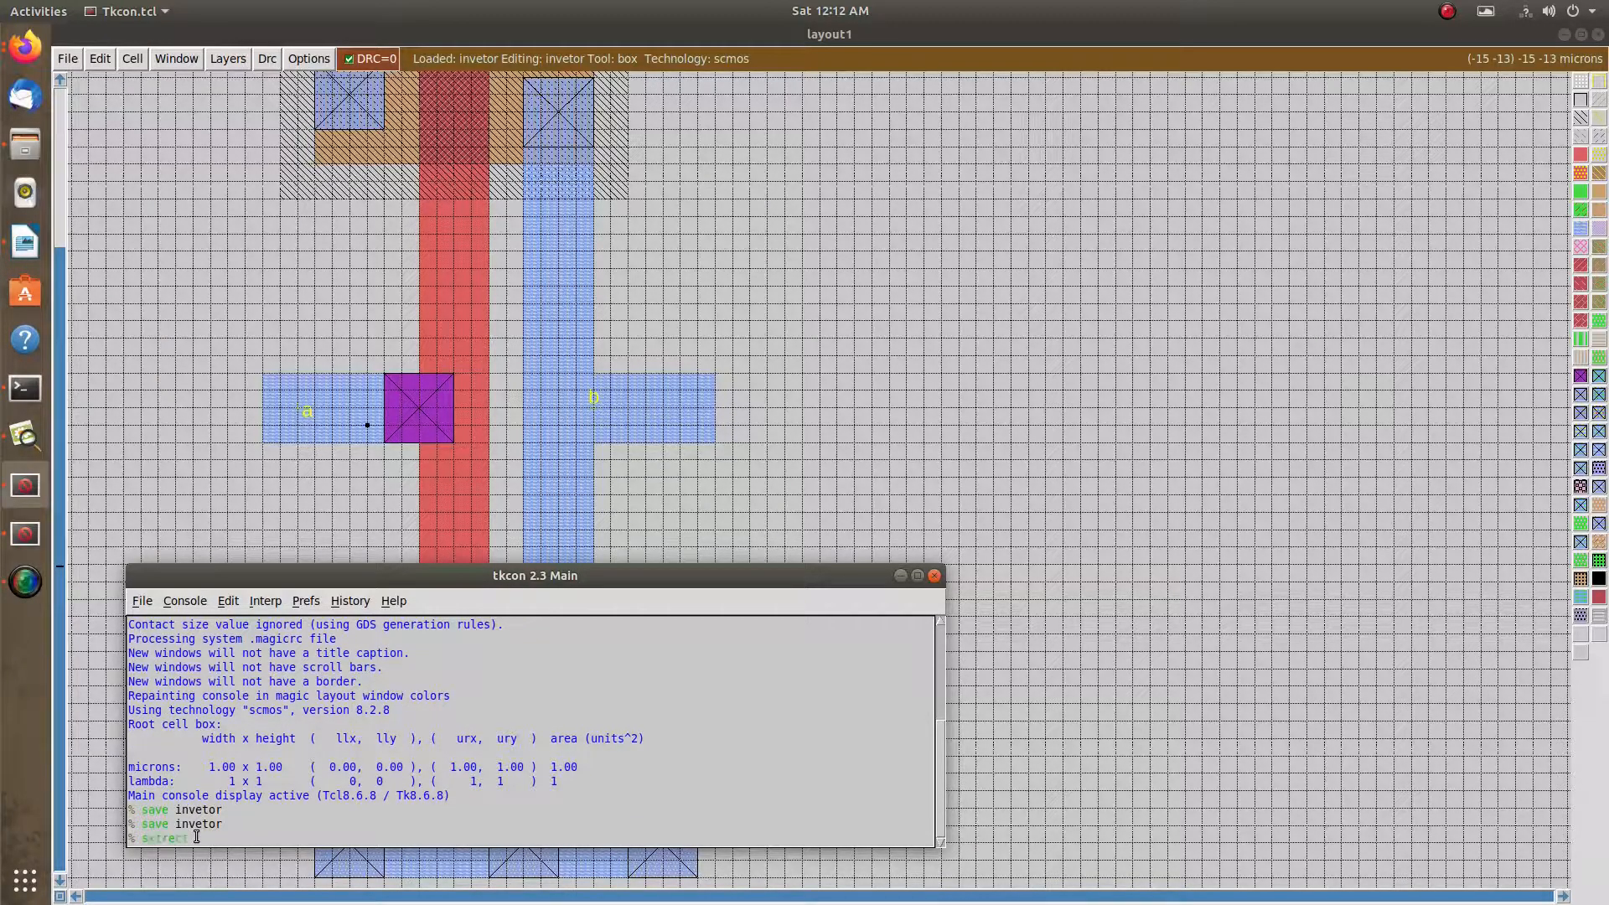
type(" all")
key("Return")
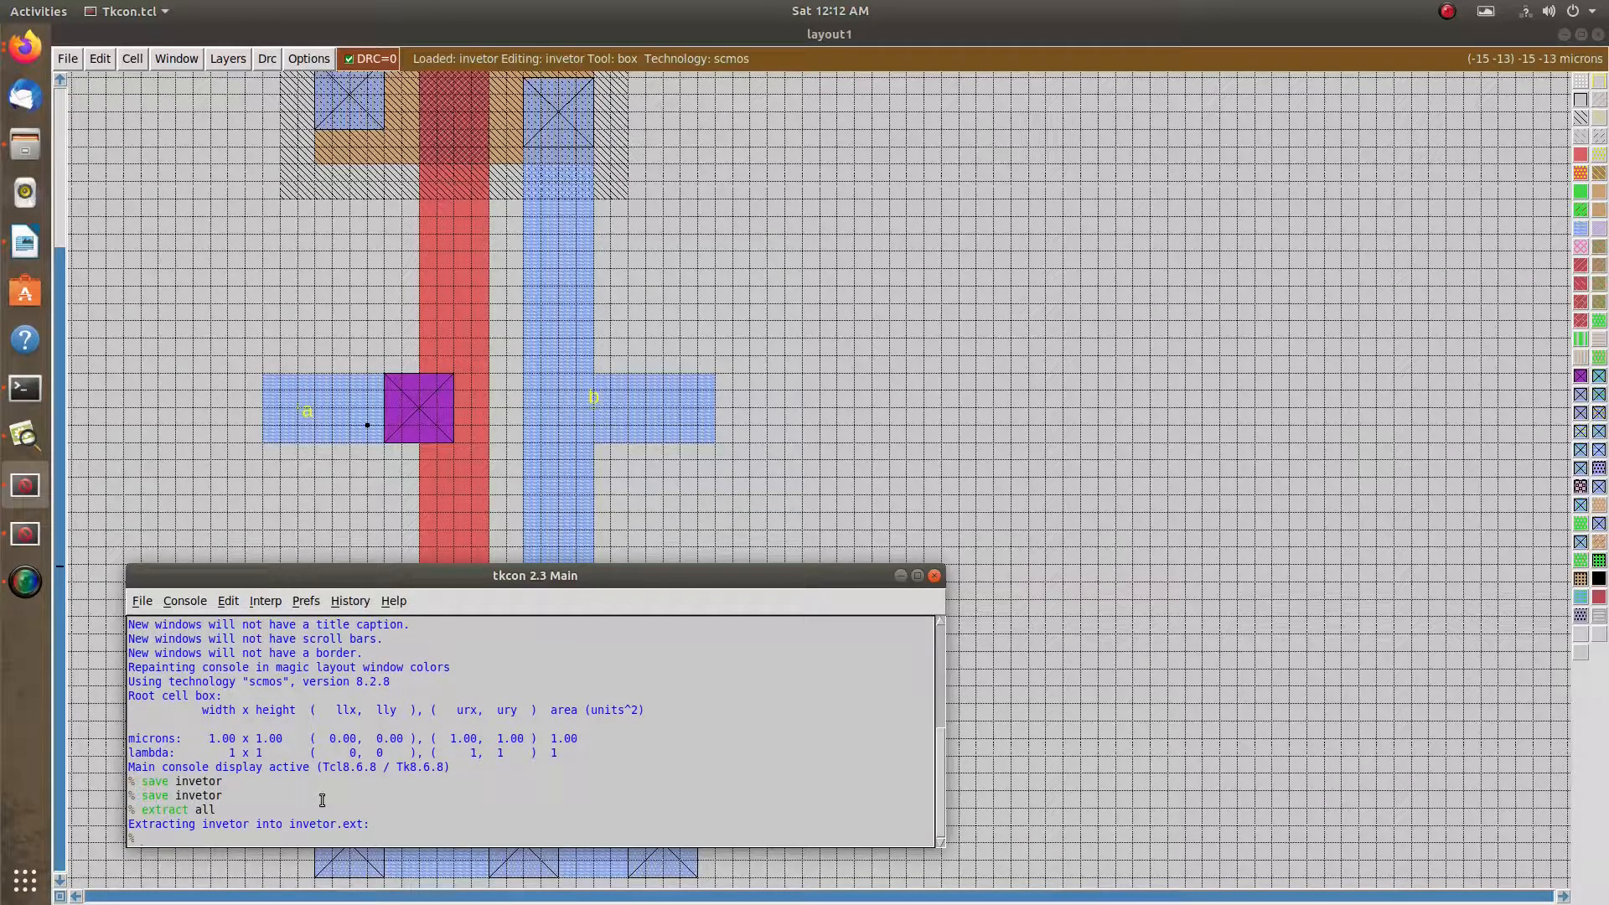
type("ext2sim")
key("Return")
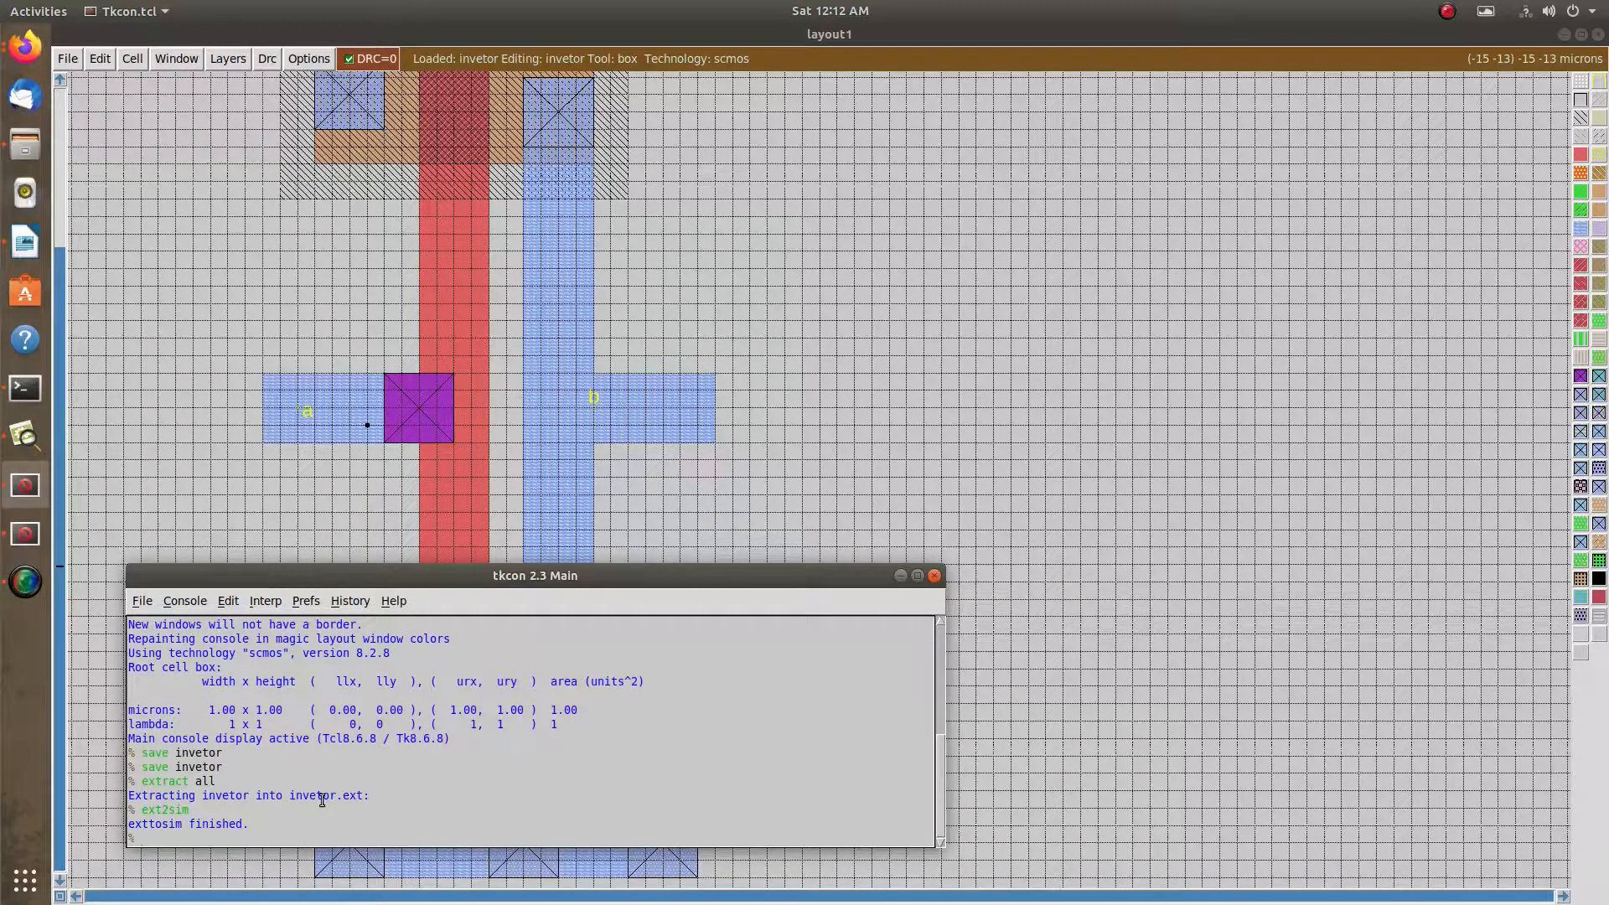
Start IRSIM on Invetor.sim and set the simulation step size to 50
type("ext2s")
key("BackSpace")
type("Invetor.sim")
key("Return")
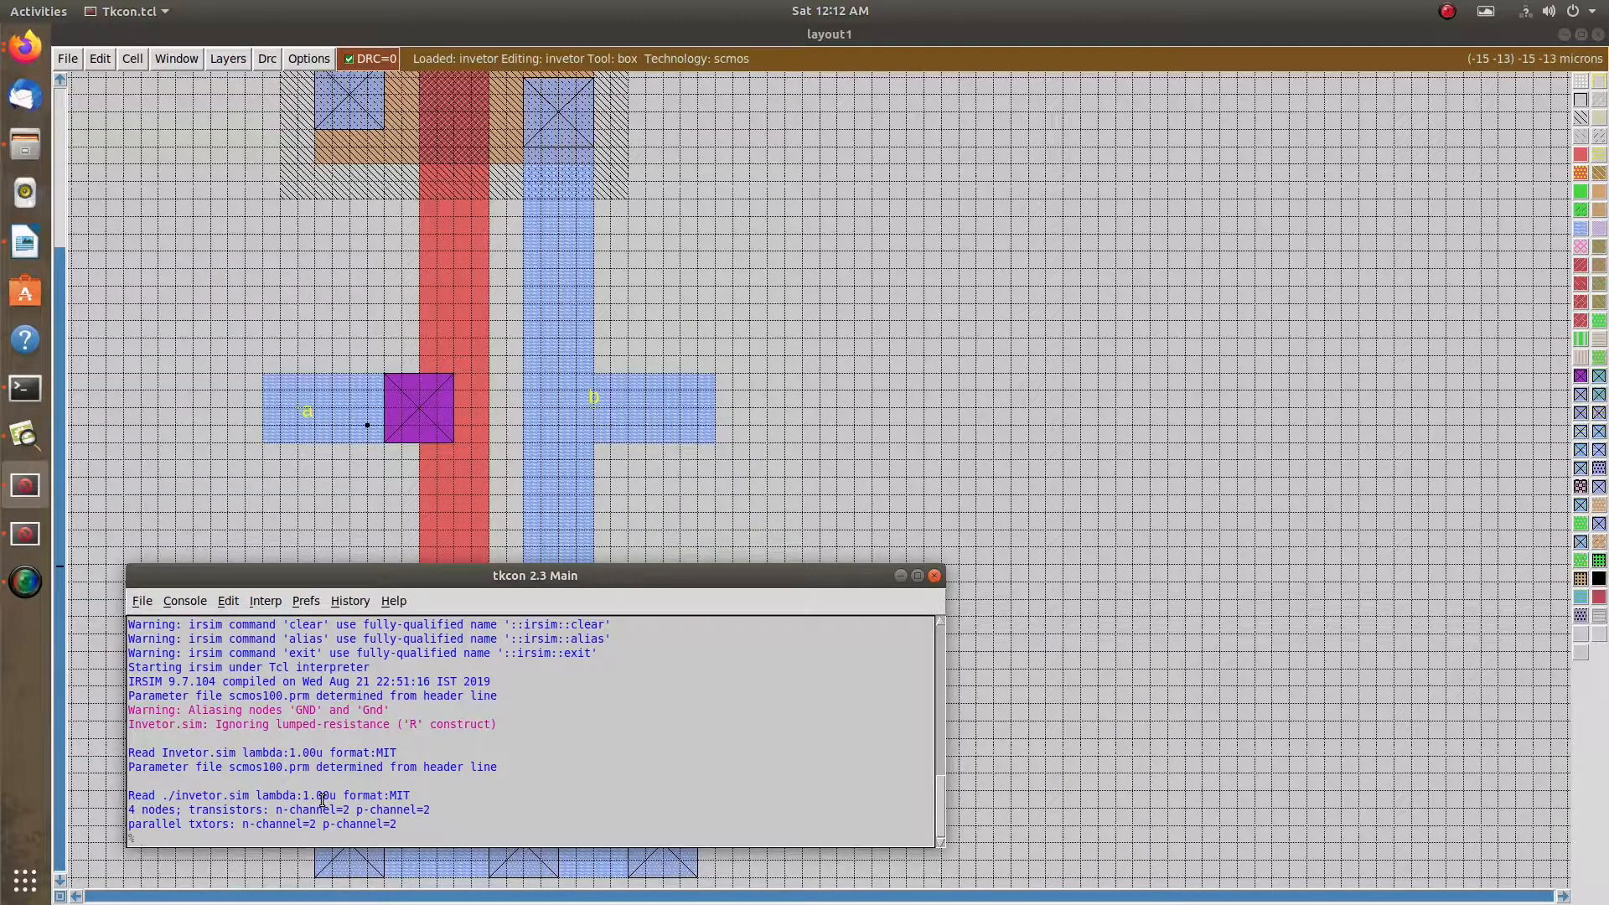
type("stepsize 50")
key("Return")
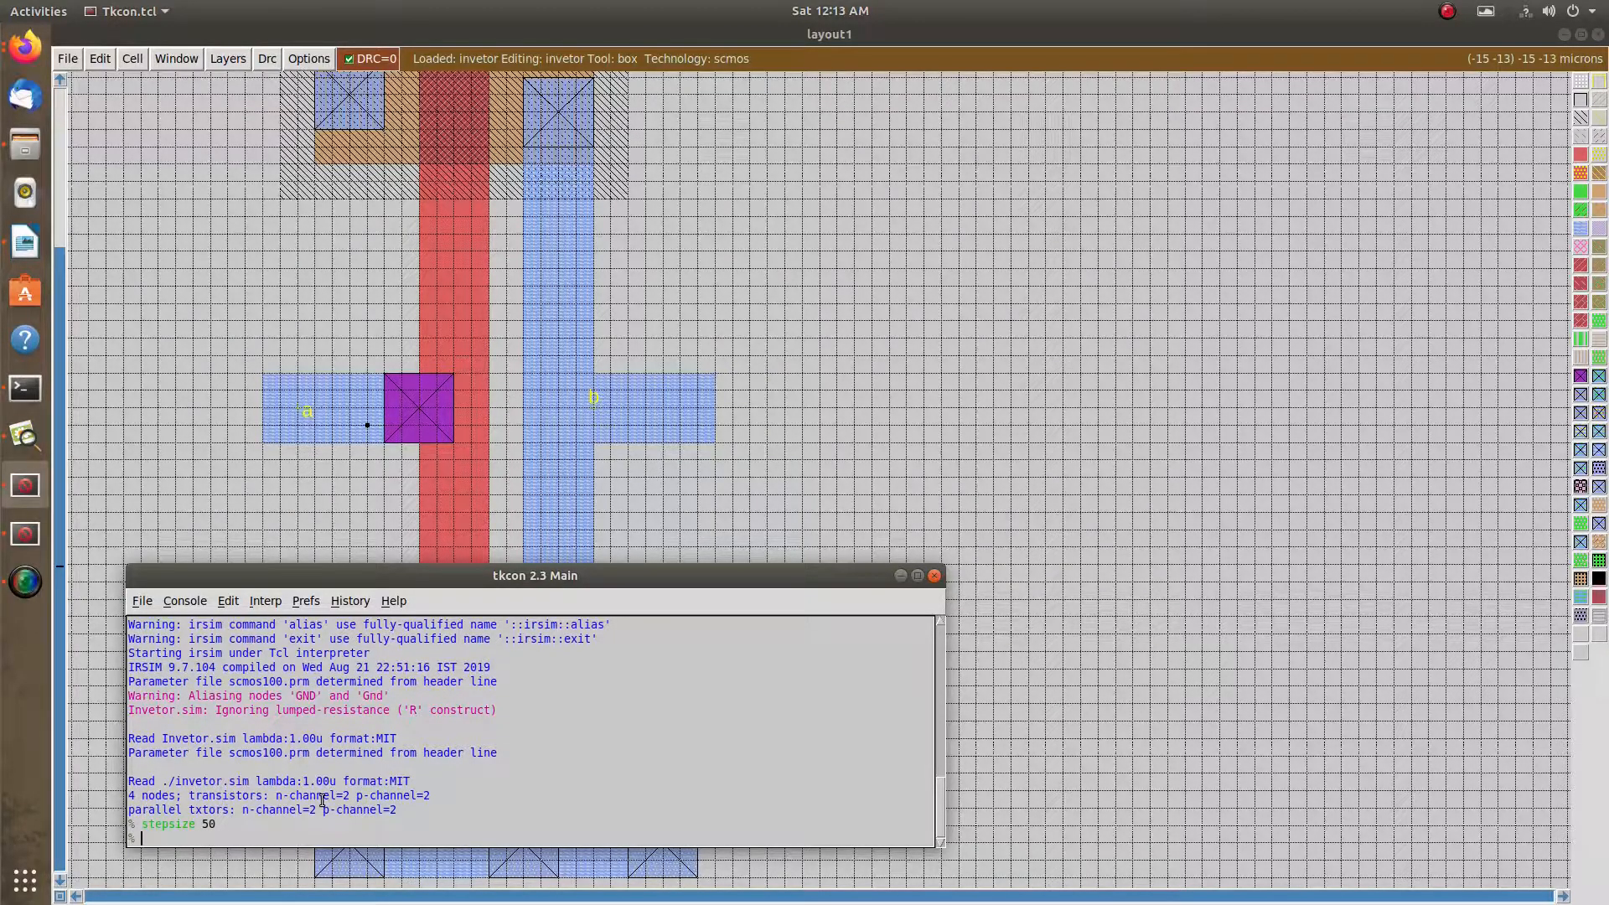
Drive the Vdd node high and the Gnd node low in the simulation
type("h Vdd")
scroll(524, 338, "up", 2)
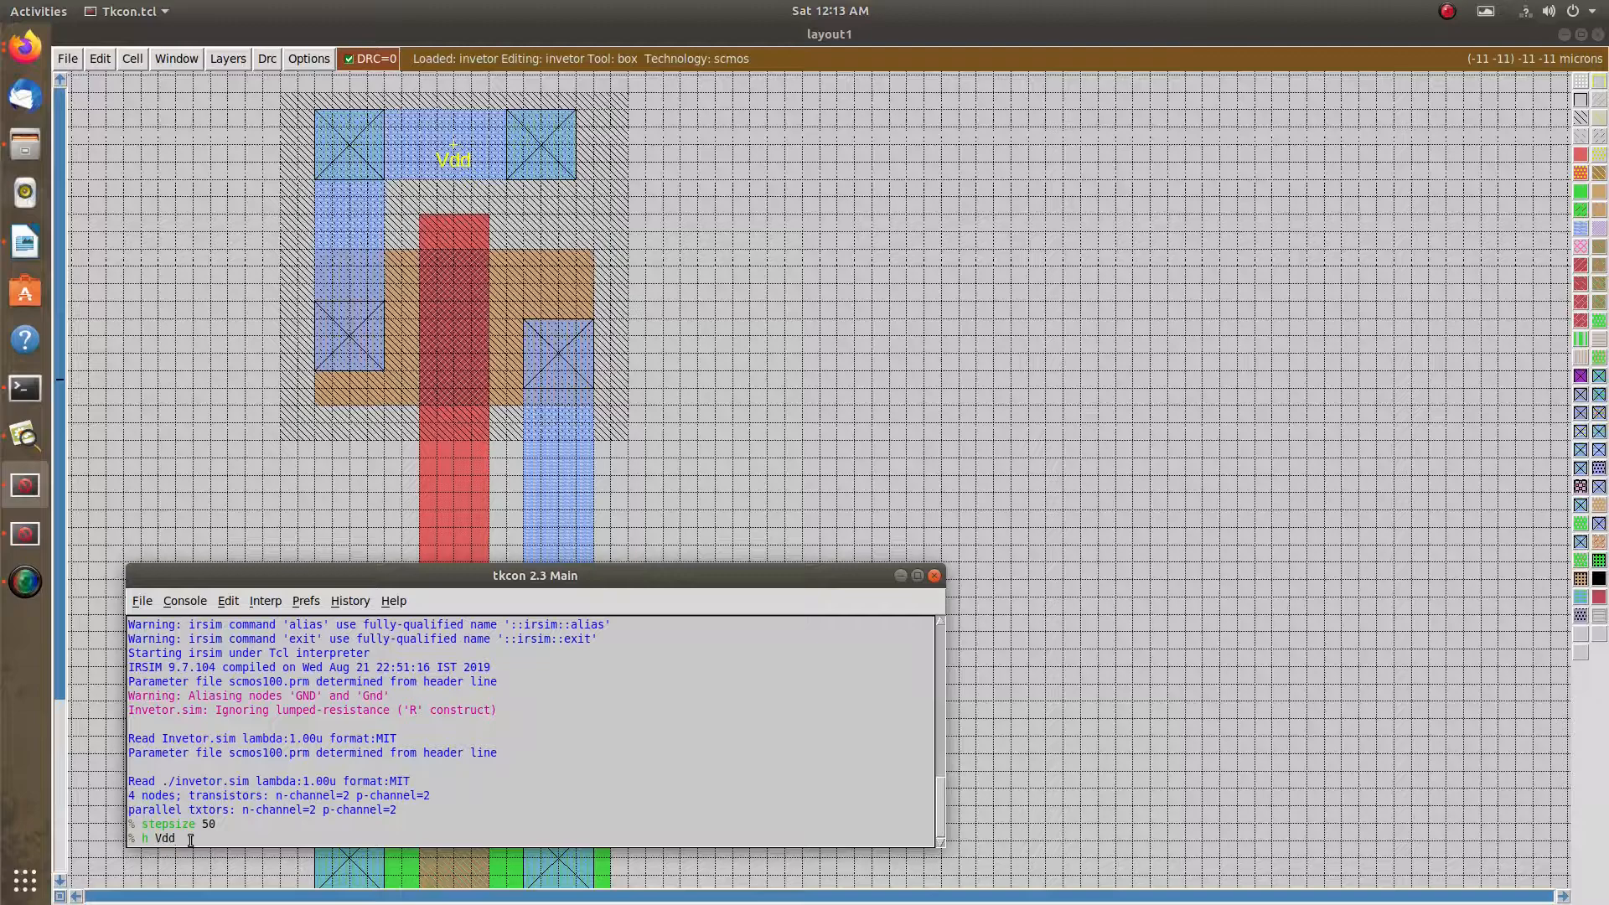
key("Return")
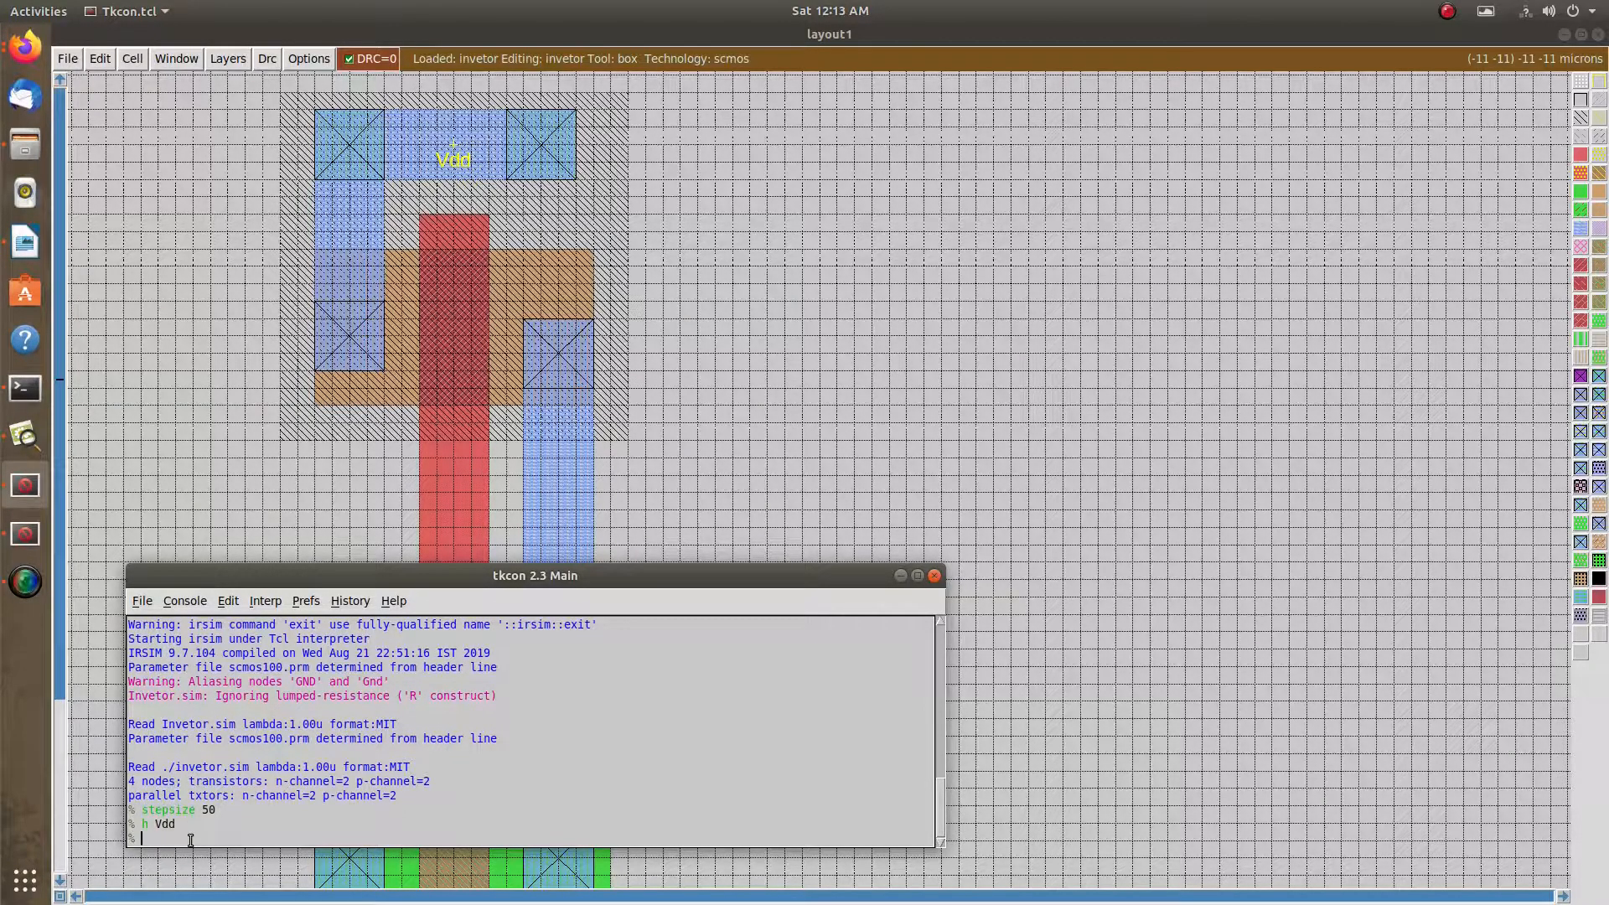
type("l Gnd")
key("Return")
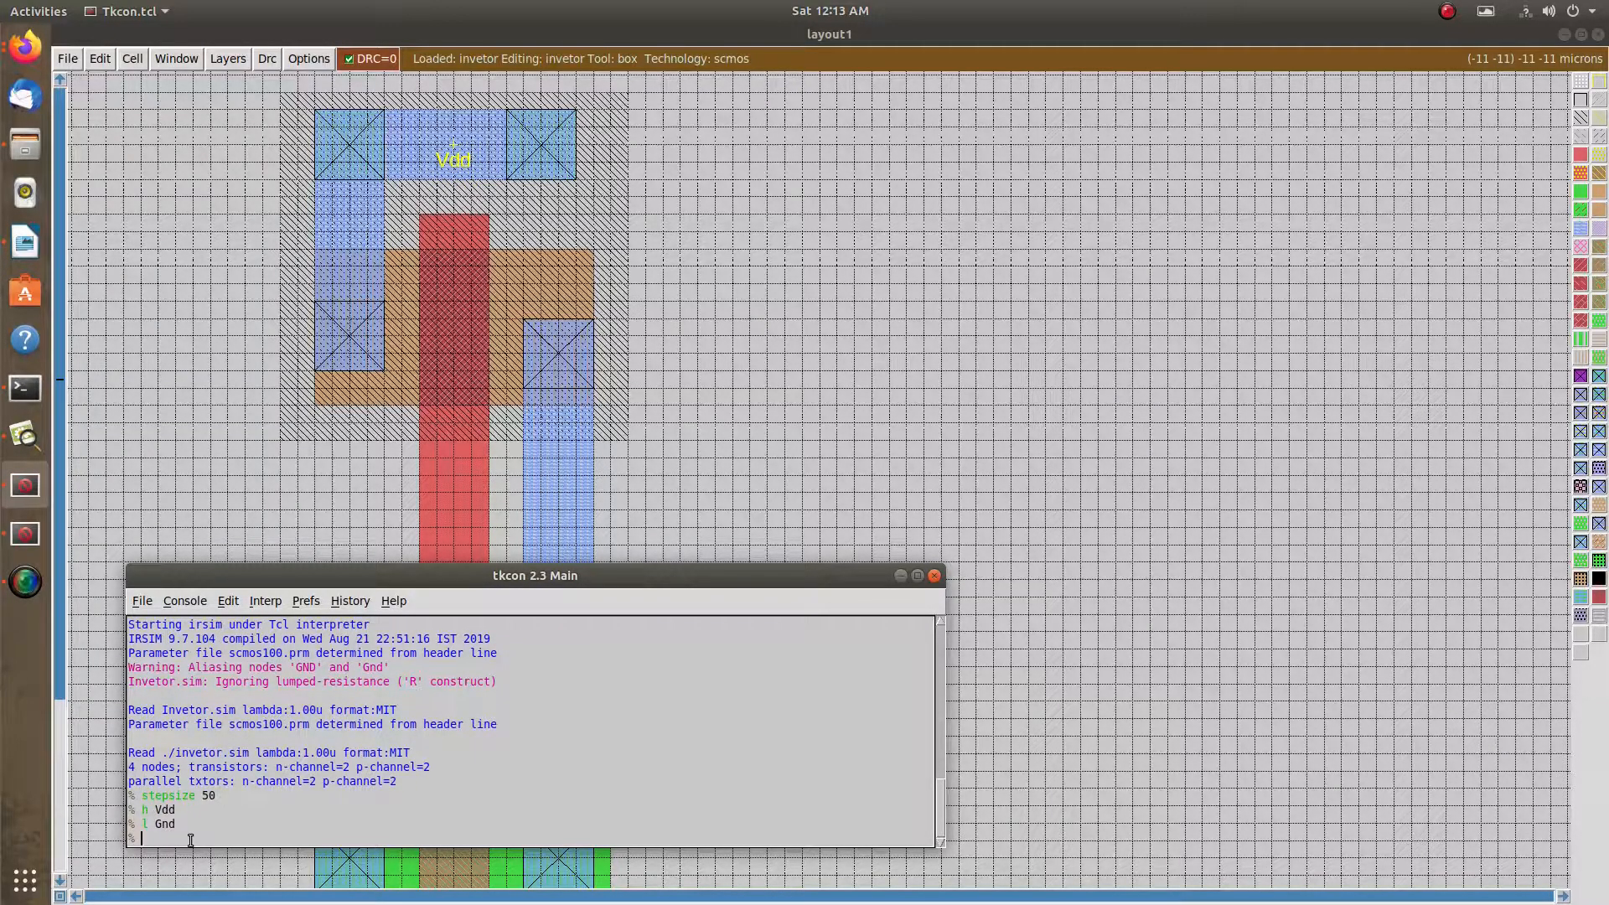
Watch nodes a and b and run one simulation step
type("w a b")
key("Return")
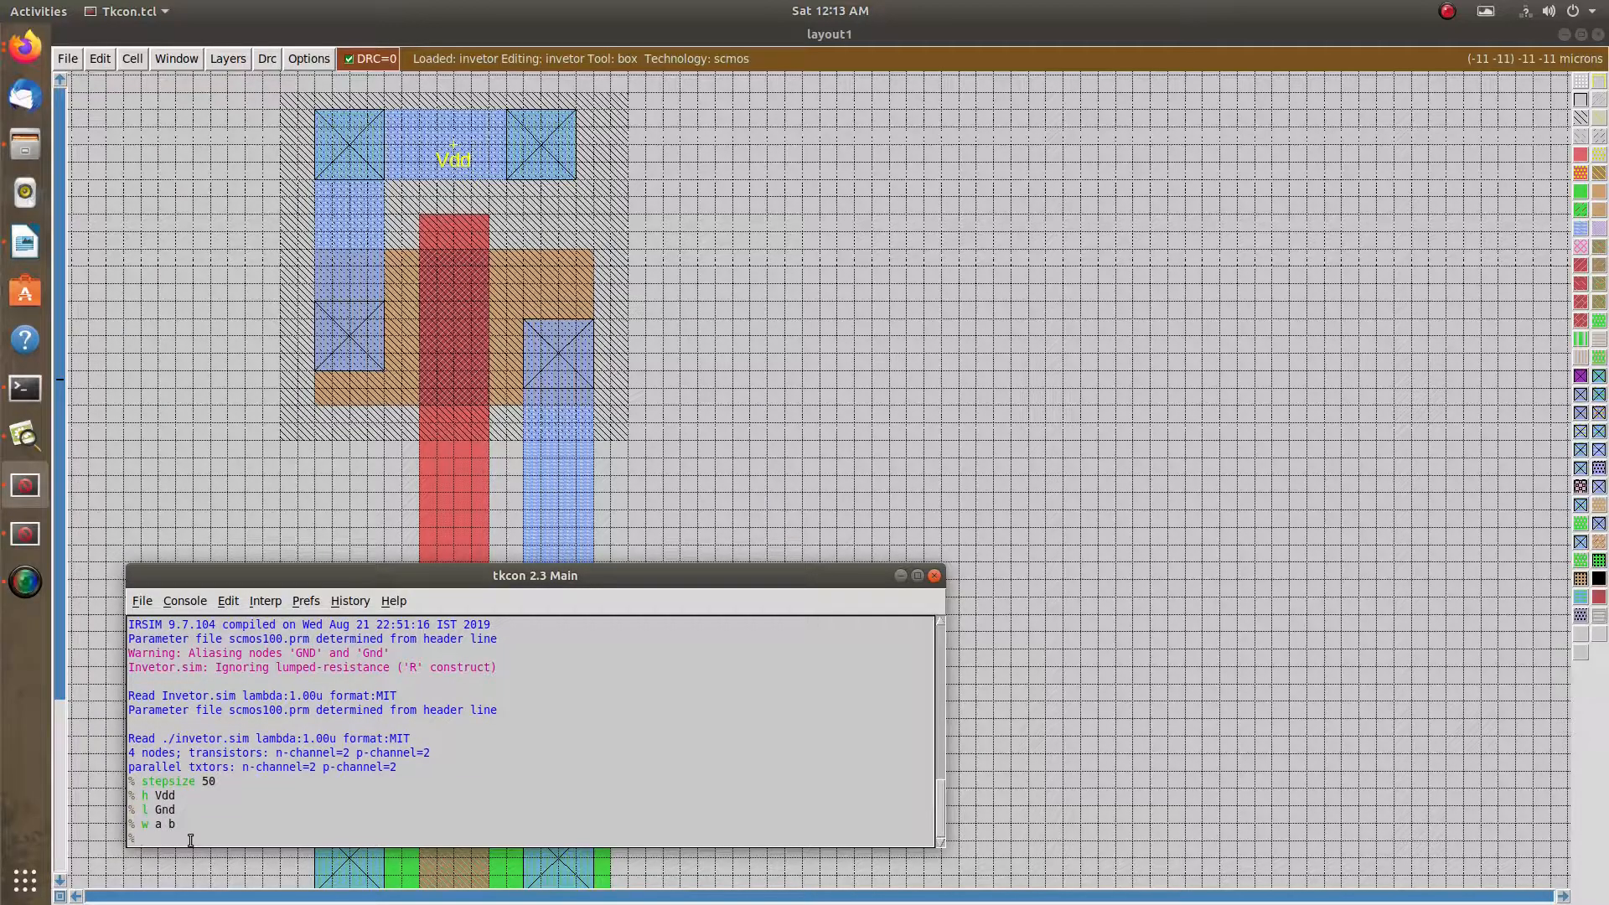
type("s")
key("Return")
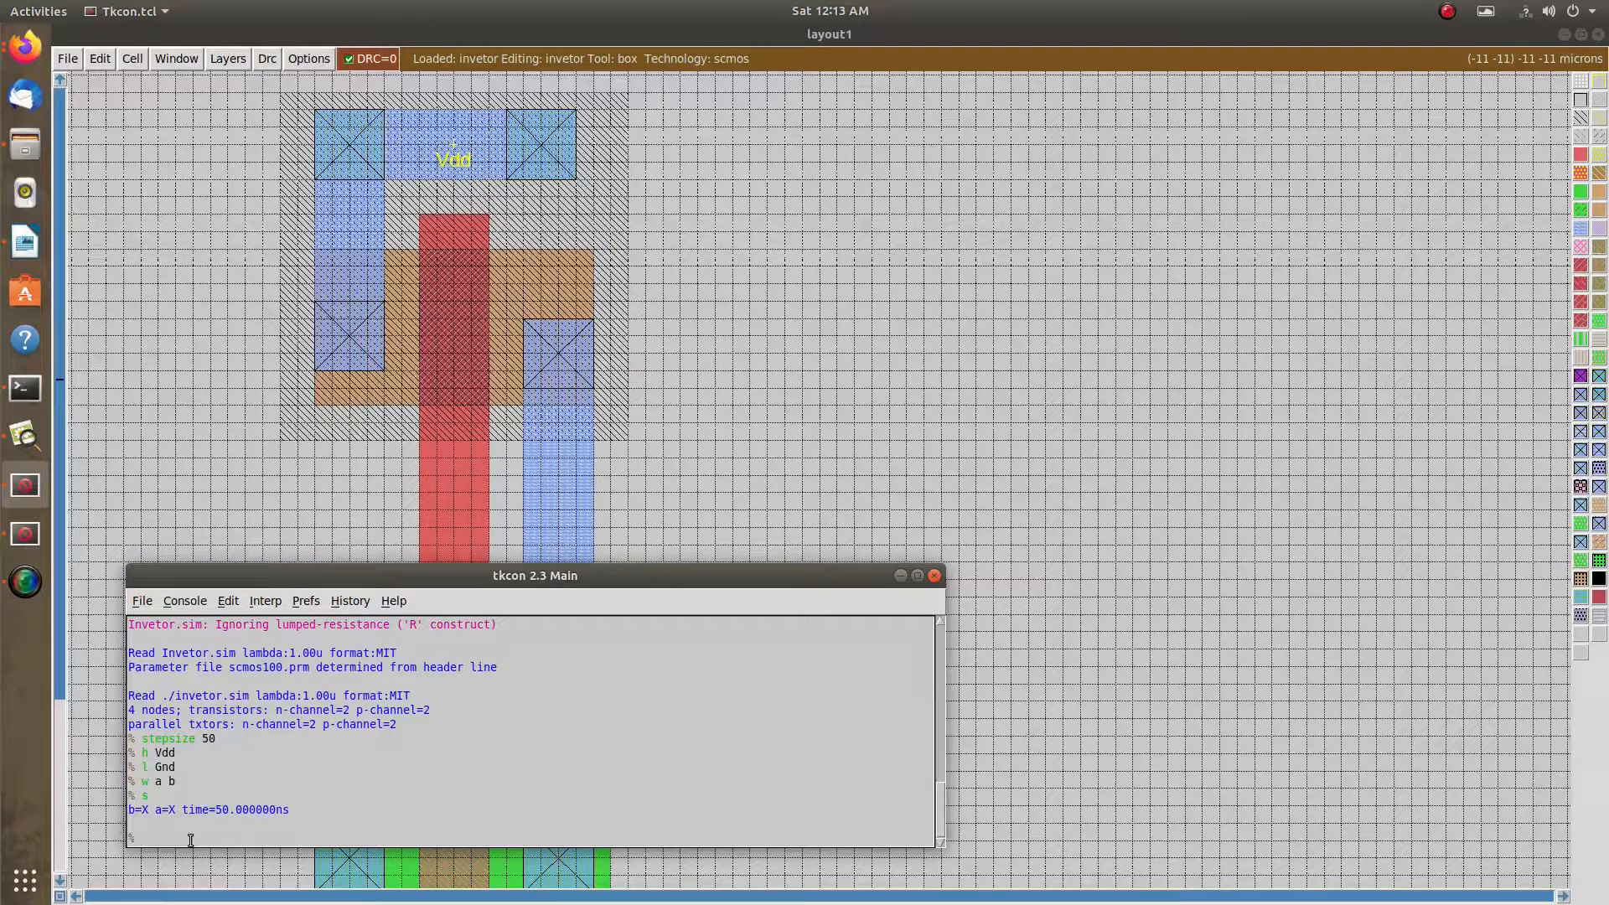
Drive input node a low and move the tkcon console off the metal1 input strip
type("l a")
key("Return")
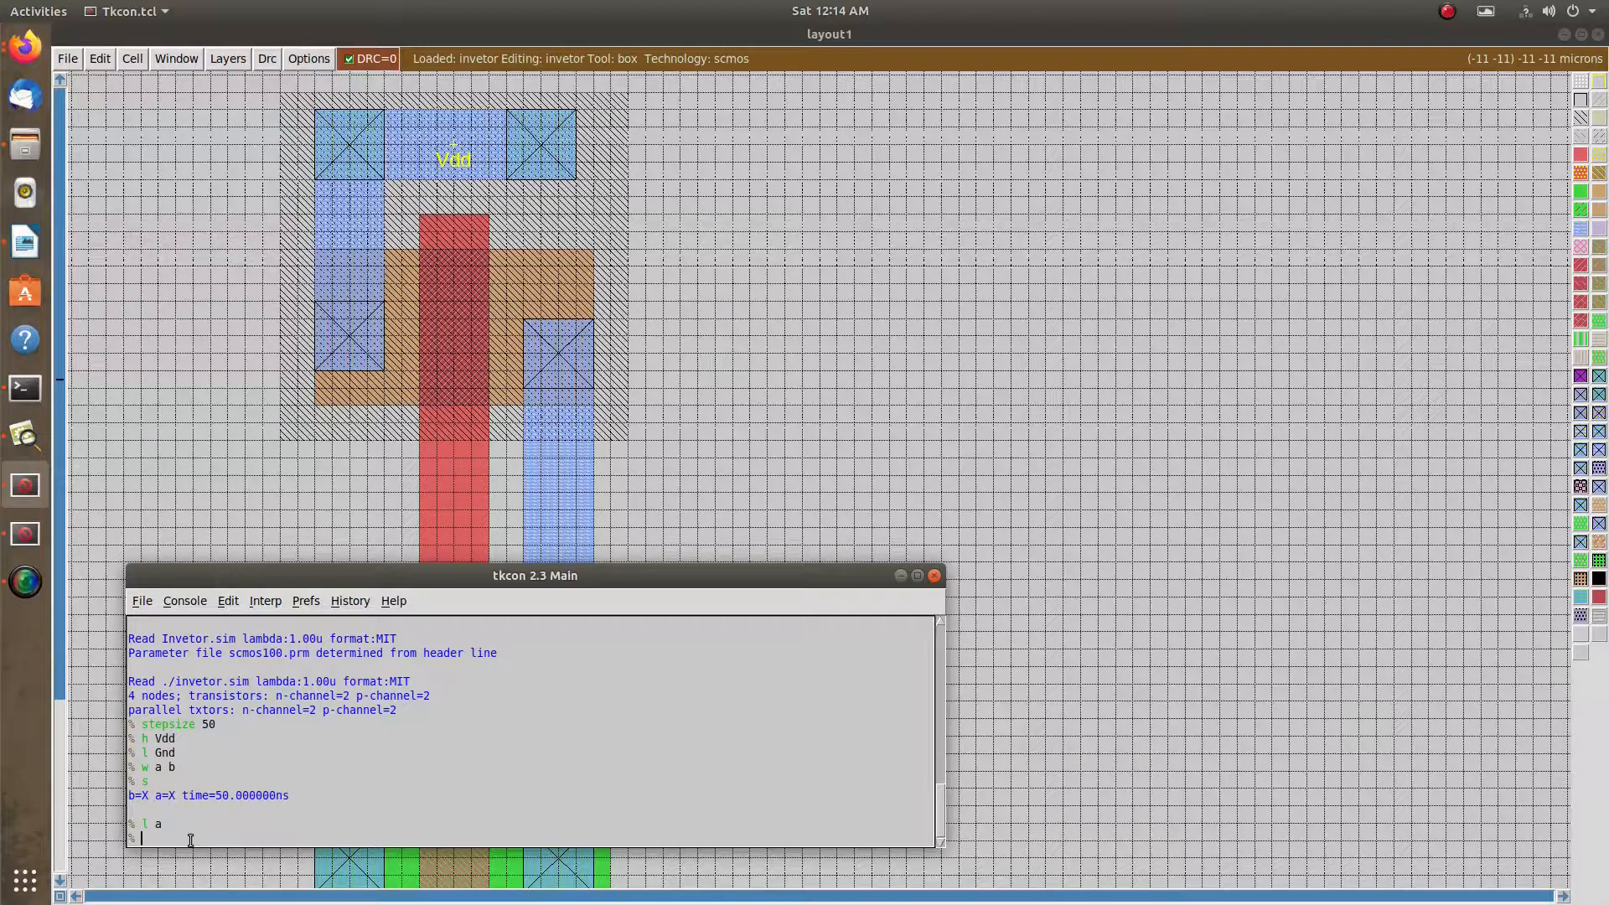
left_click_drag(697, 577, 1191, 490)
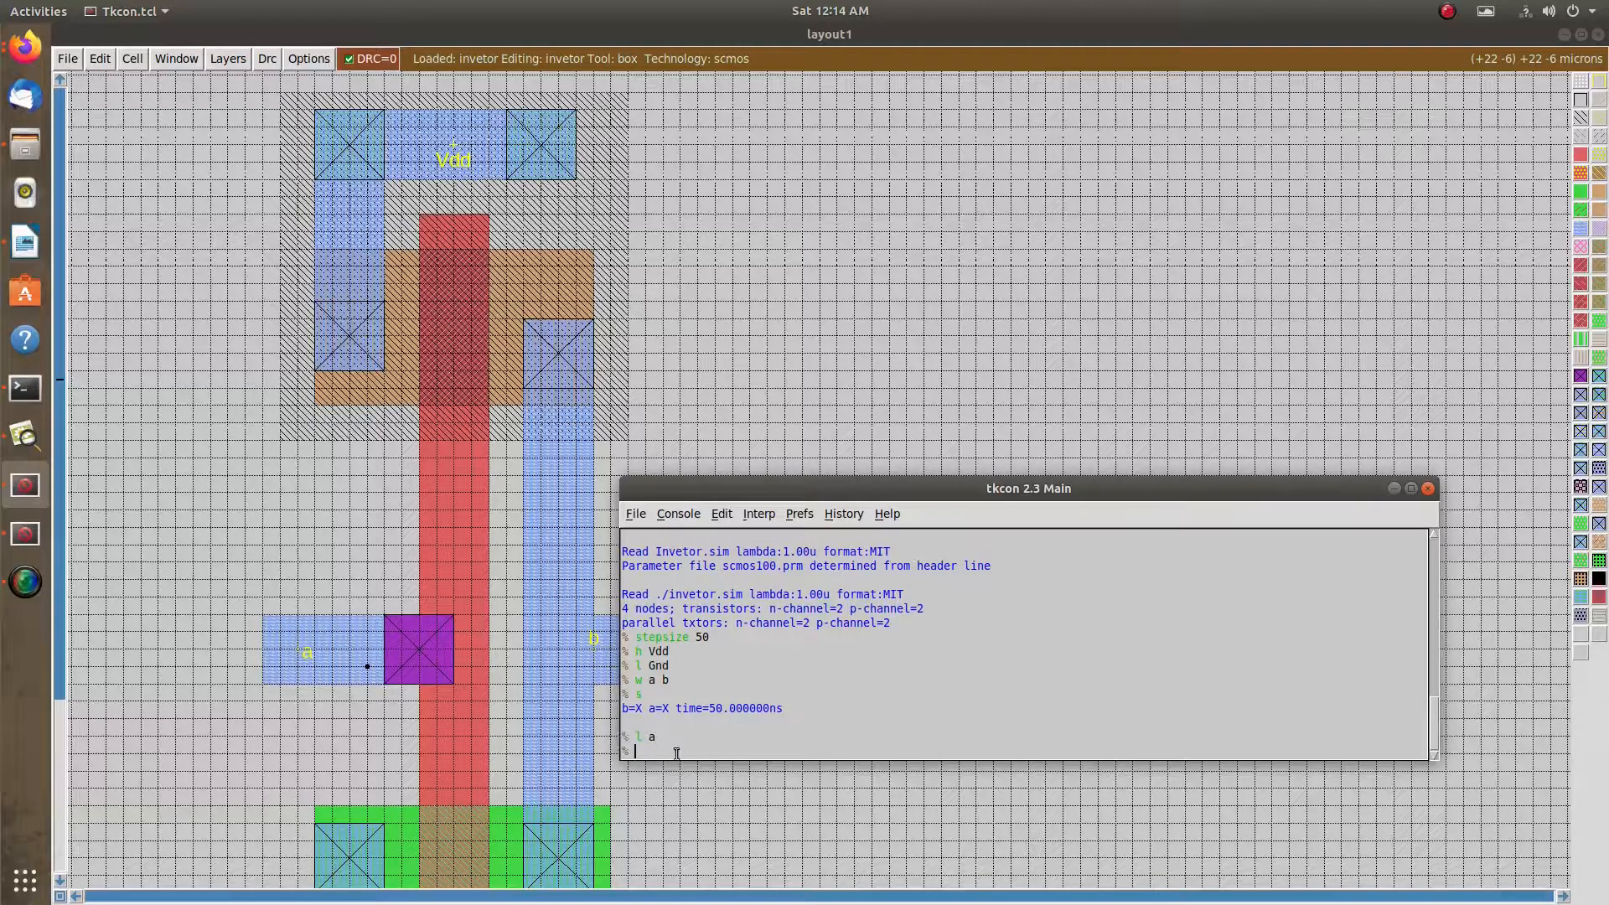
Run one simulation step with input a low, and drive a high for another step, keeping the console clear of output b
left_click_drag(957, 486, 1081, 481)
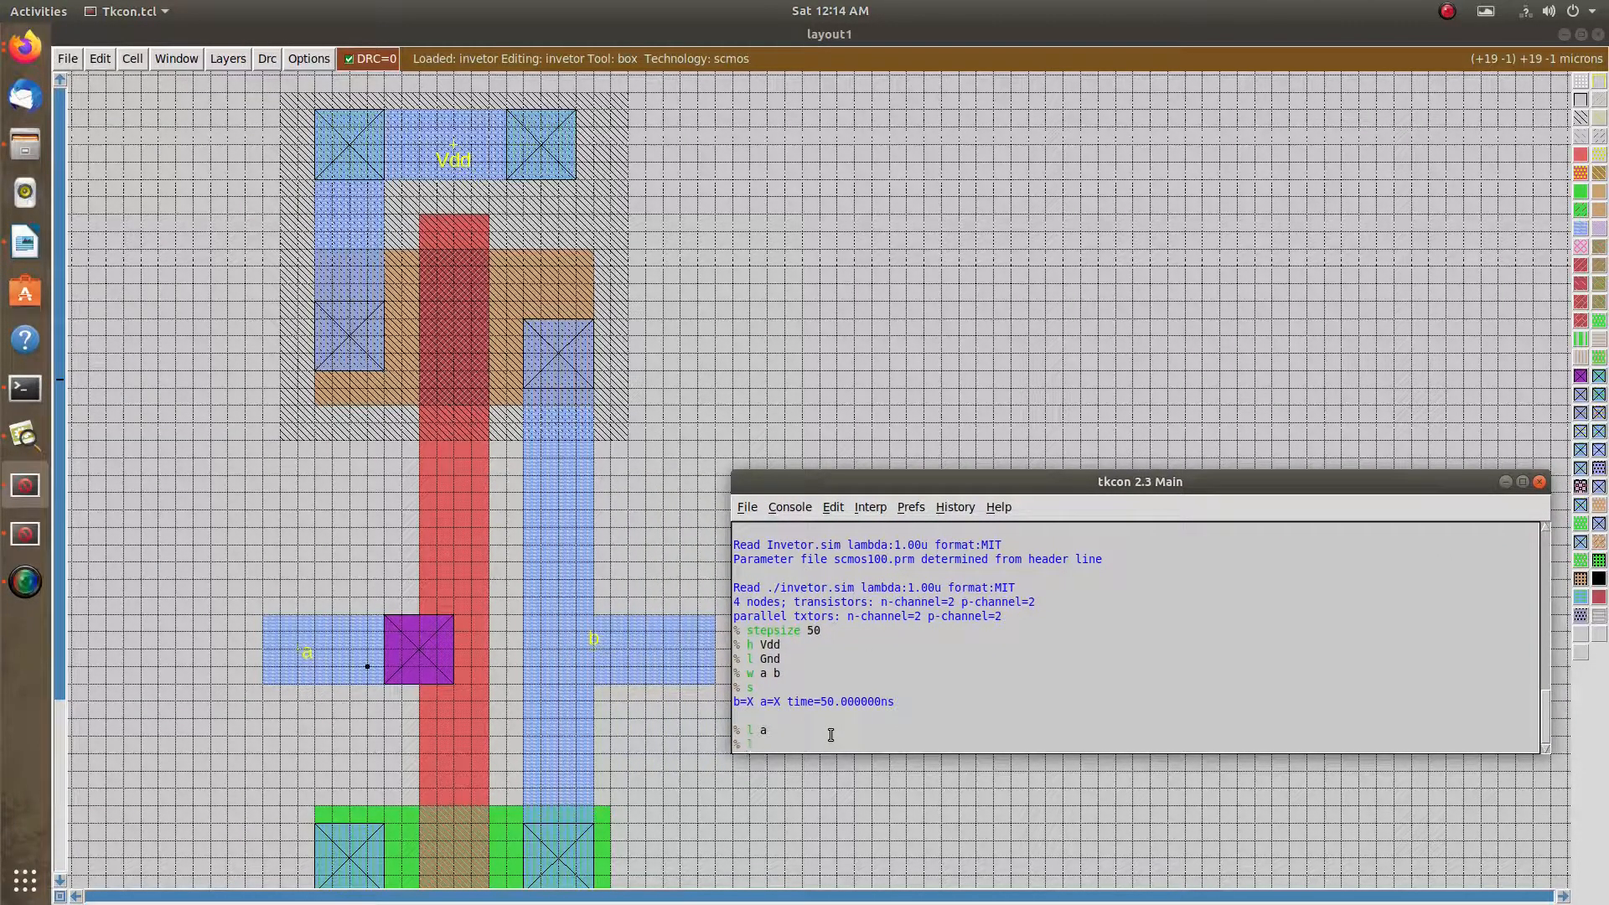
key("Return")
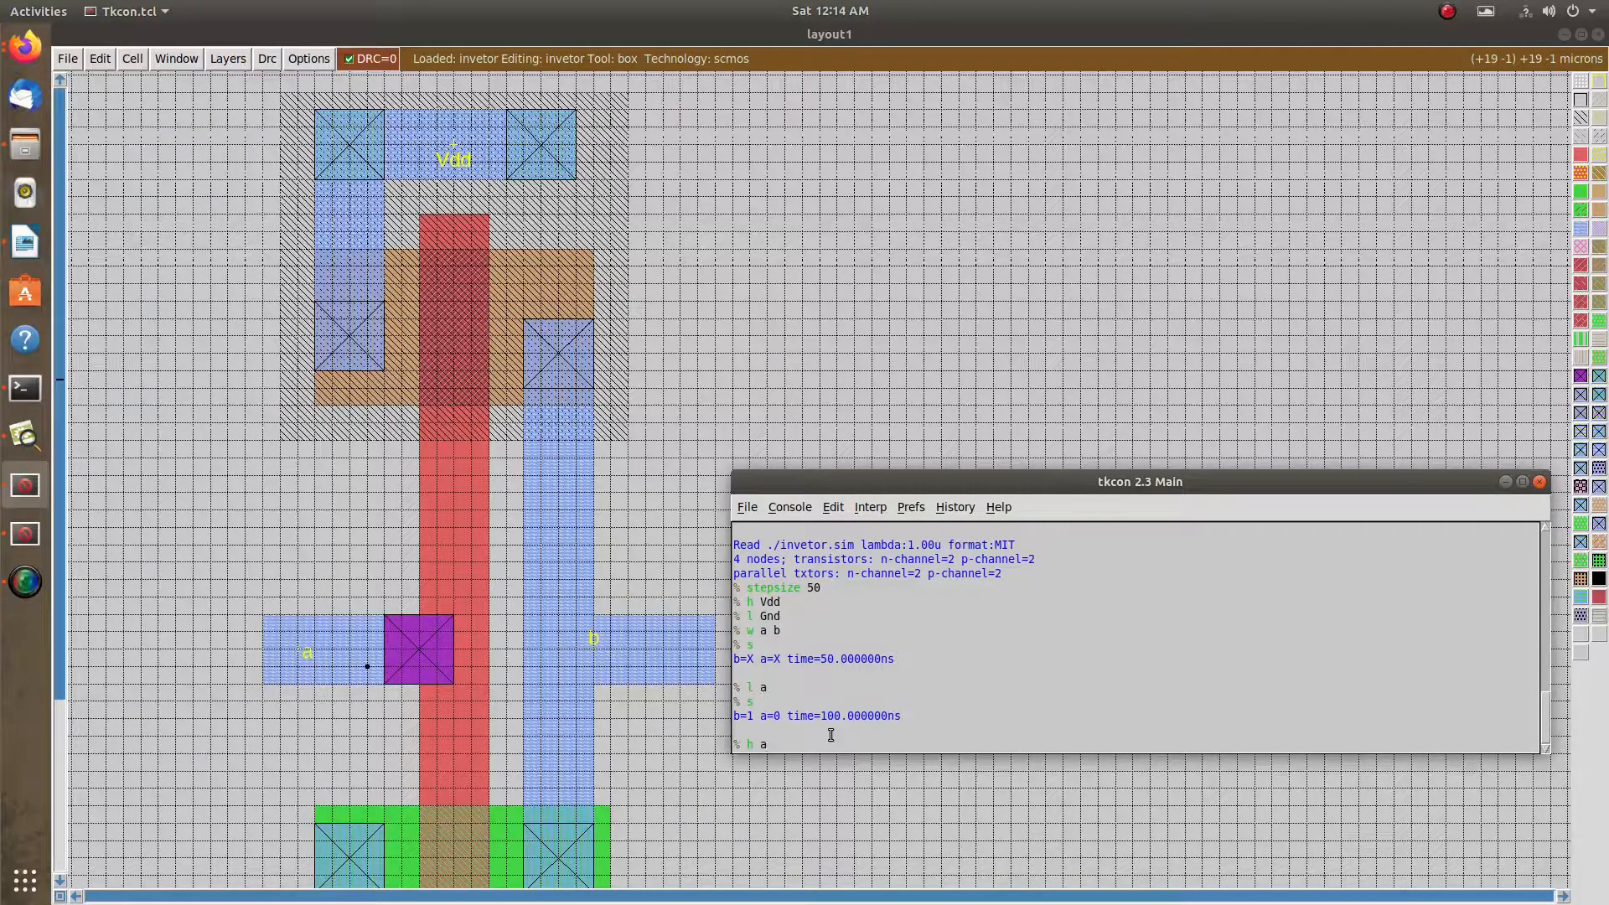
key("Return")
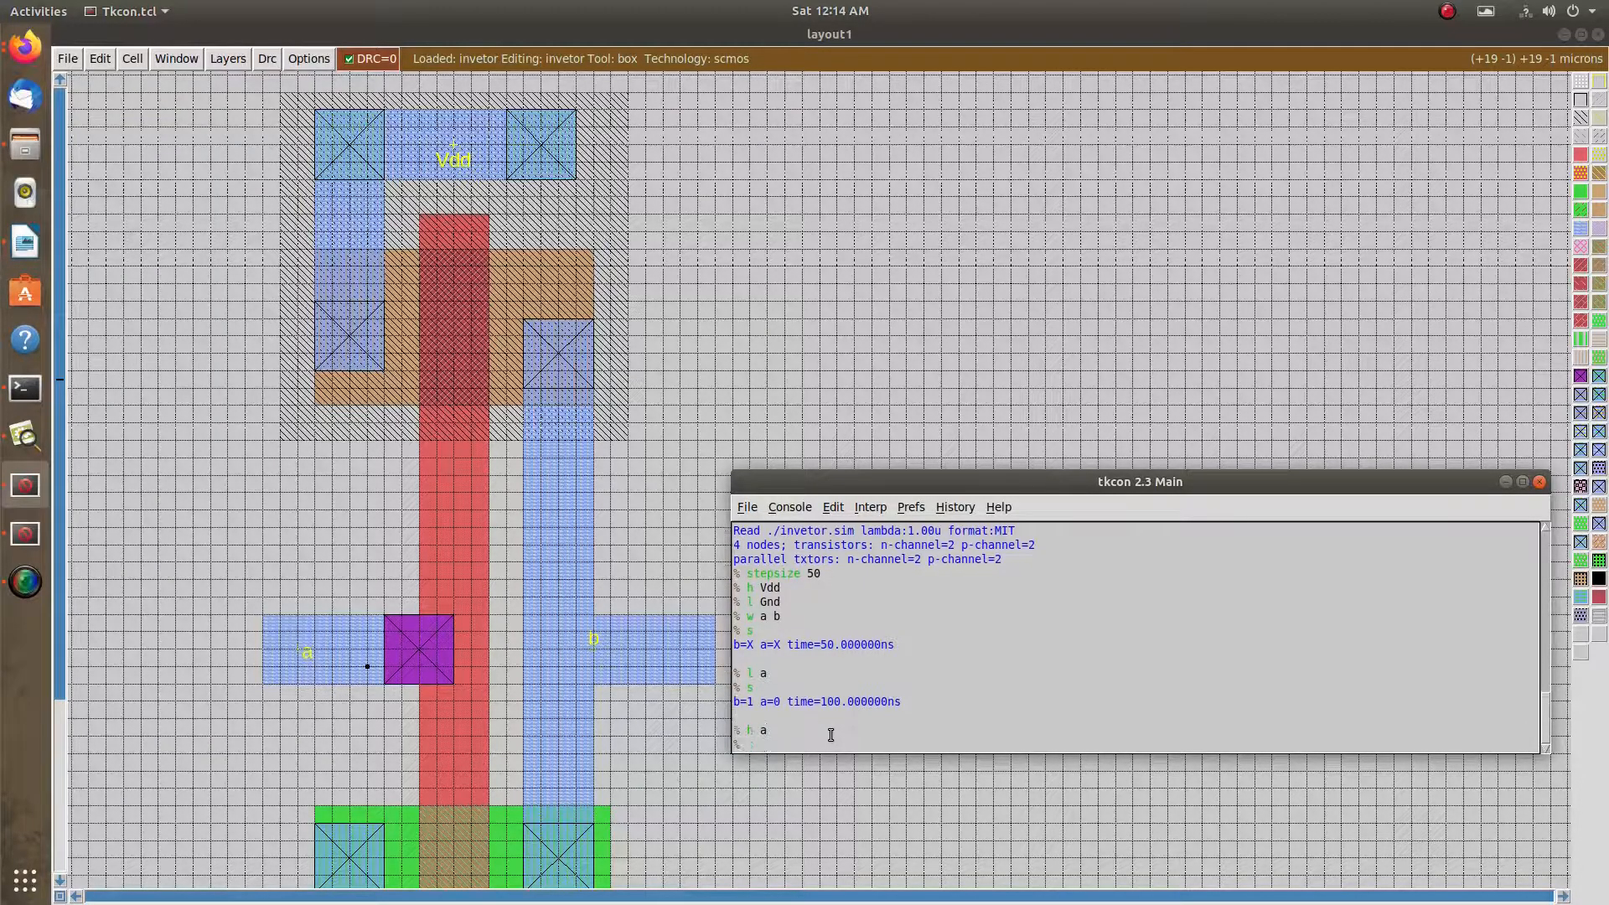
type("s")
key("Return")
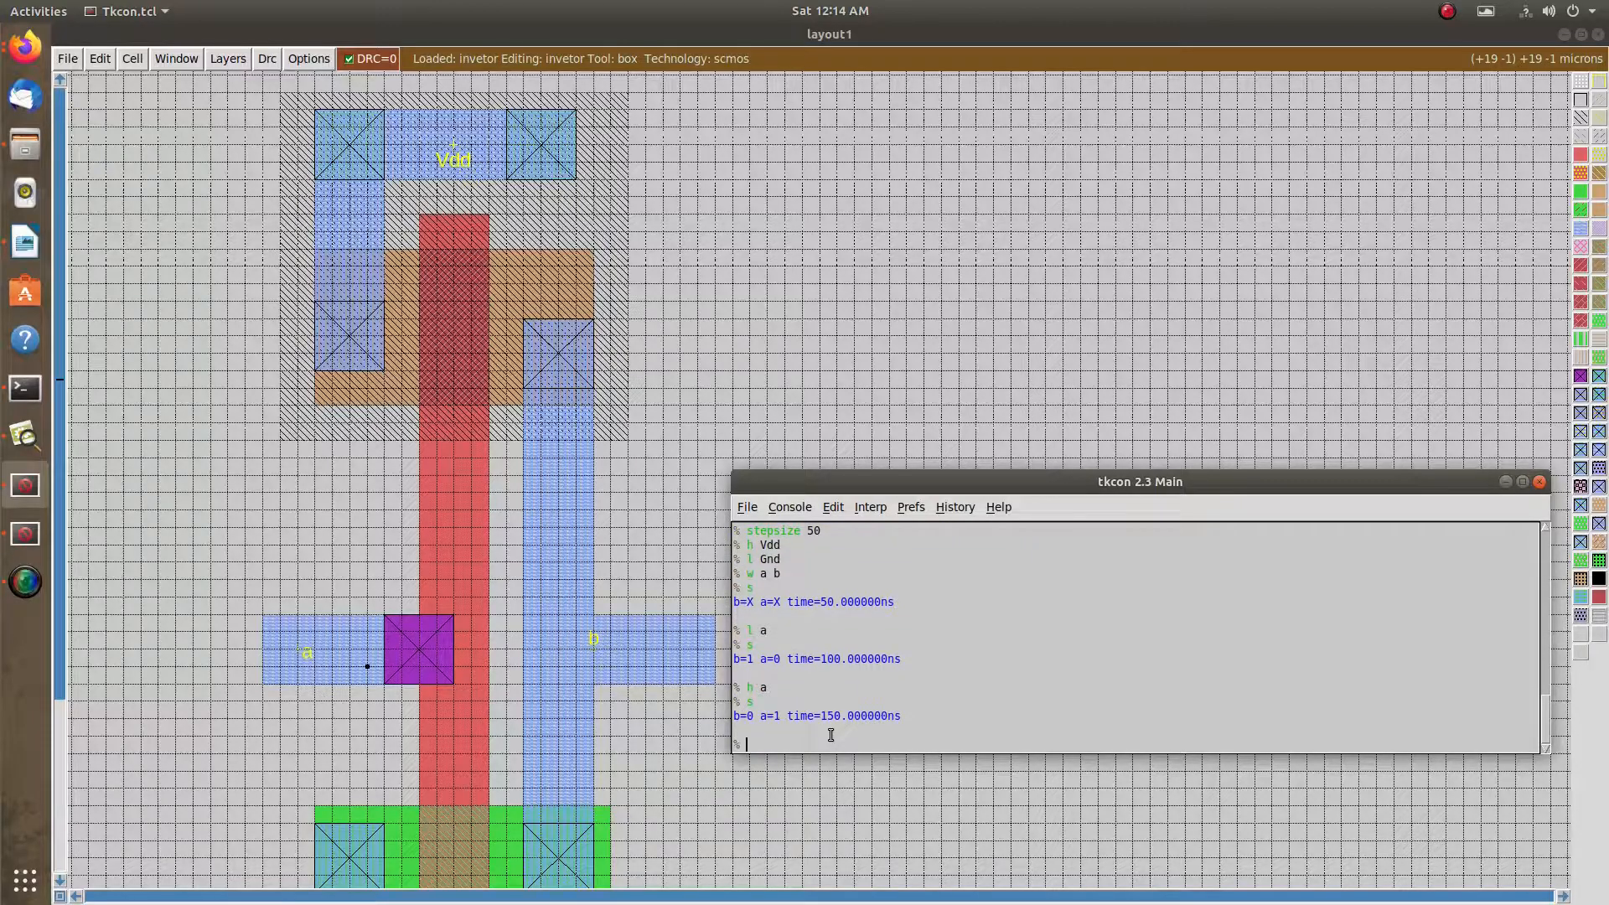
Plot nodes a and b in the logic analyzer with the ana command
type("ana")
type("a b")
key("Return")
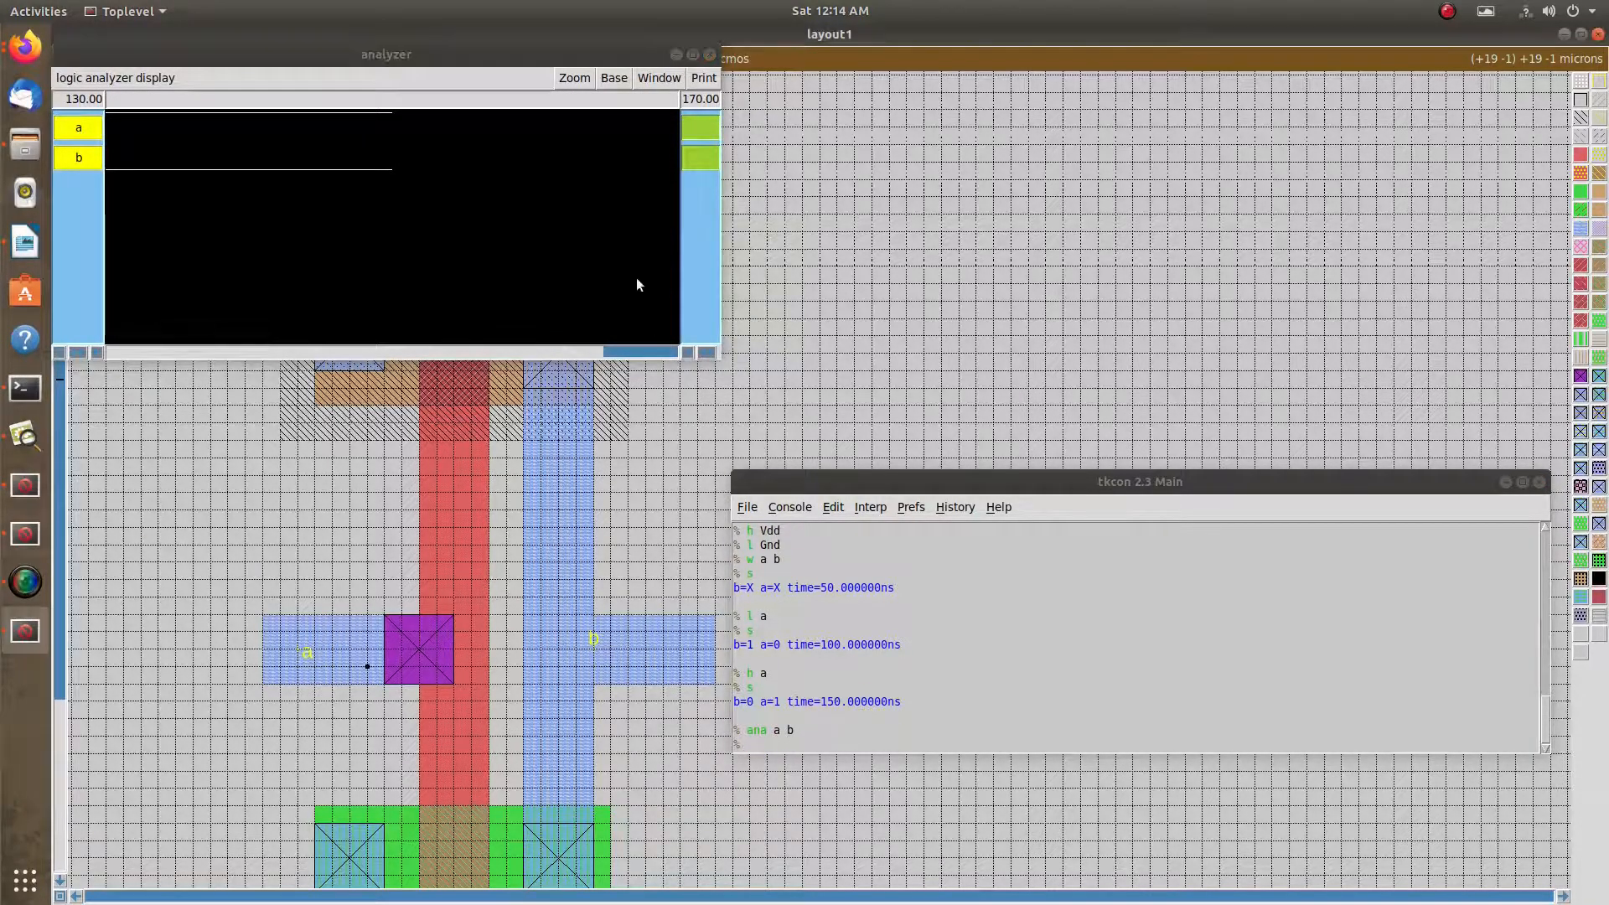
left_click(693, 55)
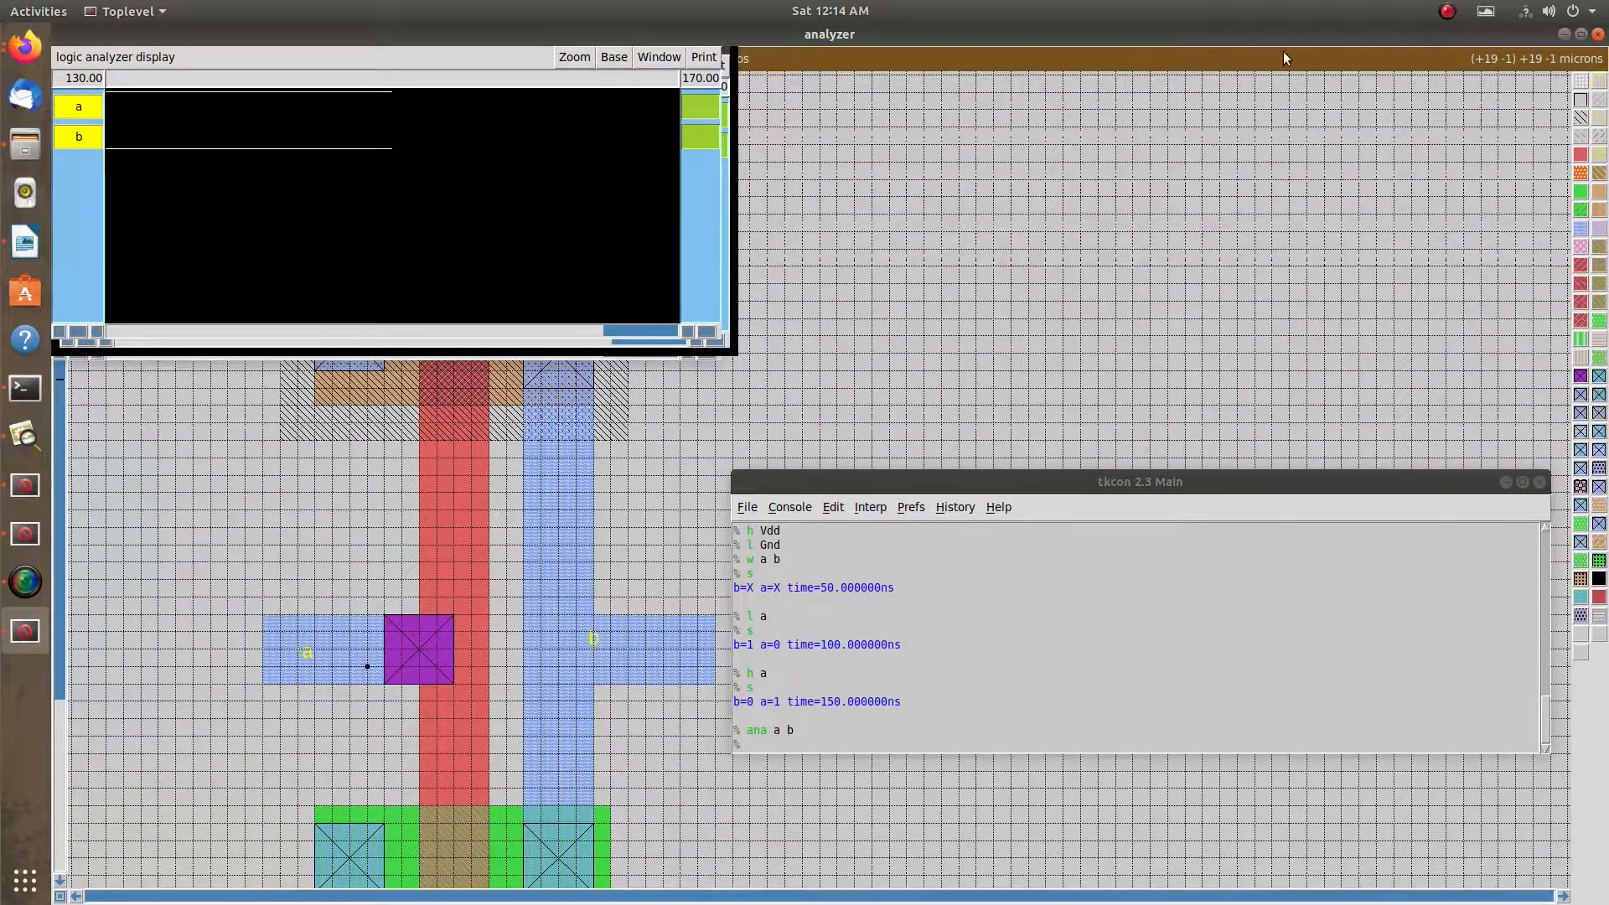
left_click(1563, 33)
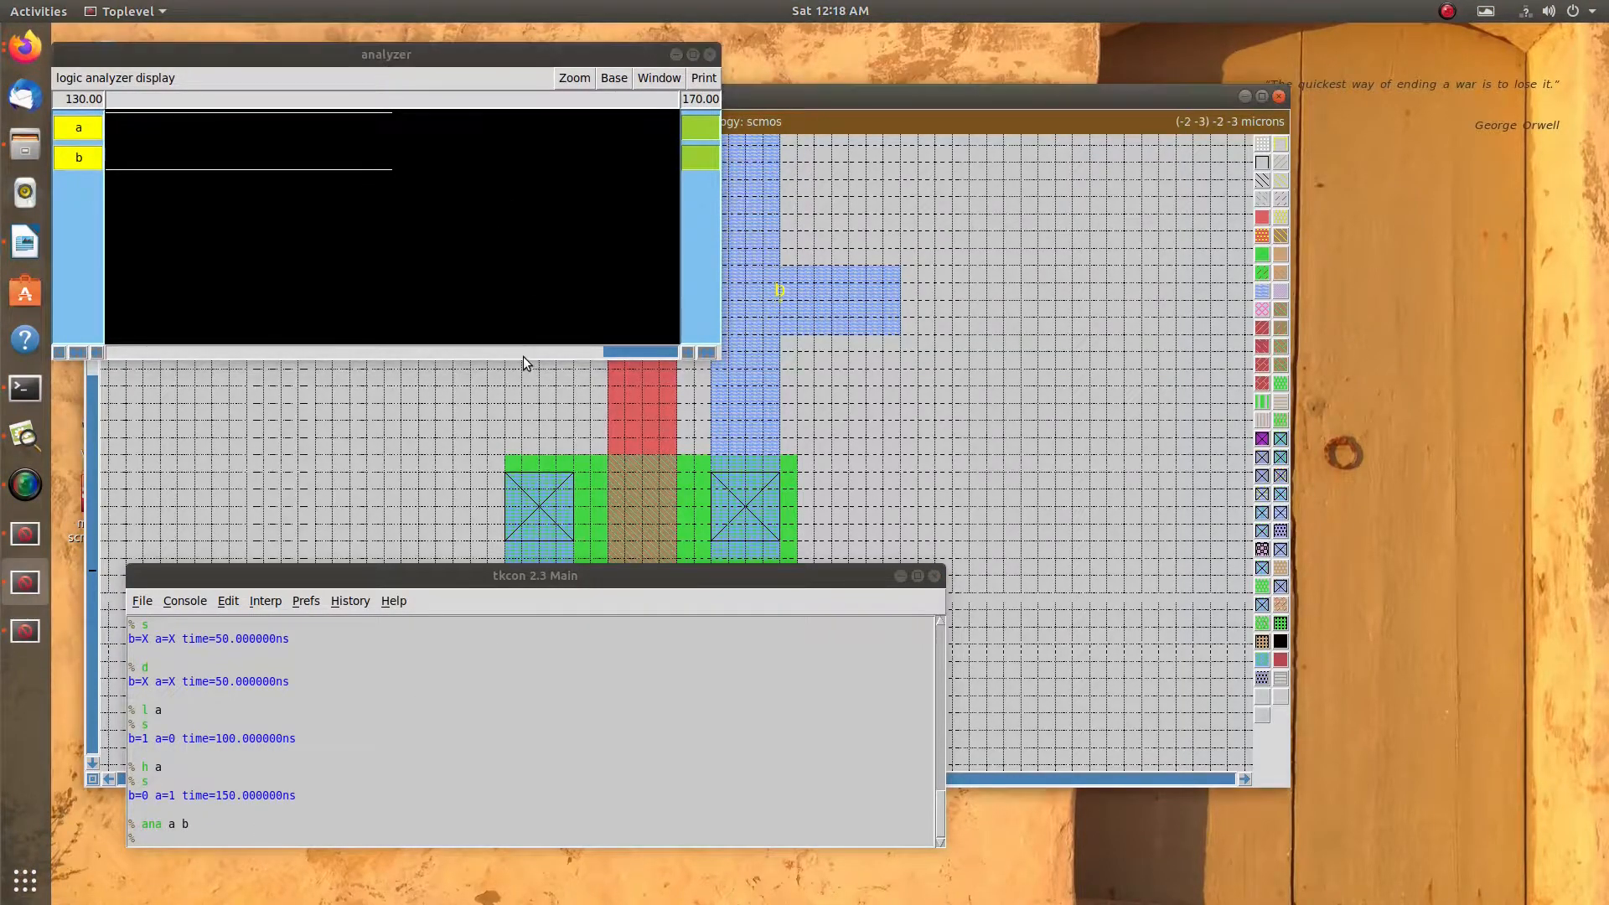
Enlarge the analyzer window and examine the a and b waveforms around their transition
left_click_drag(530, 359, 545, 536)
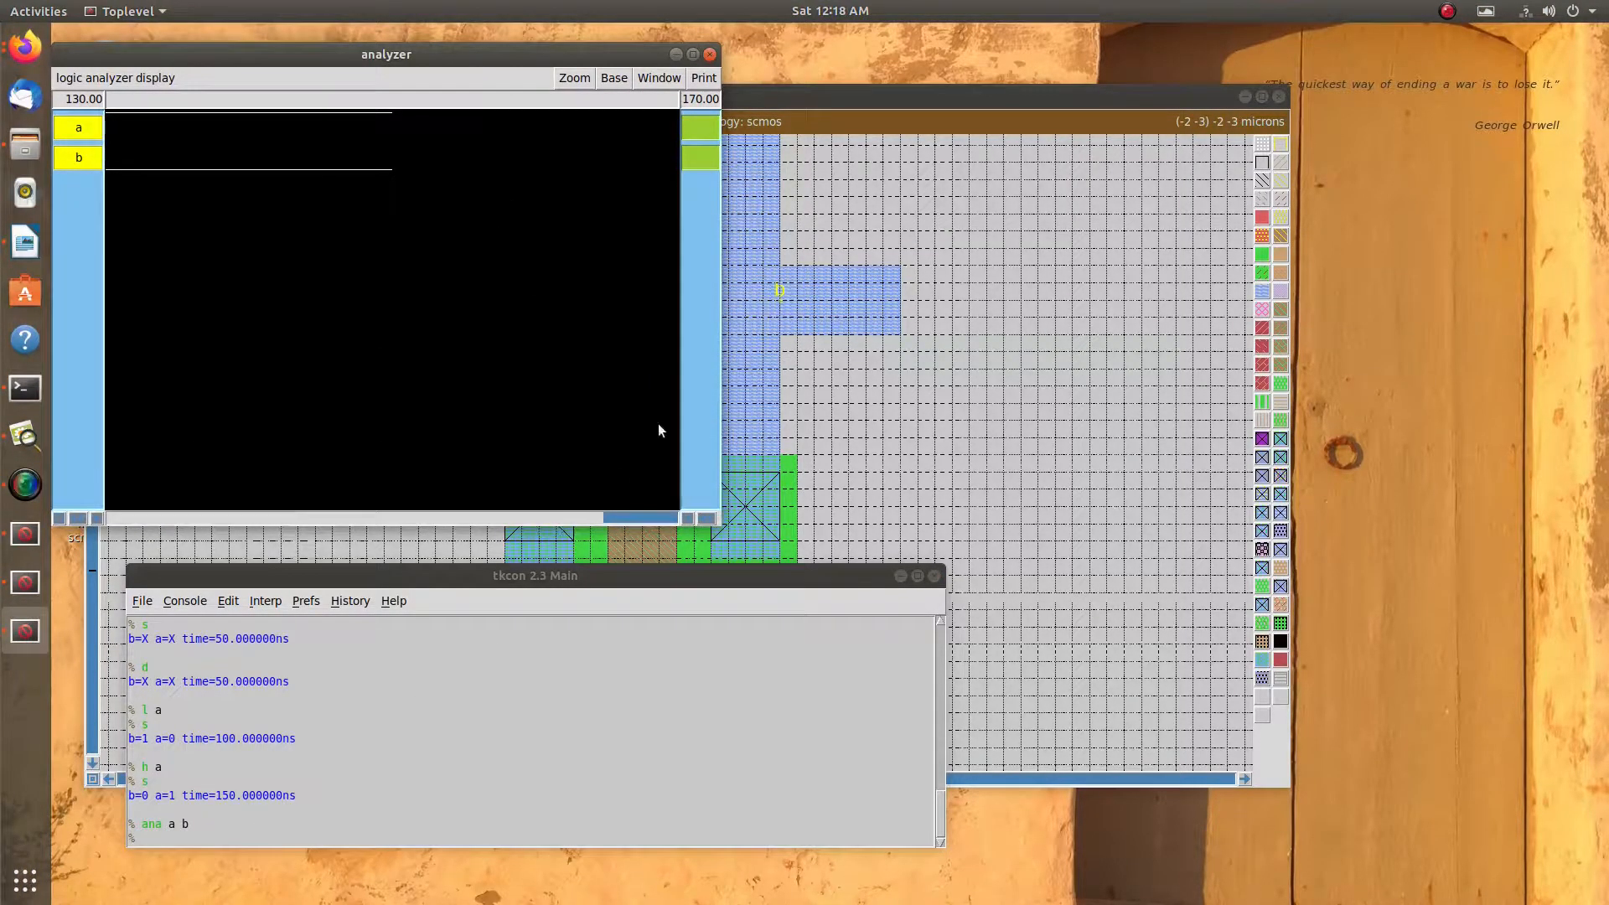
left_click_drag(717, 290, 1128, 335)
left_click_drag(977, 513, 635, 506)
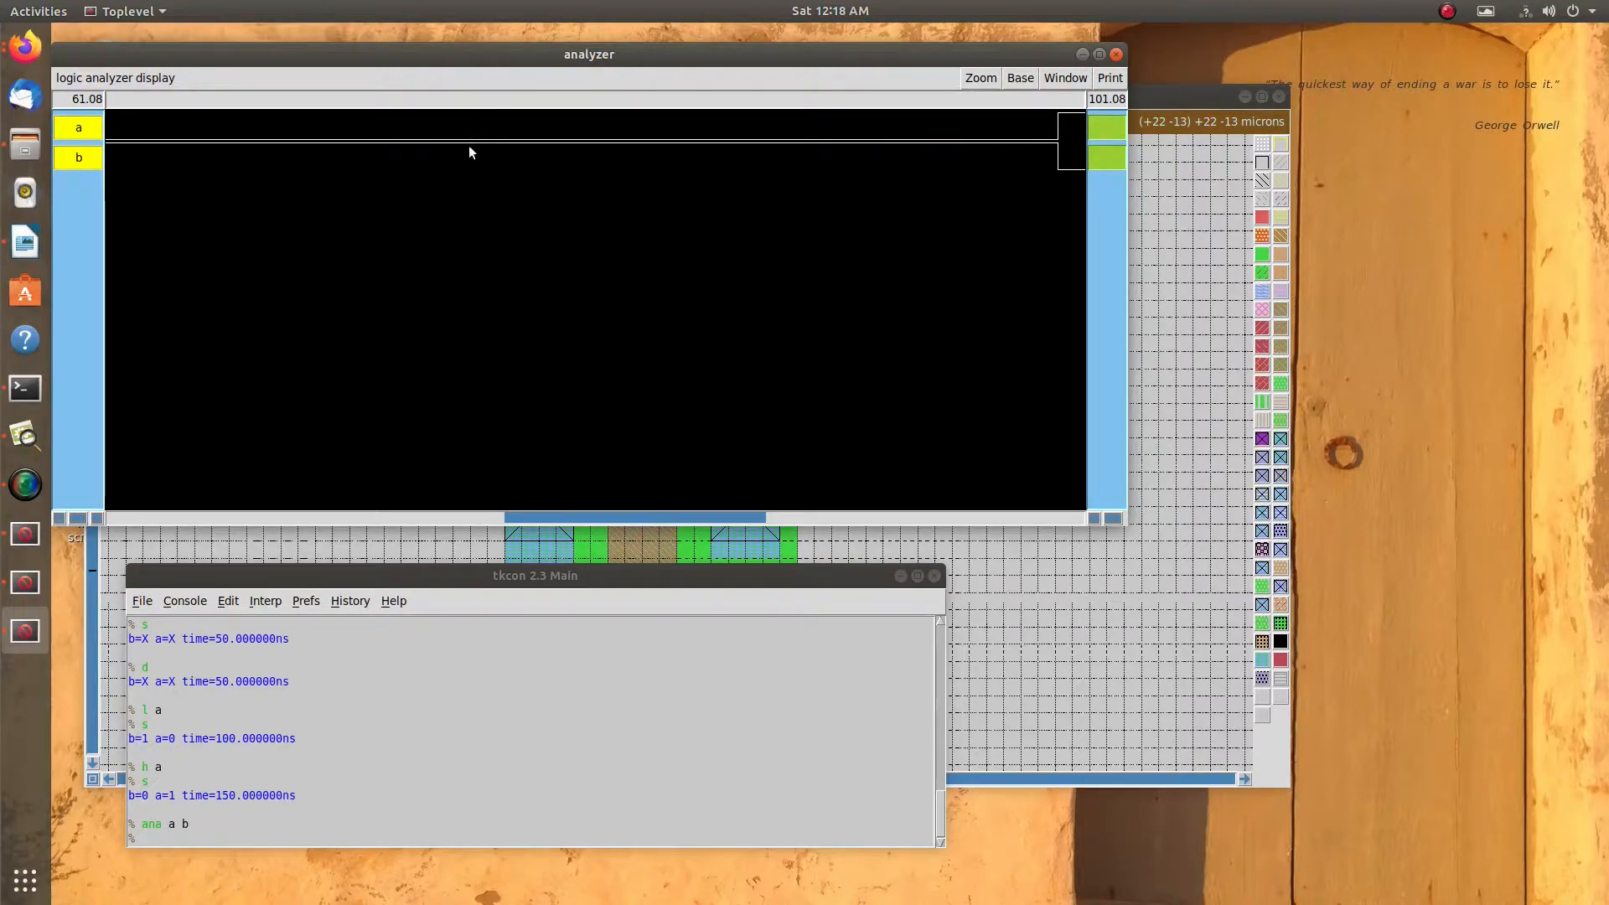
left_click_drag(520, 514, 354, 516)
mouse_move(470, 545)
left_mouse_down()
mouse_move(570, 549)
mouse_move(619, 510)
mouse_move(801, 517)
left_mouse_up()
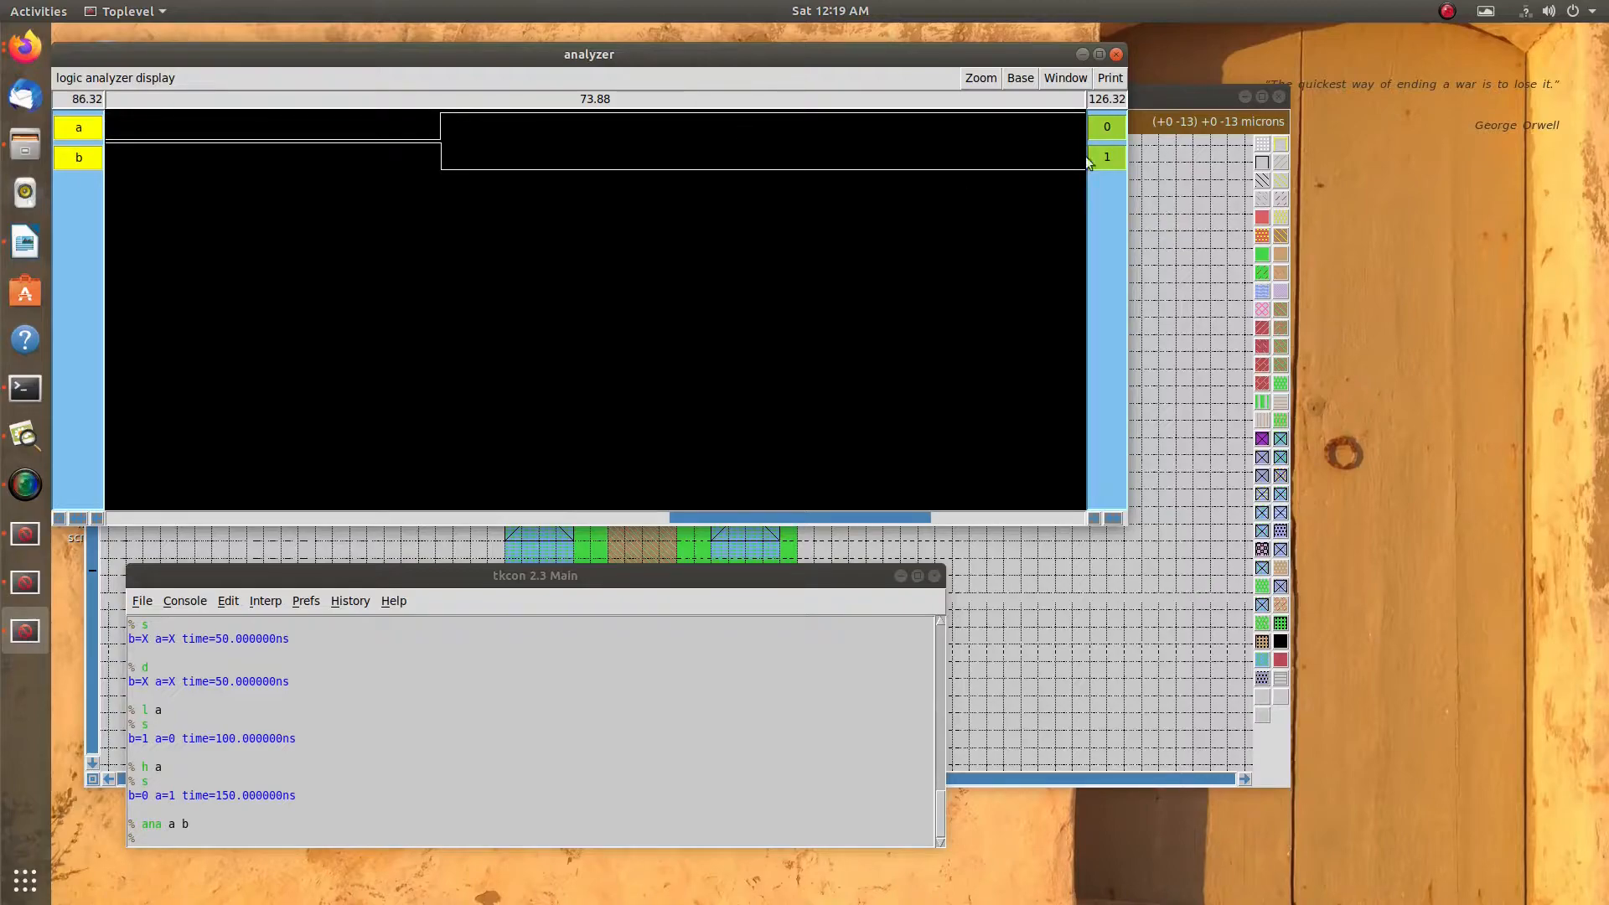
mouse_move(729, 518)
left_mouse_down()
mouse_move(847, 525)
mouse_move(736, 521)
left_mouse_up()
double_click(983, 47)
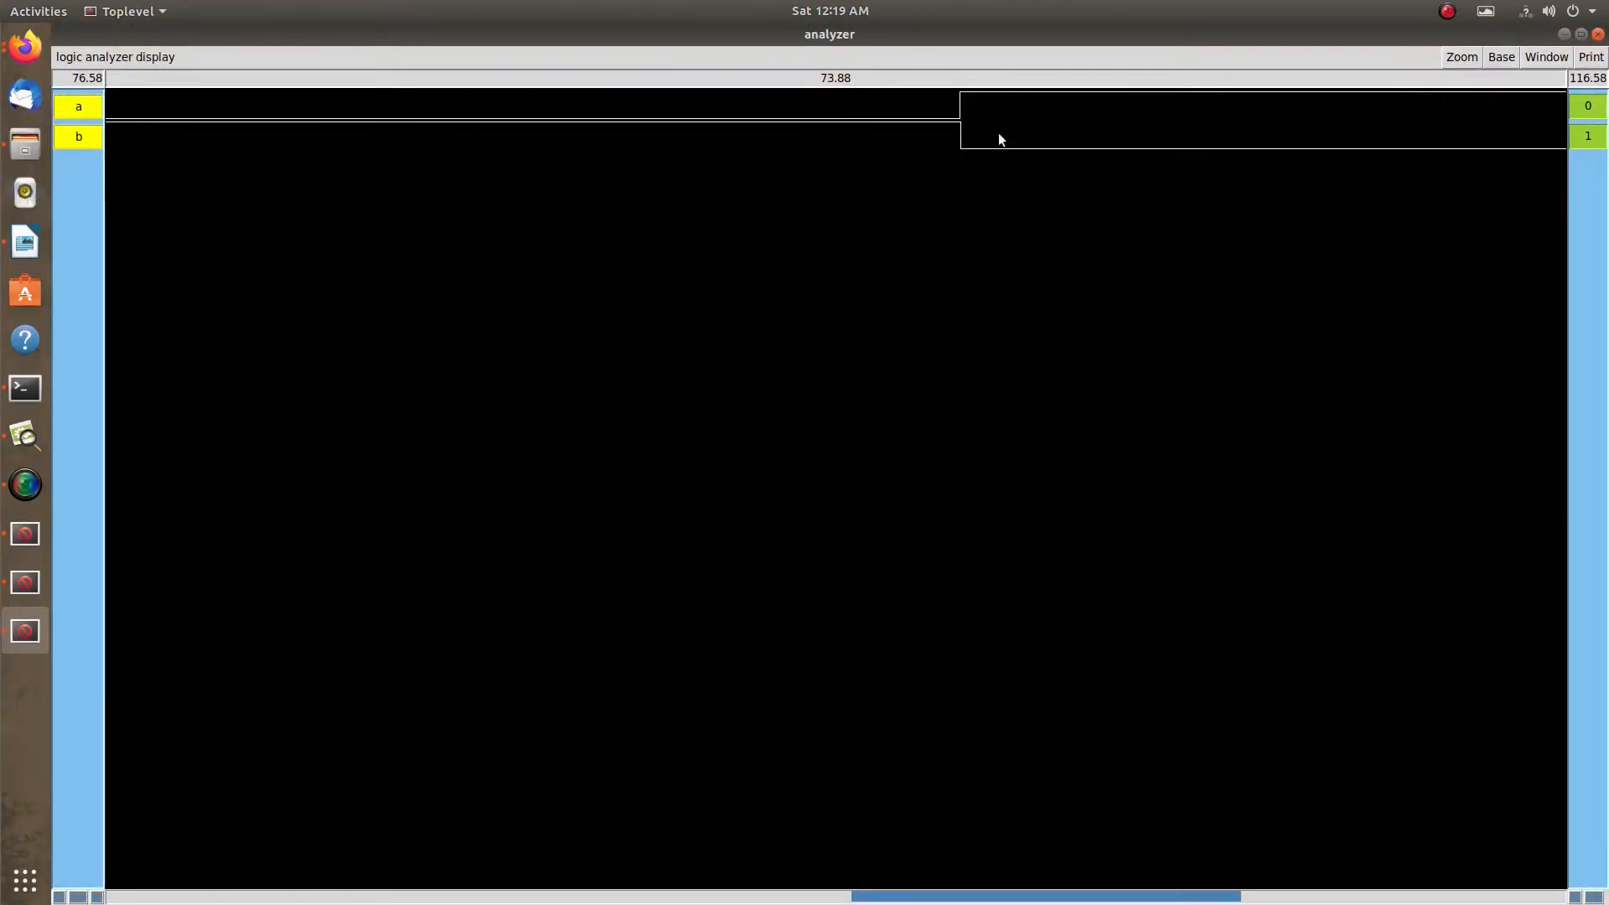
Close the logic analyzer and exit the layout session through its tkcon console
left_click(1598, 34)
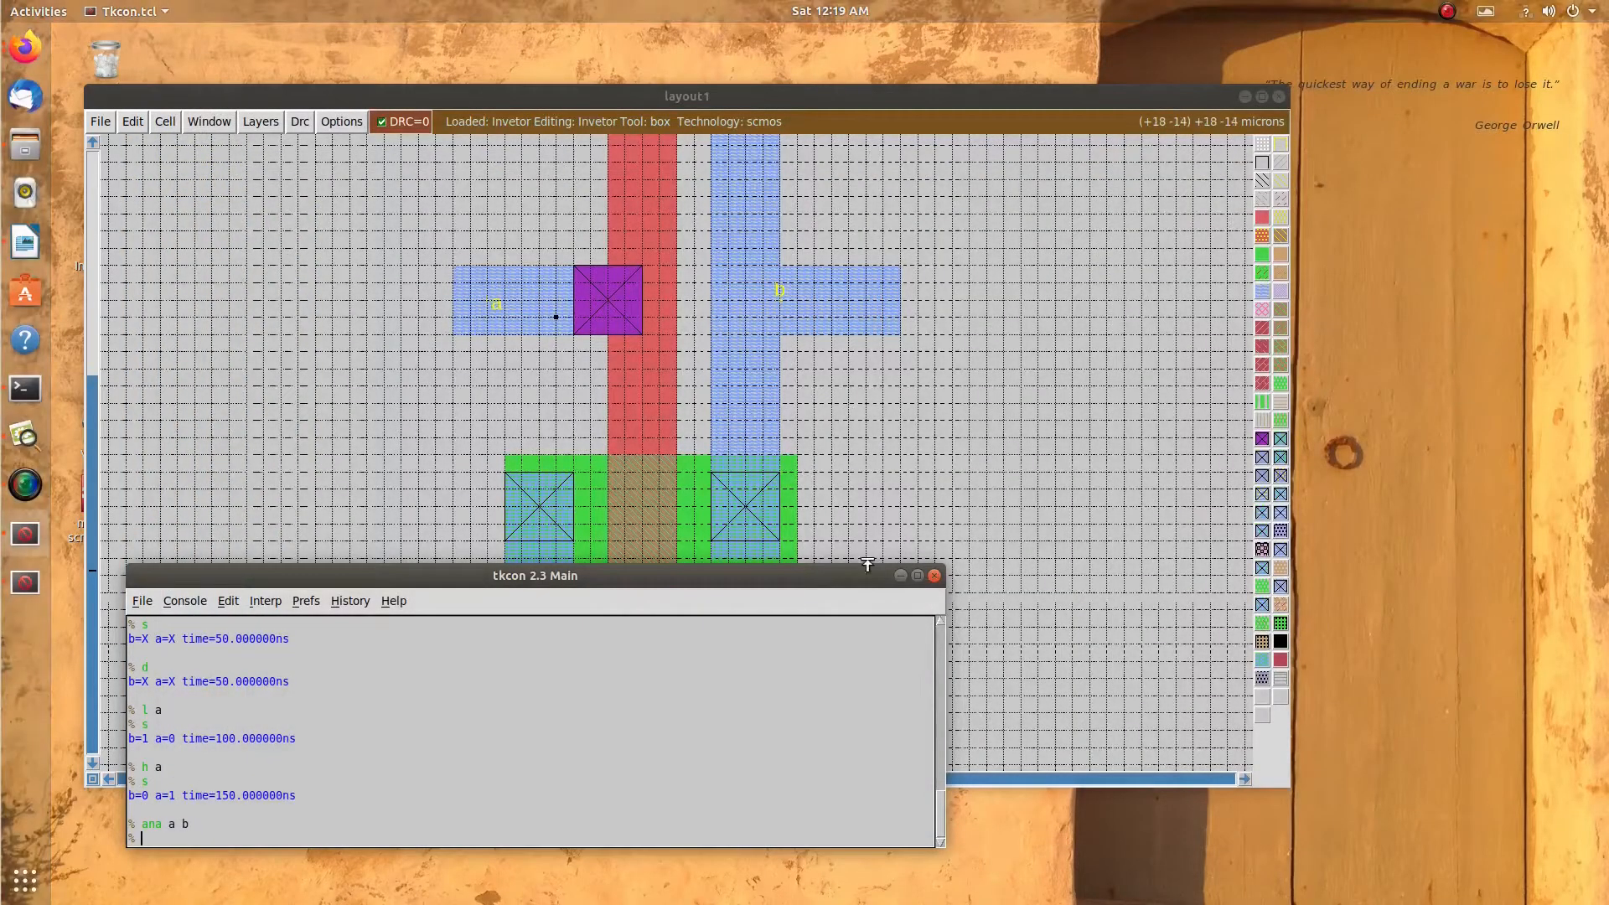
left_click_drag(766, 568, 810, 379)
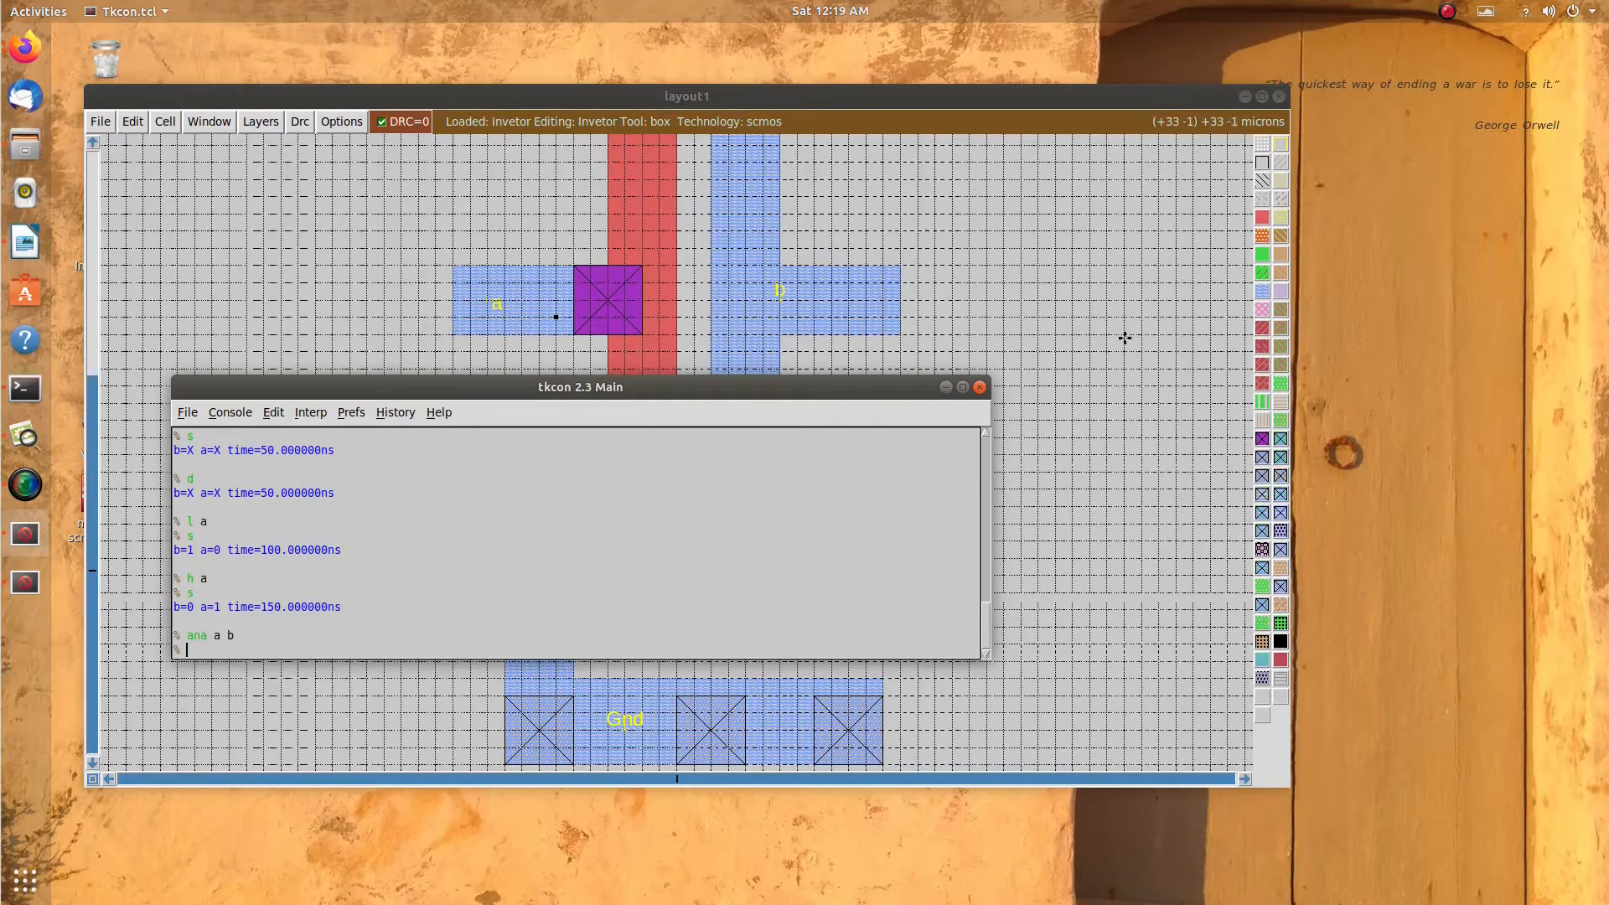
left_click(979, 388)
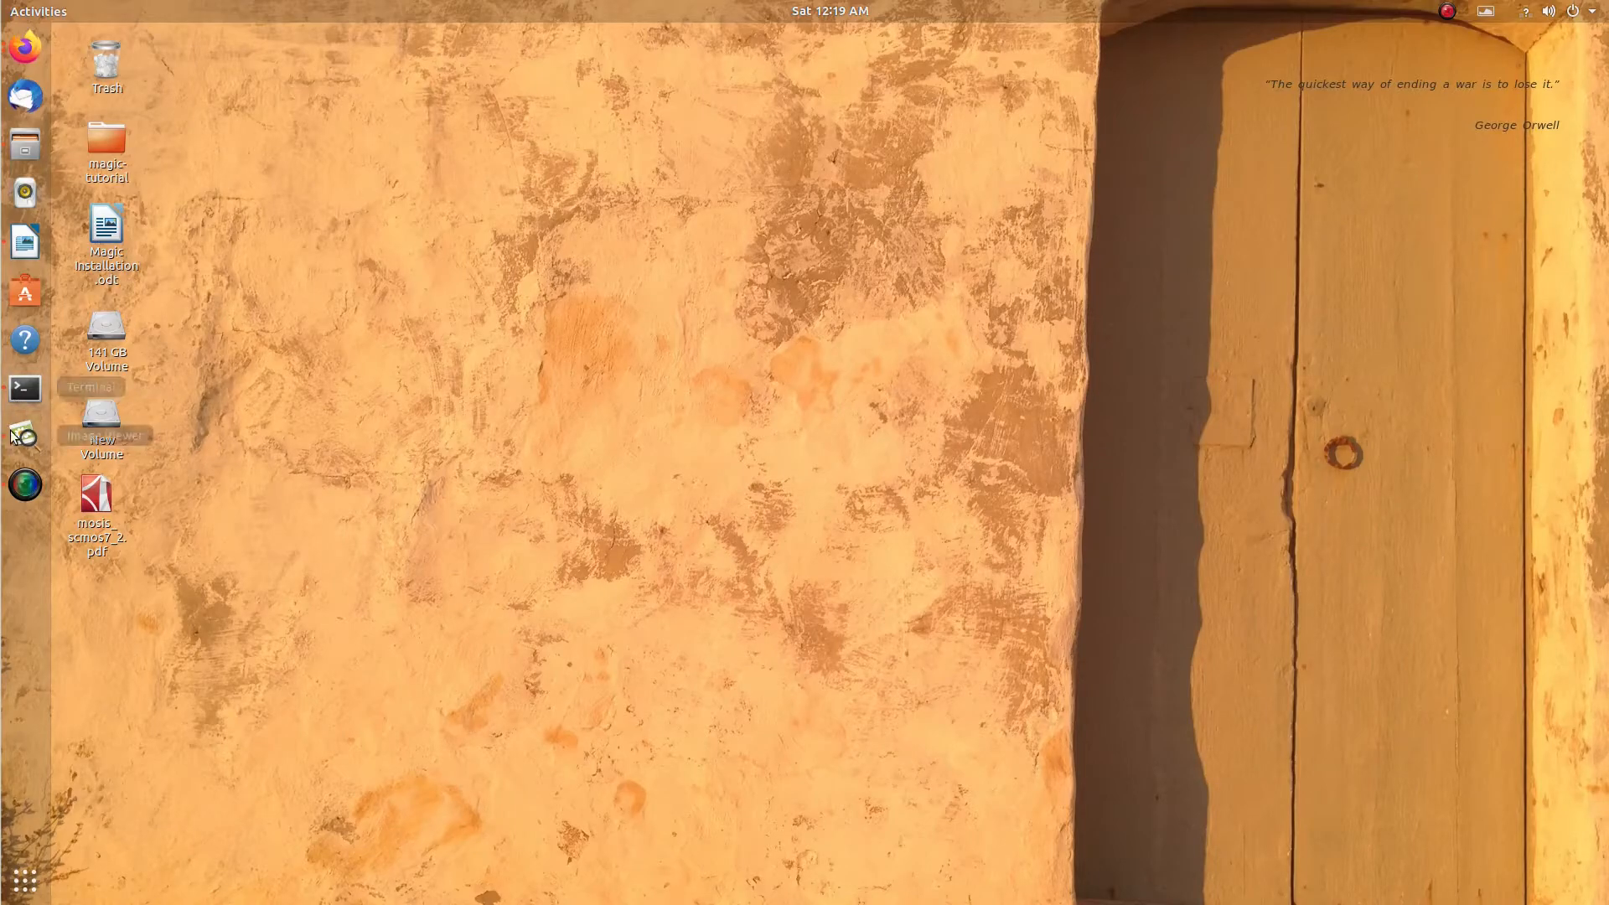
left_click(25, 484)
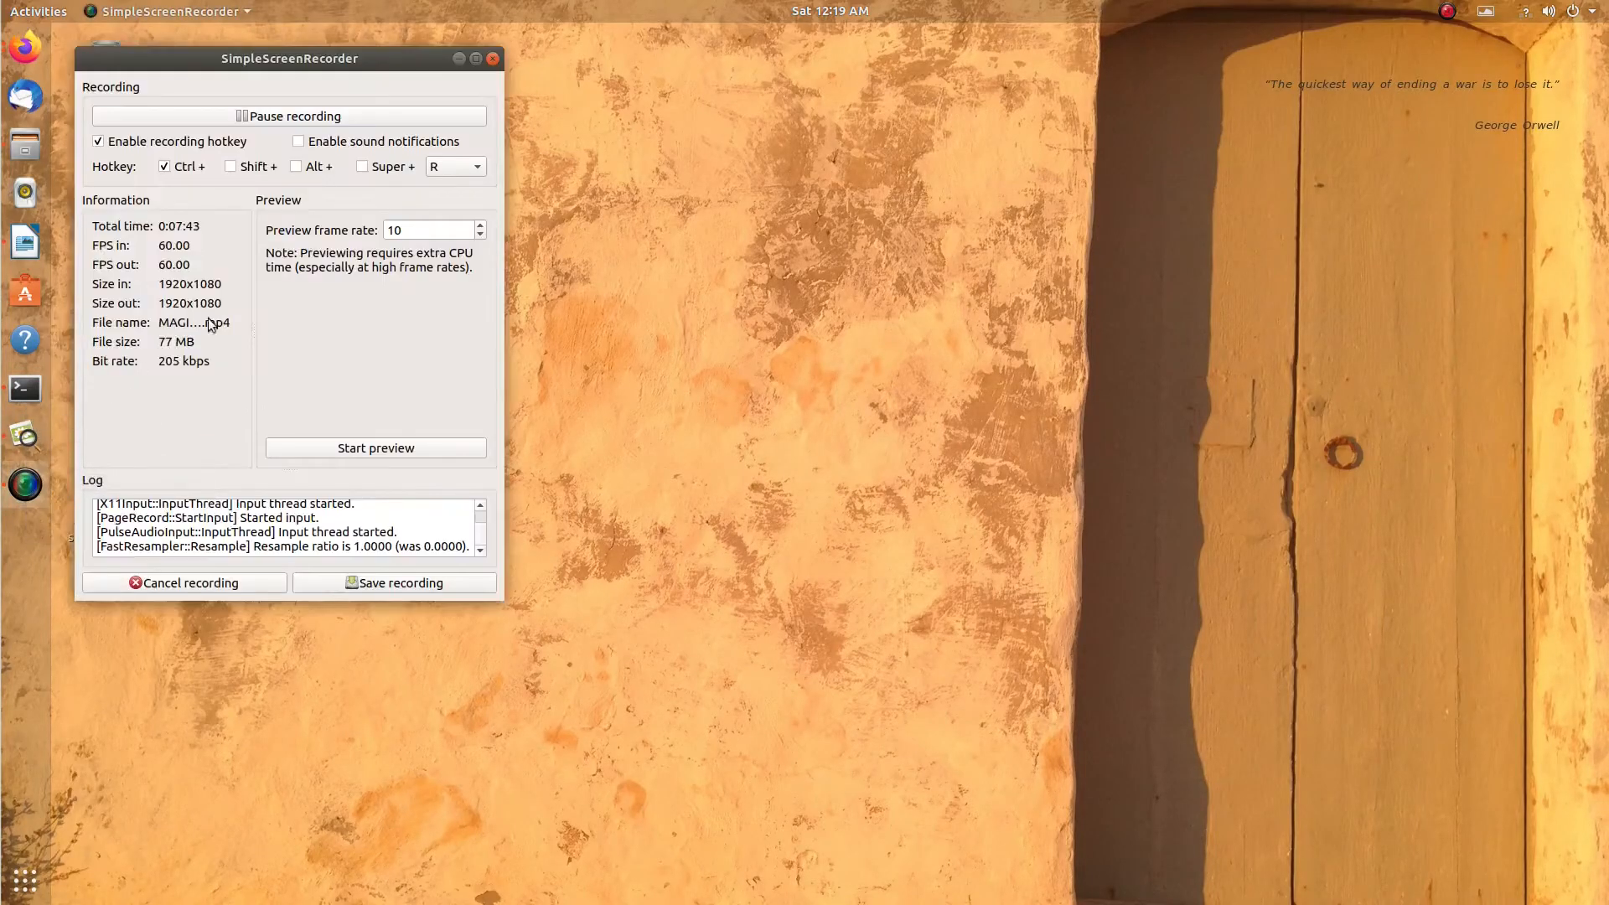
left_click(269, 115)
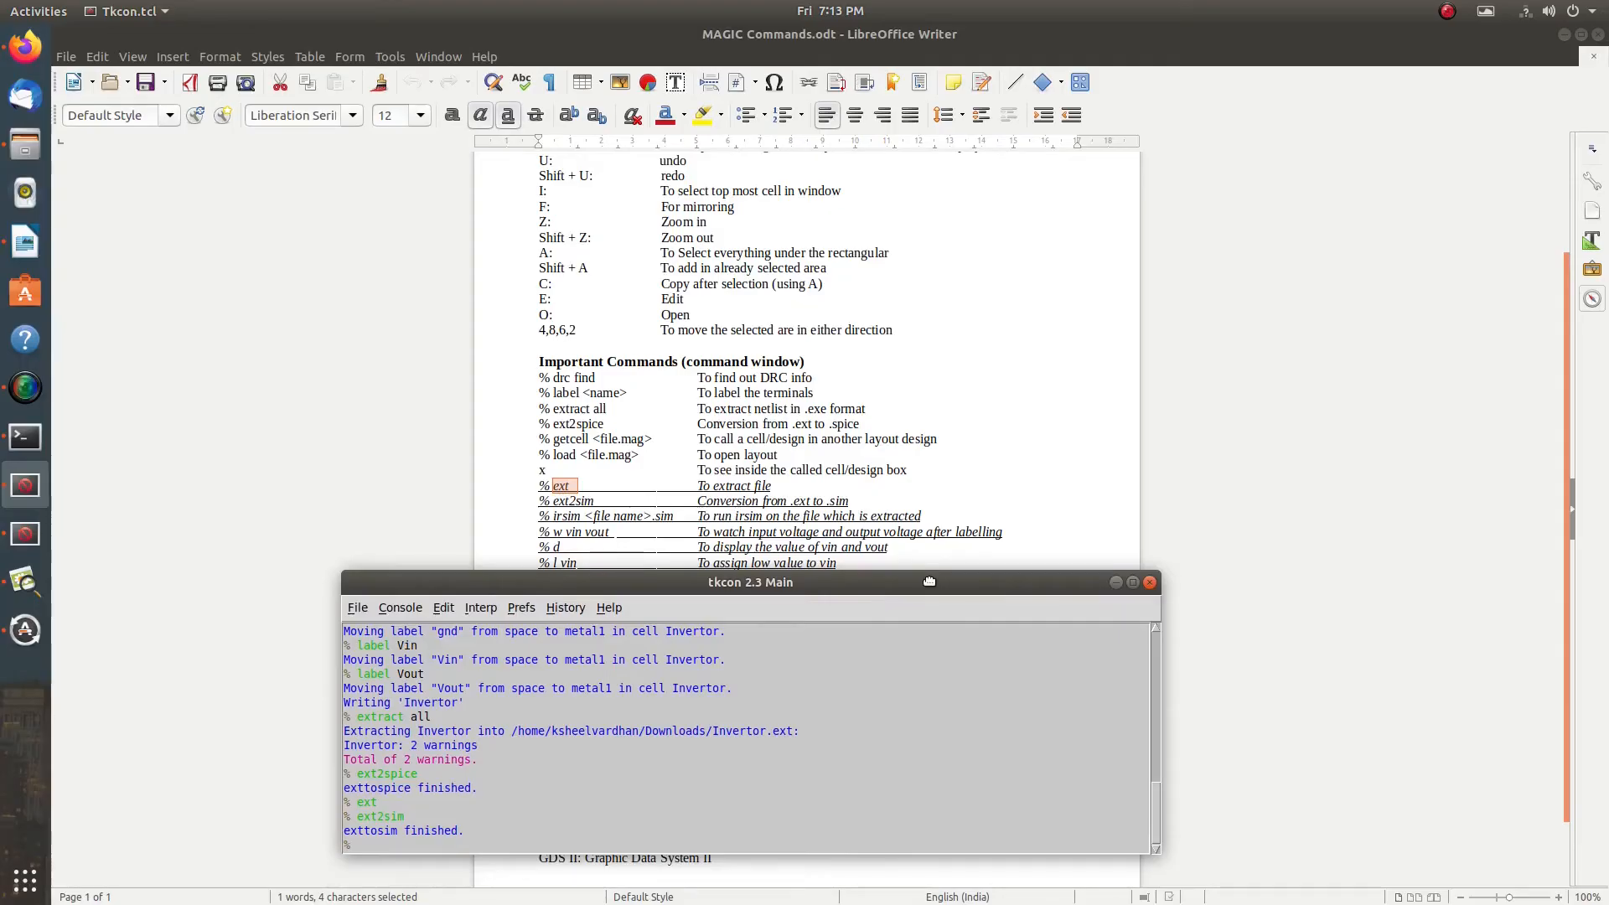
left_click(929, 581)
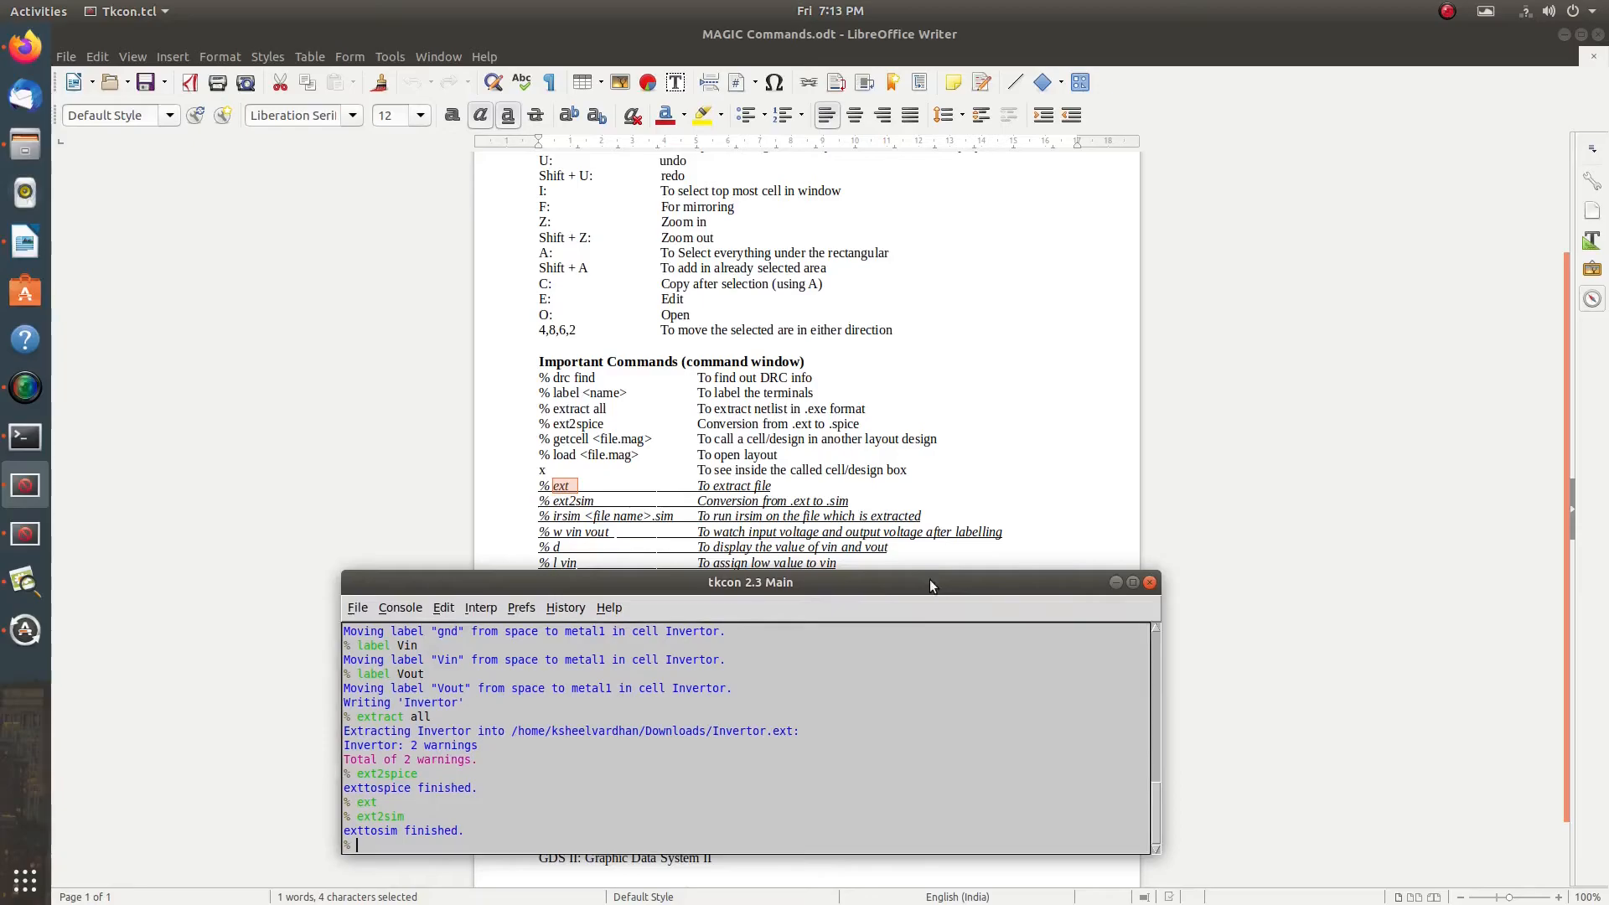